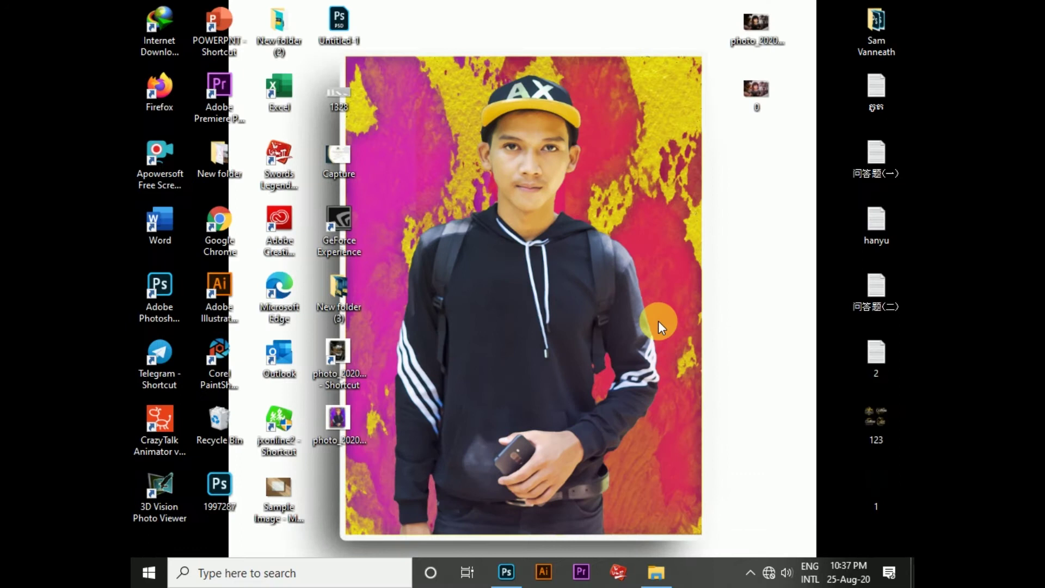
Open the image 2222.png from the desktop folder in Photoshop and close the folder window.
{"action": "double_click", "coordinate": [160, 305]}
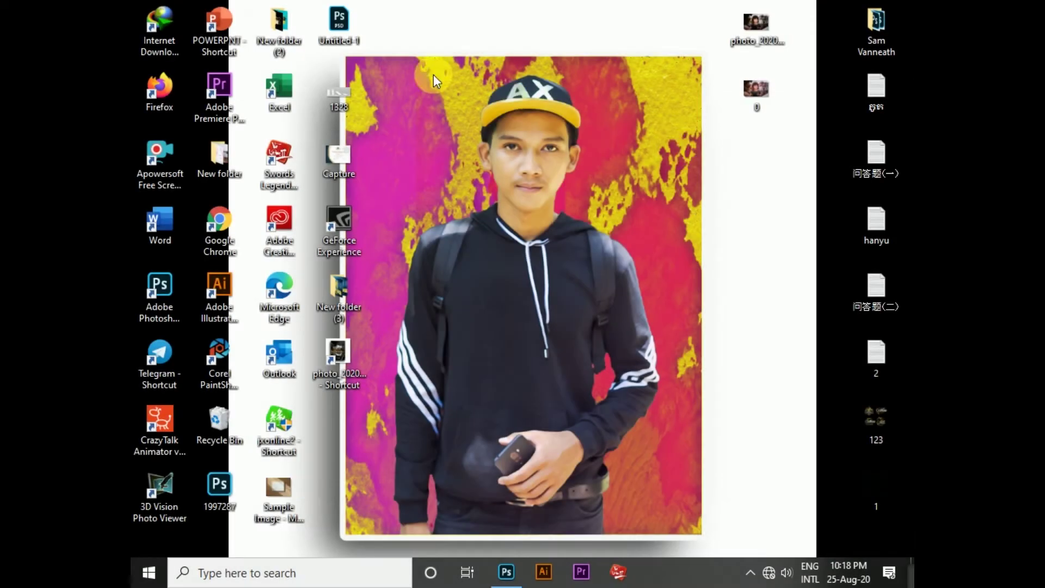
{"action": "double_click", "coordinate": [279, 24]}
{"action": "left_click_drag", "start_coordinate": [843, 185], "coordinate": [448, 62]}
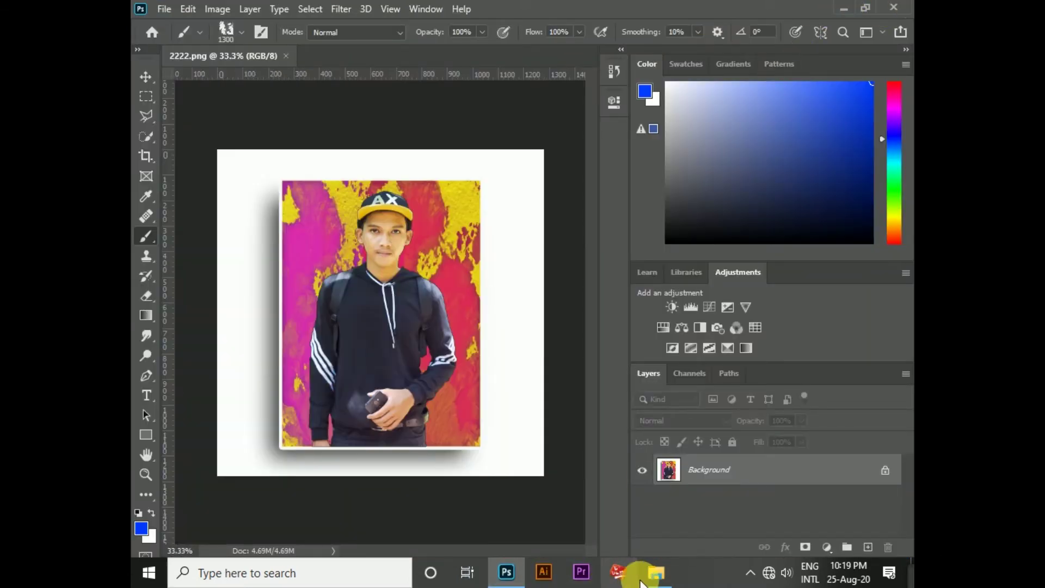
{"action": "left_click", "coordinate": [655, 571]}
{"action": "left_click", "coordinate": [904, 7]}
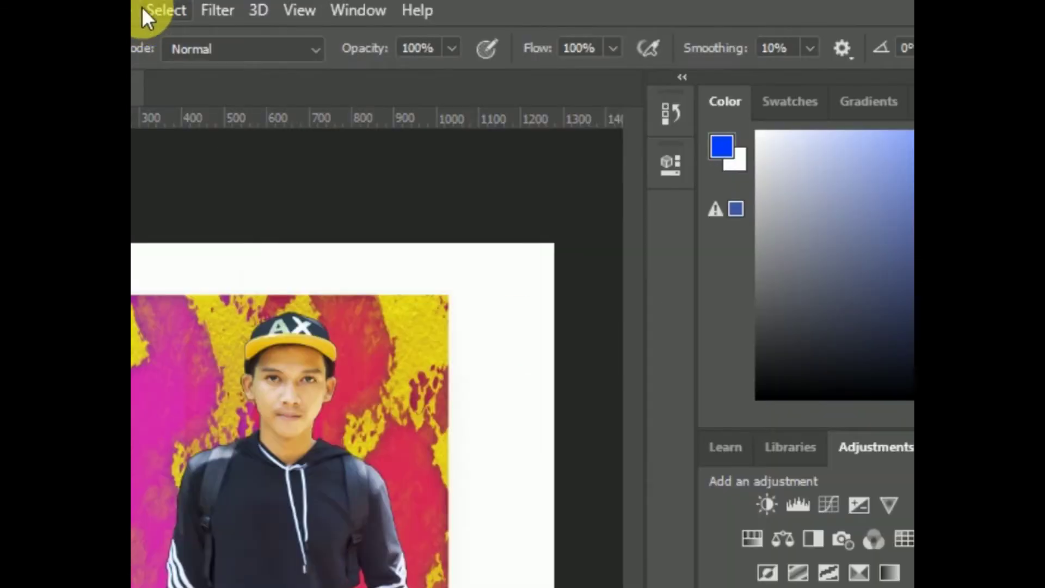
Select the man with Select Subject and remove the background area above his cap using the Quick Selection tool.
{"action": "left_click", "coordinate": [303, 10]}
{"action": "left_click", "coordinate": [209, 311]}
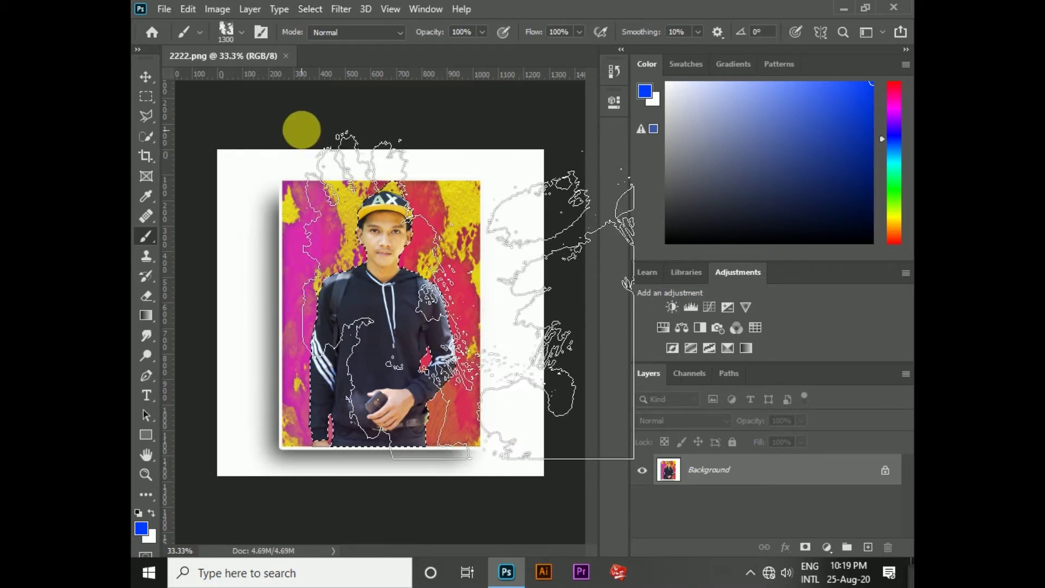
{"action": "left_click", "coordinate": [145, 76]}
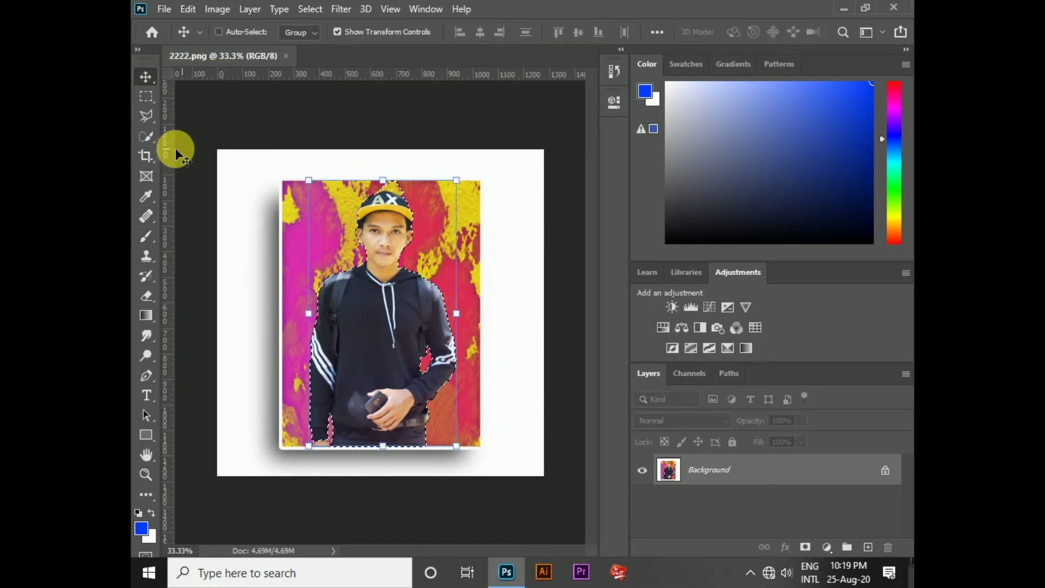
{"action": "left_click", "coordinate": [143, 136]}
{"action": "scroll", "coordinate": [401, 122], "scroll_direction": "up", "scroll_amount": 8}
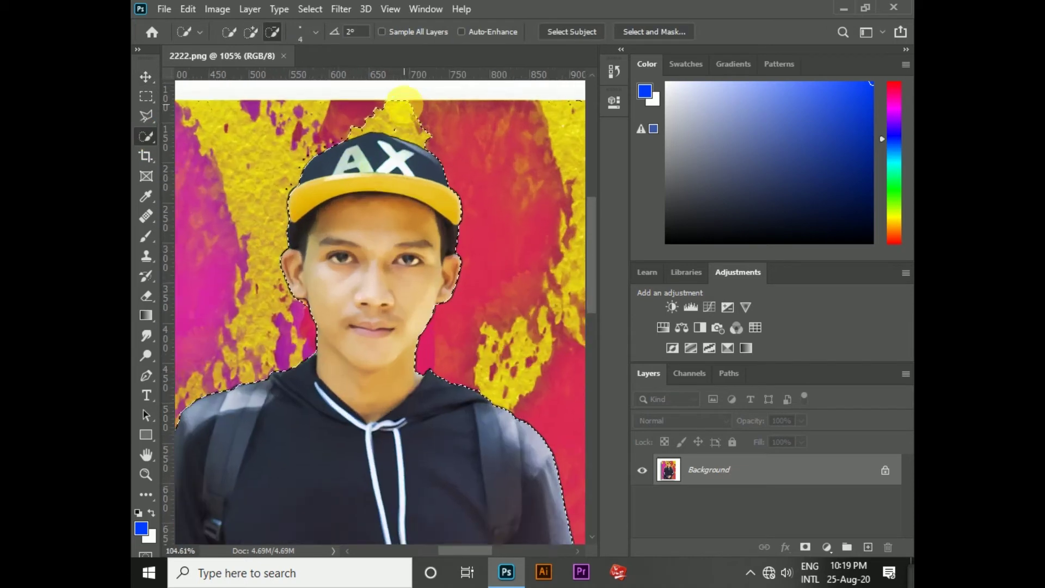
{"action": "scroll", "coordinate": [401, 123], "scroll_direction": "up", "scroll_amount": 3}
{"action": "mouse_move", "coordinate": [354, 218]}
{"action": "left_mouse_down"}
{"action": "mouse_move", "coordinate": [322, 233]}
{"action": "mouse_move", "coordinate": [469, 247]}
{"action": "mouse_move", "coordinate": [354, 217]}
{"action": "mouse_move", "coordinate": [385, 233]}
{"action": "mouse_move", "coordinate": [508, 243]}
{"action": "mouse_move", "coordinate": [436, 203]}
{"action": "mouse_move", "coordinate": [288, 196]}
{"action": "mouse_move", "coordinate": [351, 223]}
{"action": "mouse_move", "coordinate": [460, 231]}
{"action": "mouse_move", "coordinate": [433, 231]}
{"action": "left_mouse_up"}
{"action": "scroll", "coordinate": [240, 285], "scroll_direction": "down", "scroll_amount": 3}
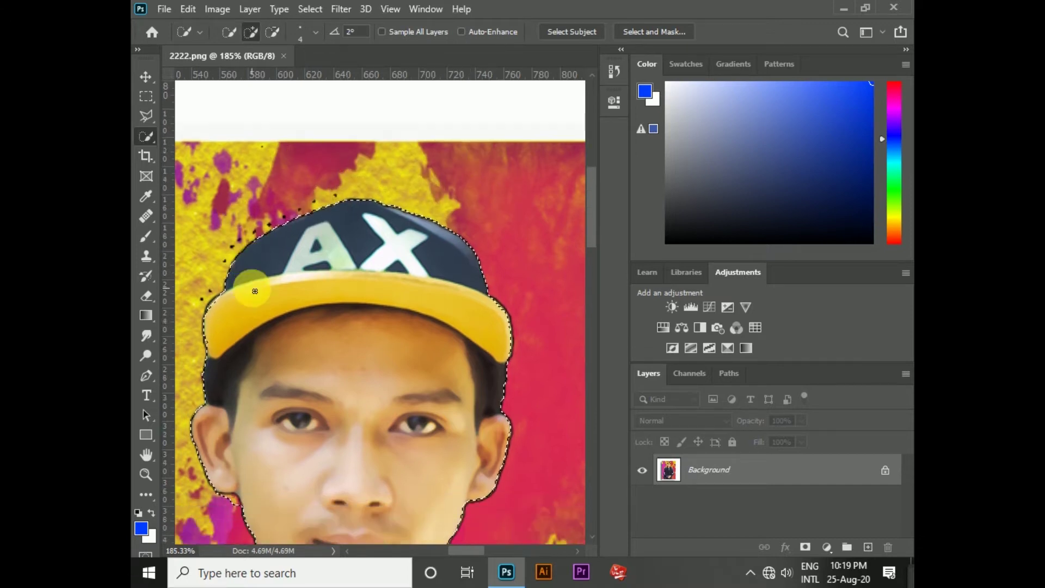
Refine the selection along the ear, neck and shoulder, and add the cuff and bare wrist at the photo's lower edge.
{"action": "scroll", "coordinate": [204, 430], "scroll_direction": "up", "scroll_amount": 5}
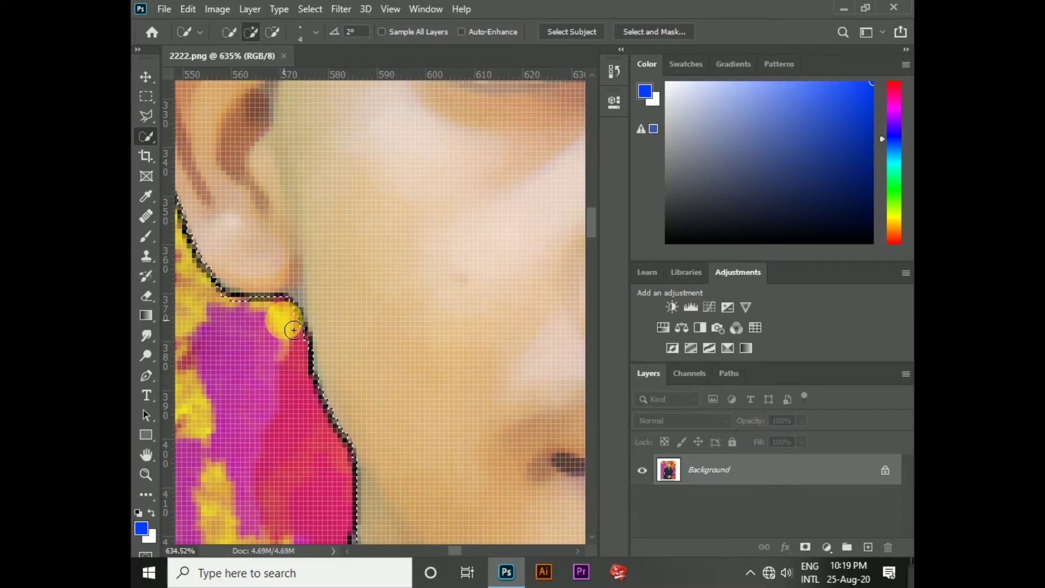
{"action": "scroll", "coordinate": [252, 347], "scroll_direction": "down", "scroll_amount": 8}
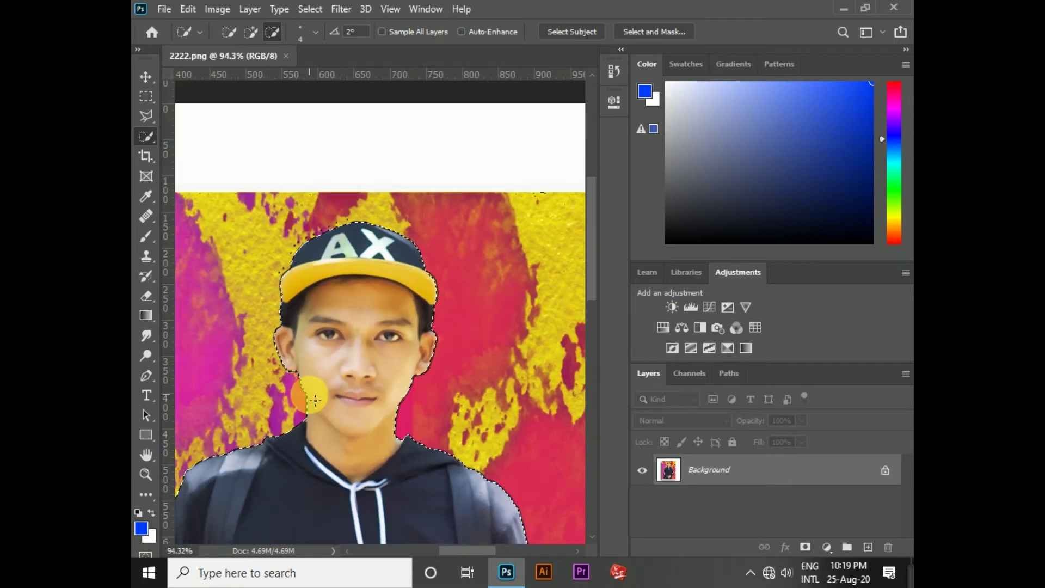
{"action": "scroll", "coordinate": [316, 401], "scroll_direction": "down", "scroll_amount": 4}
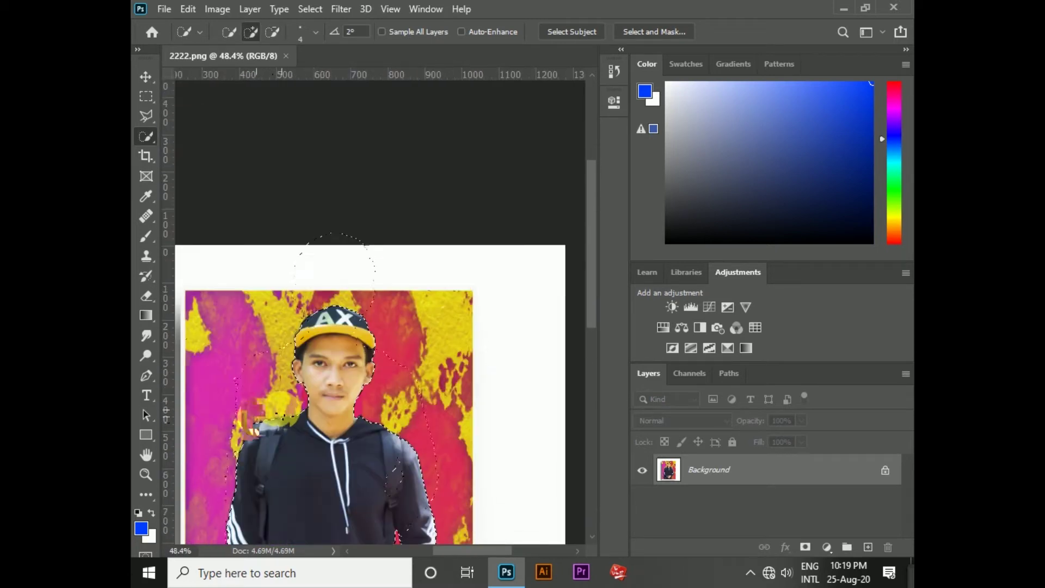
{"action": "scroll", "coordinate": [234, 494], "scroll_direction": "up", "scroll_amount": 4}
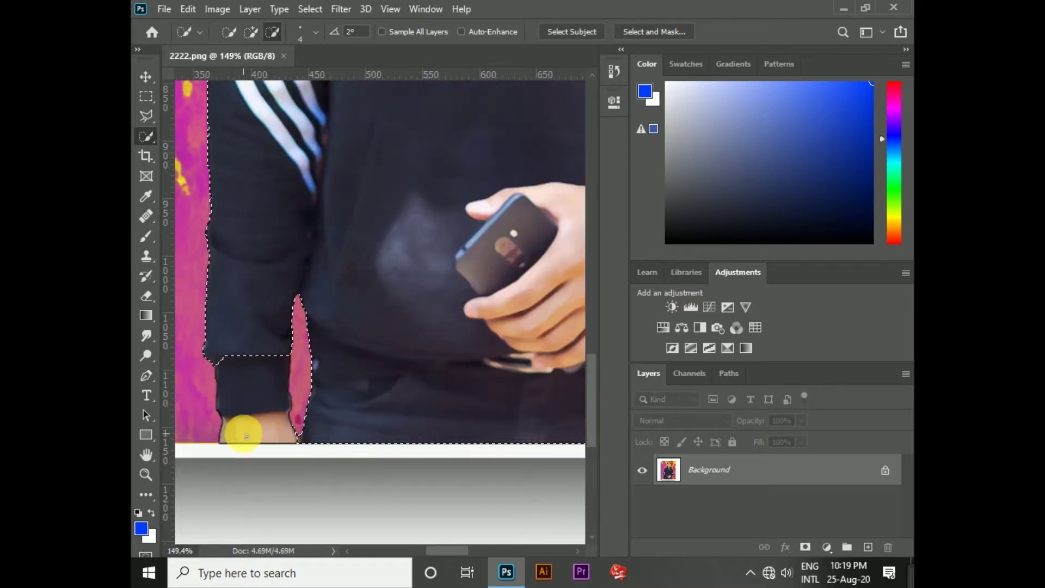
{"action": "left_click_drag", "start_coordinate": [243, 427], "coordinate": [259, 366]}
{"action": "mouse_move", "coordinate": [253, 443]}
{"action": "left_mouse_down"}
{"action": "mouse_move", "coordinate": [246, 355]}
{"action": "mouse_move", "coordinate": [249, 431]}
{"action": "left_mouse_up"}
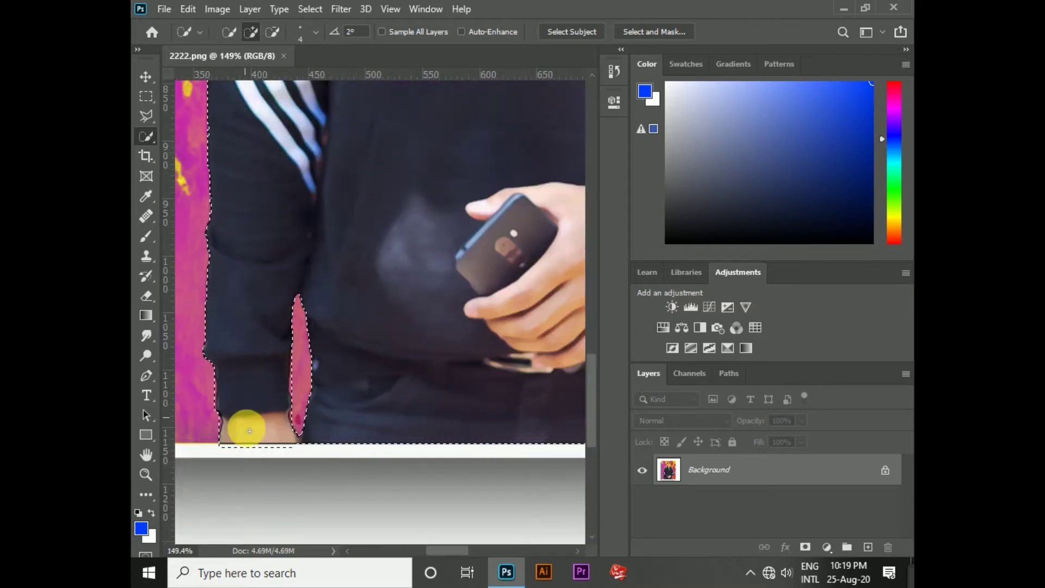
{"action": "scroll", "coordinate": [251, 411], "scroll_direction": "down", "scroll_amount": 8}
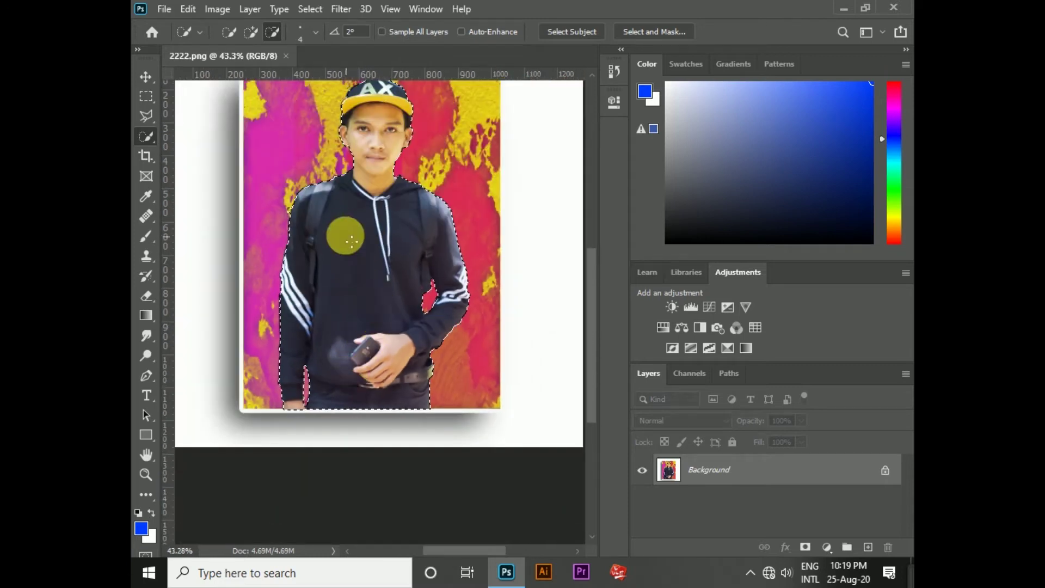
Try masking the photo with the selection, inspect the cutout's edges, and undo the layer mask.
{"action": "left_click", "coordinate": [803, 546]}
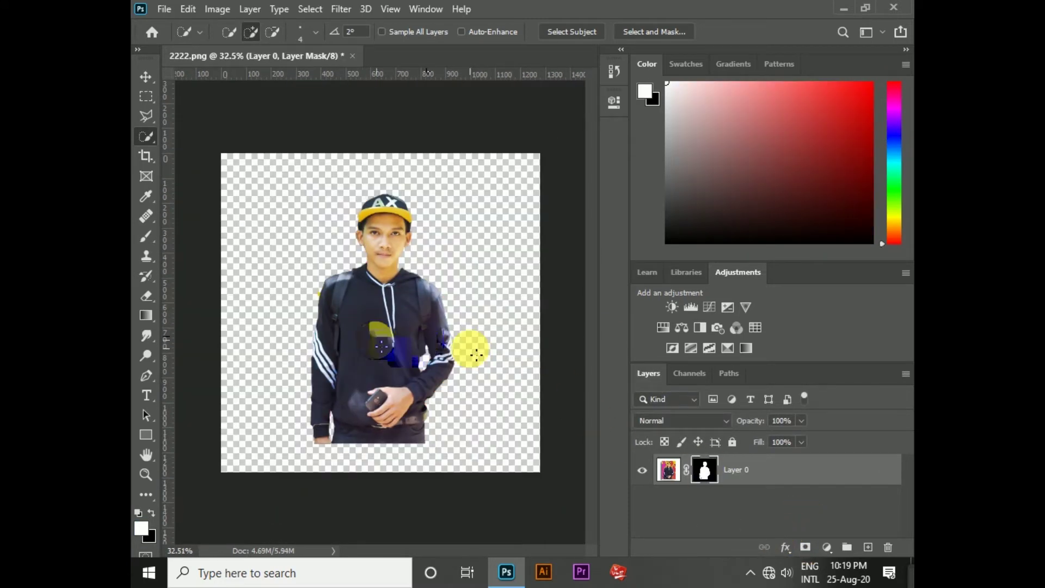
{"action": "scroll", "coordinate": [299, 250], "scroll_direction": "up", "scroll_amount": 3}
{"action": "scroll", "coordinate": [303, 256], "scroll_direction": "down", "scroll_amount": 3}
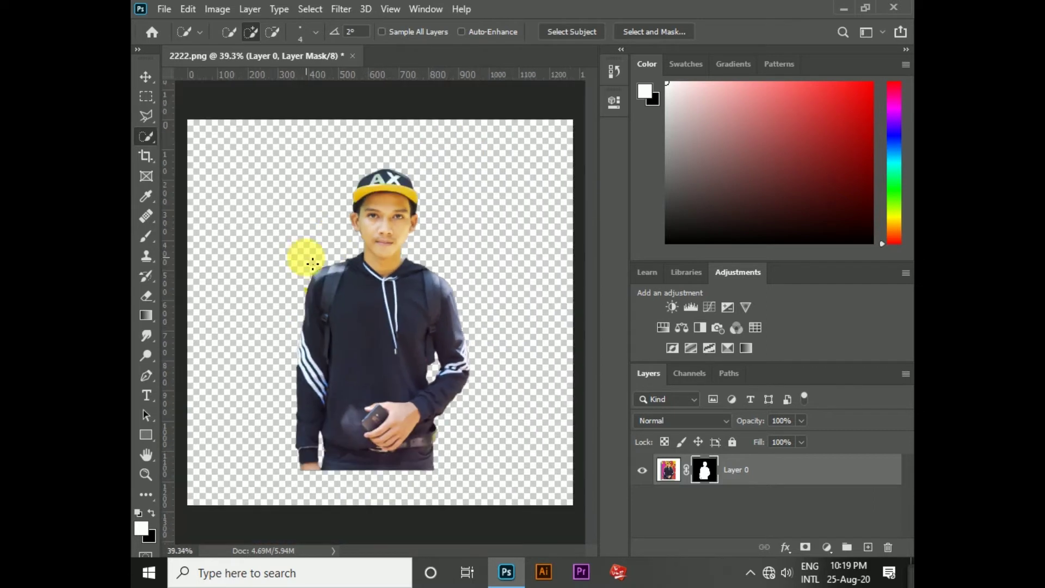
{"action": "scroll", "coordinate": [326, 424], "scroll_direction": "up", "scroll_amount": 3}
{"action": "scroll", "coordinate": [327, 423], "scroll_direction": "up", "scroll_amount": 4}
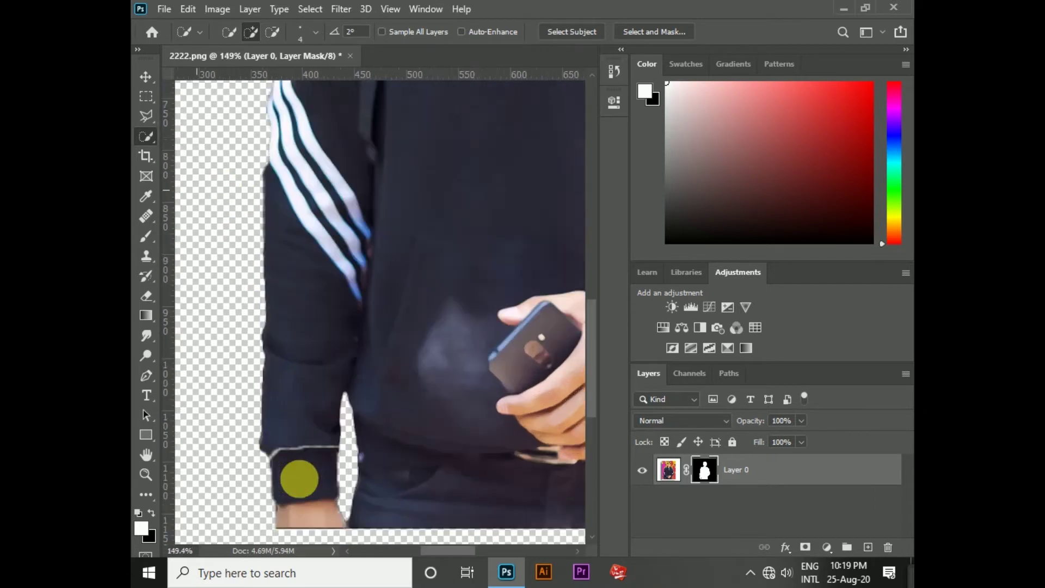
{"action": "scroll", "coordinate": [304, 484], "scroll_direction": "down", "scroll_amount": 5}
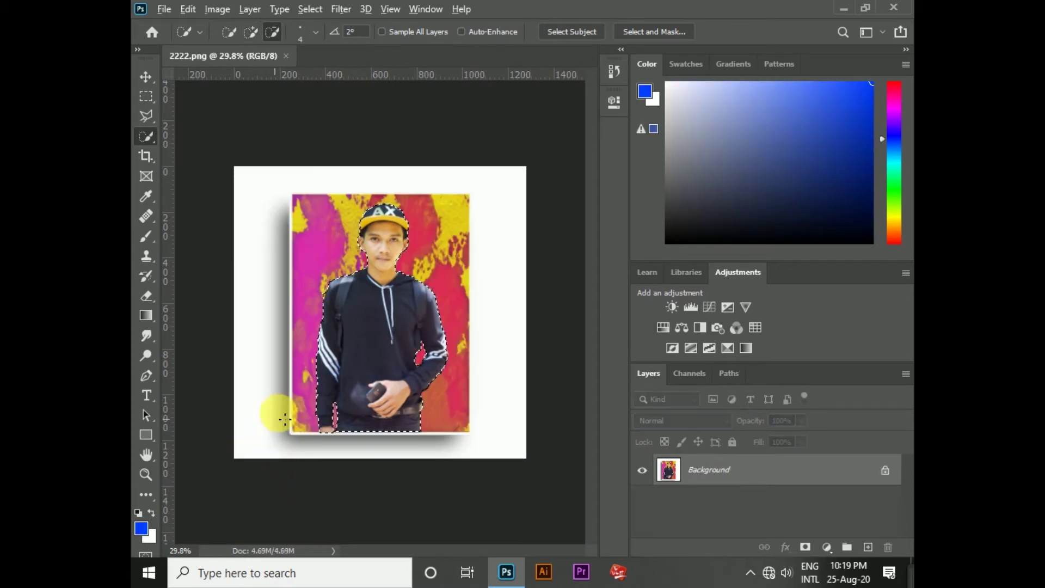
Subtract the yellow background fringe beside the backpack shoulder from the selection and check the outline down to the wrist.
{"action": "scroll", "coordinate": [283, 413], "scroll_direction": "up", "scroll_amount": 3}
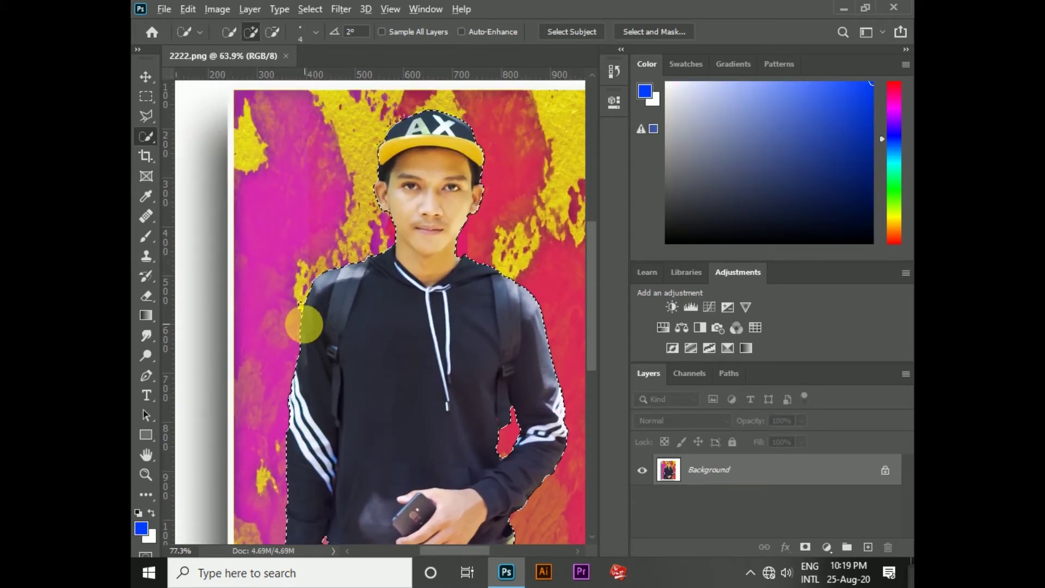
{"action": "scroll", "coordinate": [302, 321], "scroll_direction": "up", "scroll_amount": 4}
{"action": "mouse_move", "coordinate": [292, 303]}
{"action": "left_mouse_down"}
{"action": "mouse_move", "coordinate": [298, 277]}
{"action": "mouse_move", "coordinate": [305, 305]}
{"action": "left_mouse_up"}
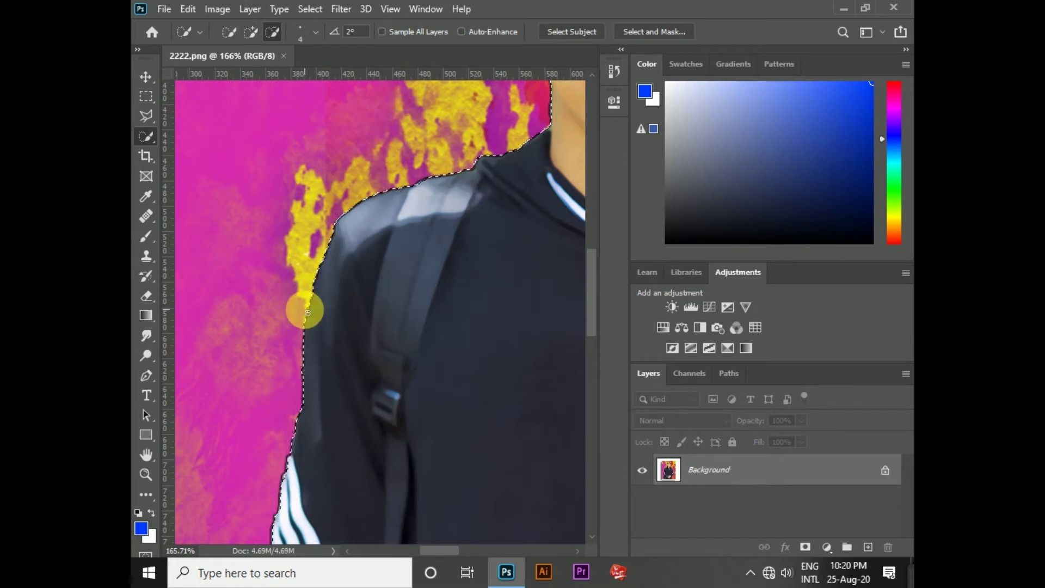
{"action": "scroll", "coordinate": [307, 313], "scroll_direction": "down", "scroll_amount": 10}
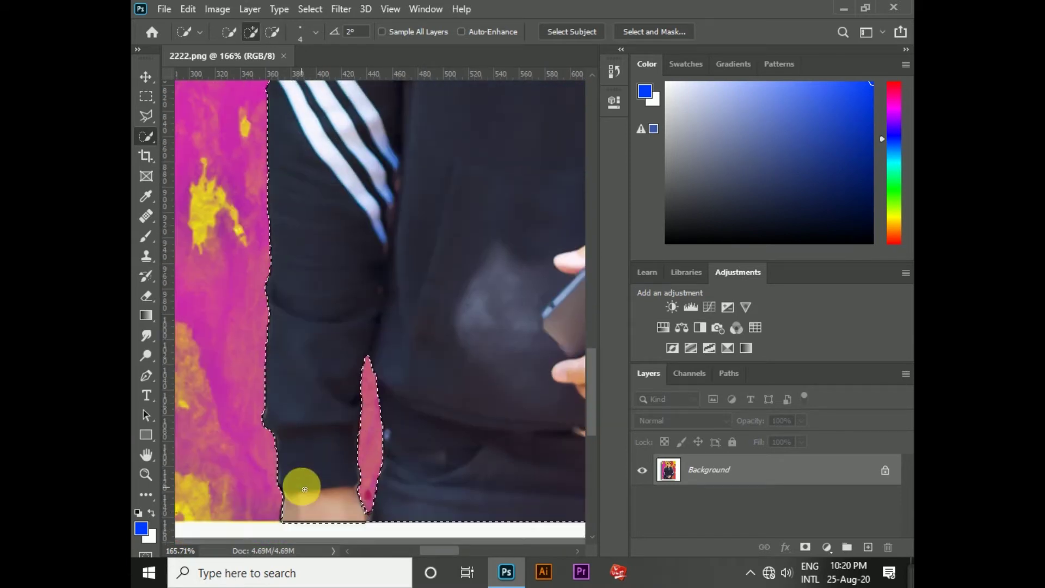
{"action": "scroll", "coordinate": [307, 414], "scroll_direction": "down", "scroll_amount": 3}
{"action": "scroll", "coordinate": [427, 446], "scroll_direction": "down", "scroll_amount": 3}
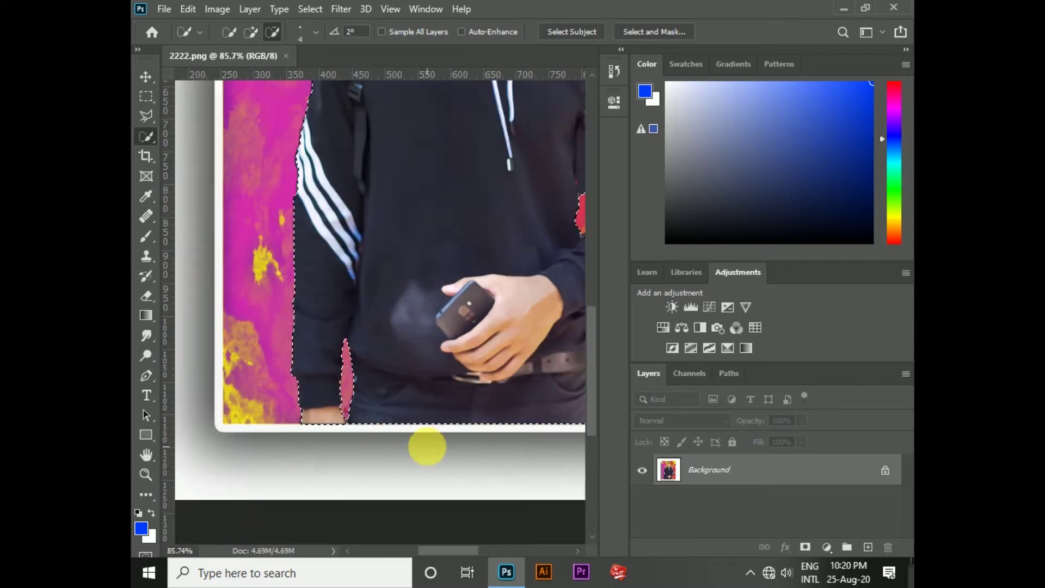
Hide the background with a layer mask from the selection and move the cutout man down to the canvas's lower edge.
{"action": "scroll", "coordinate": [427, 446], "scroll_direction": "down", "scroll_amount": 3}
{"action": "left_click", "coordinate": [805, 547]}
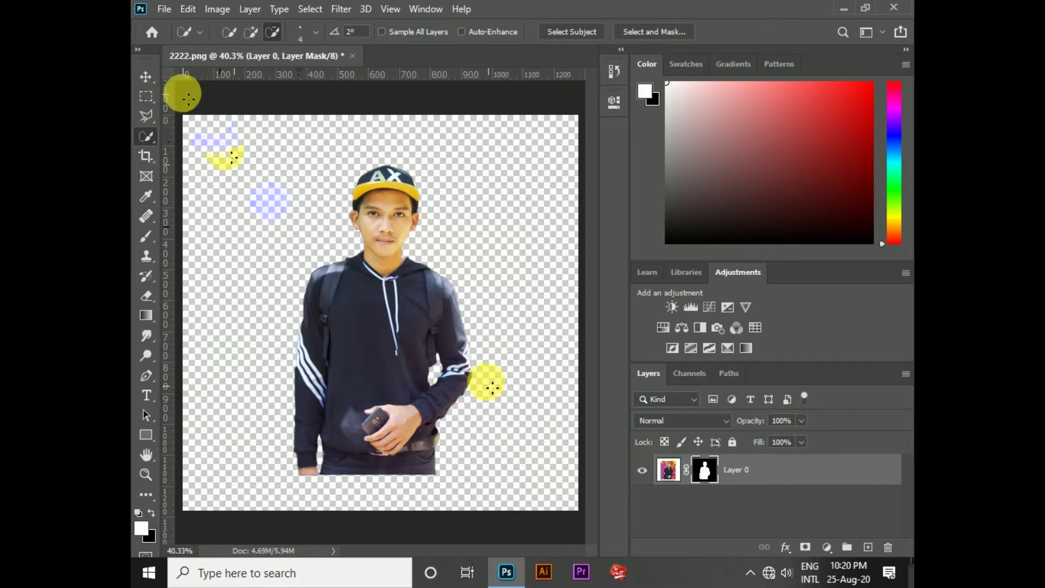
{"action": "left_click", "coordinate": [145, 76]}
{"action": "left_click_drag", "start_coordinate": [395, 292], "coordinate": [415, 306]}
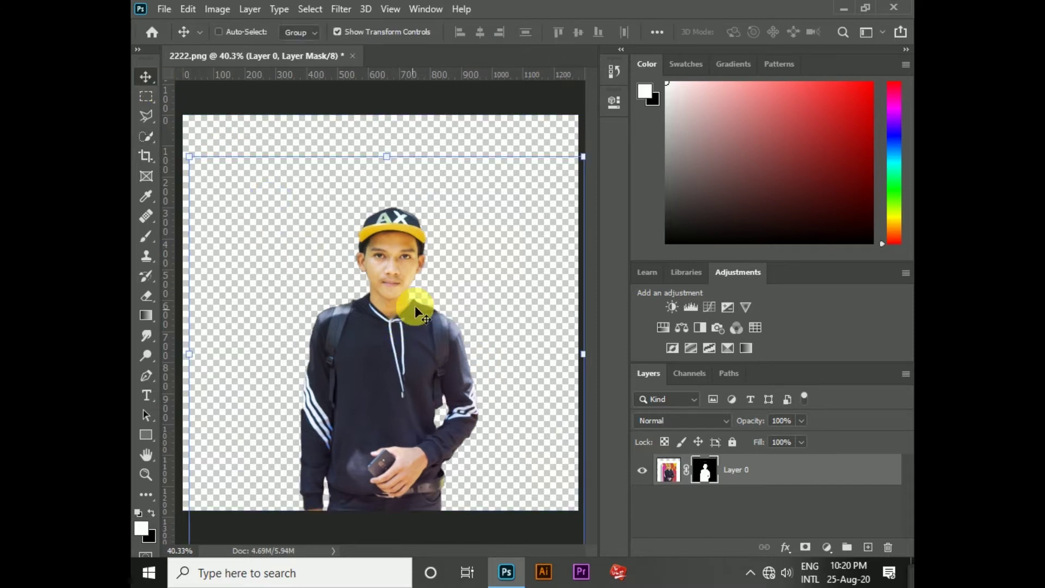
Open the layer mask in Select and Mask with the On Layers view.
{"action": "left_click", "coordinate": [610, 102]}
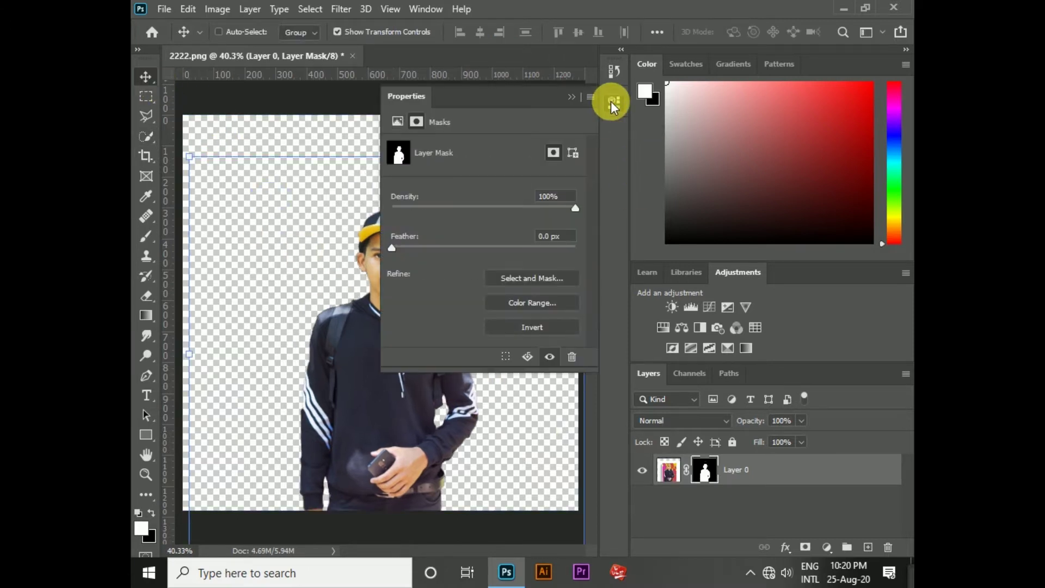
{"action": "left_click", "coordinate": [523, 278]}
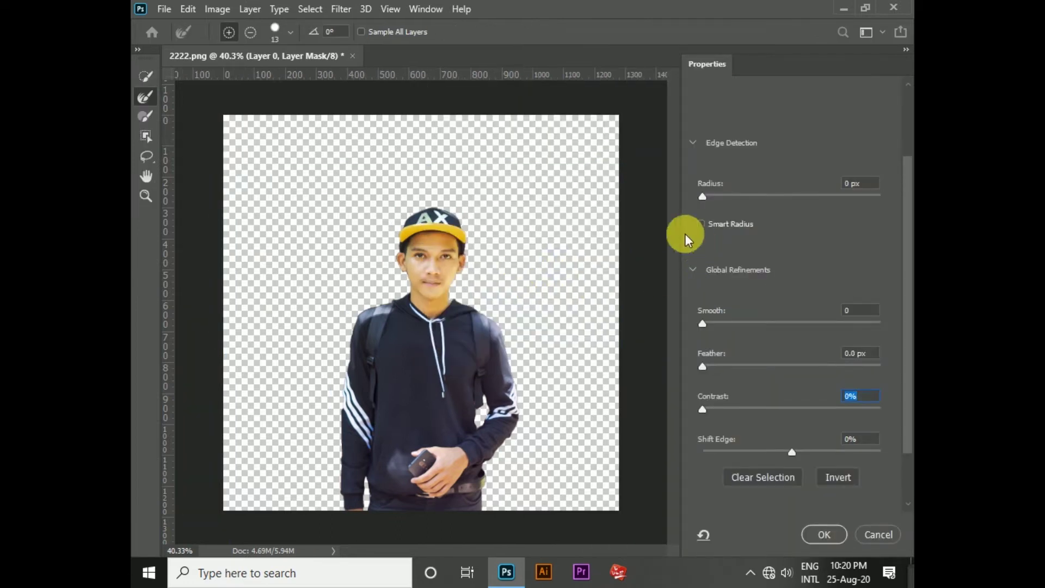
{"action": "scroll", "coordinate": [714, 142], "scroll_direction": "up", "scroll_amount": 3}
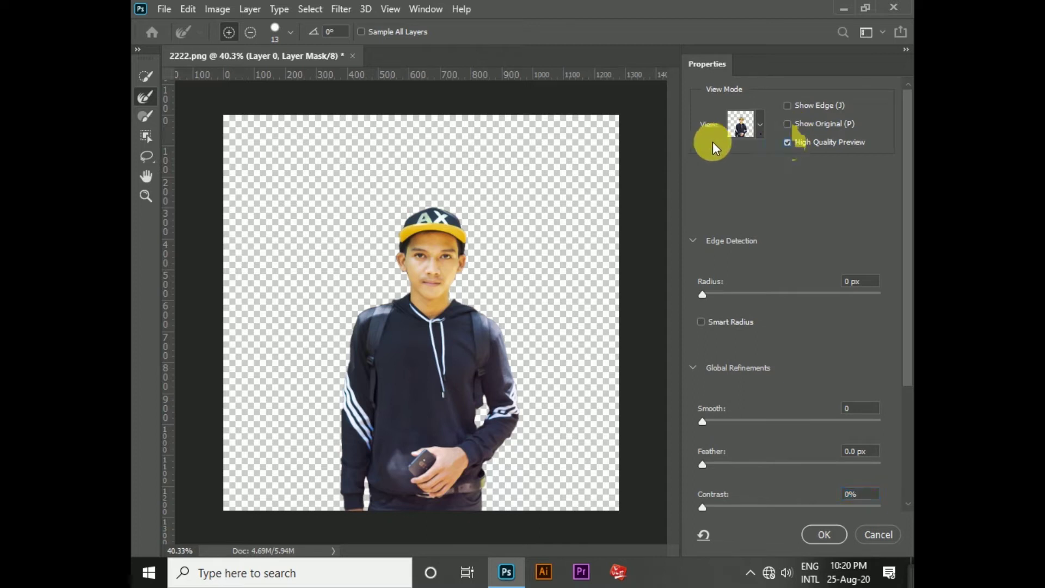
{"action": "left_click", "coordinate": [762, 125]}
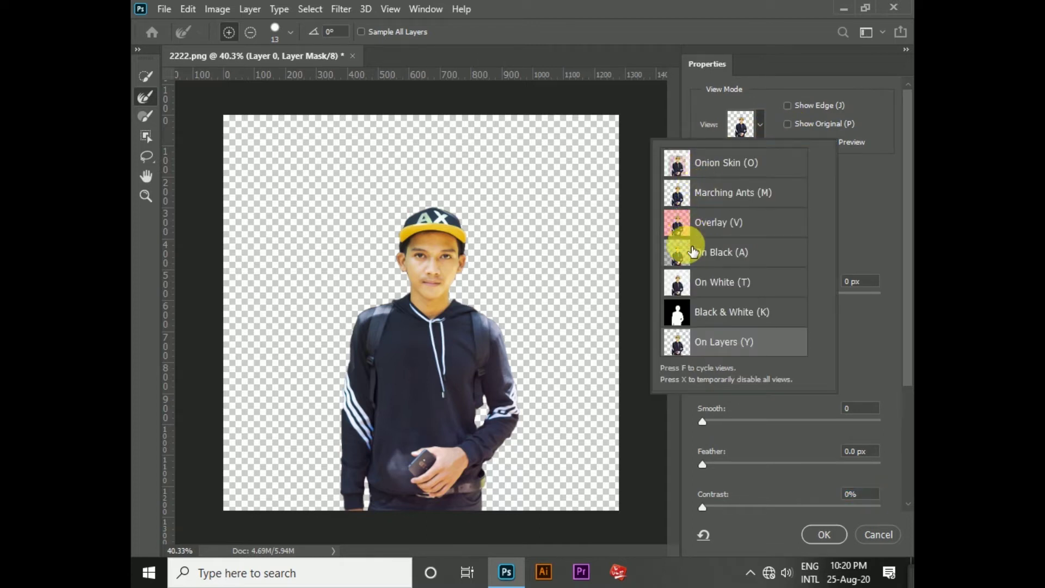
{"action": "left_click", "coordinate": [687, 359]}
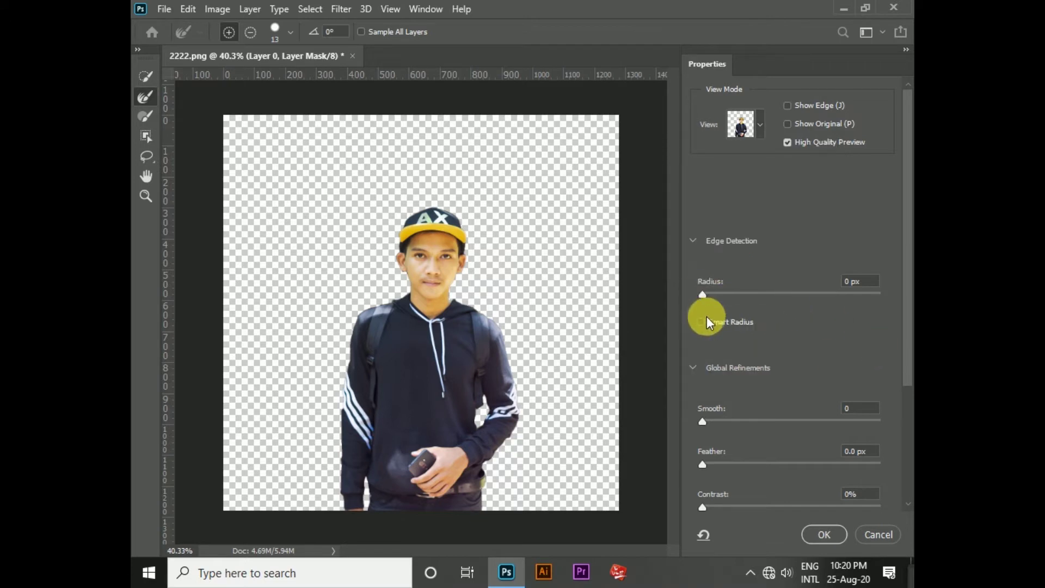
Refine the mask edge with Smart Radius on, Radius 6 px, Smooth 14 and Contrast about 22%, and apply it.
{"action": "left_click_drag", "start_coordinate": [706, 296], "coordinate": [752, 298]}
{"action": "scroll", "coordinate": [726, 359], "scroll_direction": "down", "scroll_amount": 1}
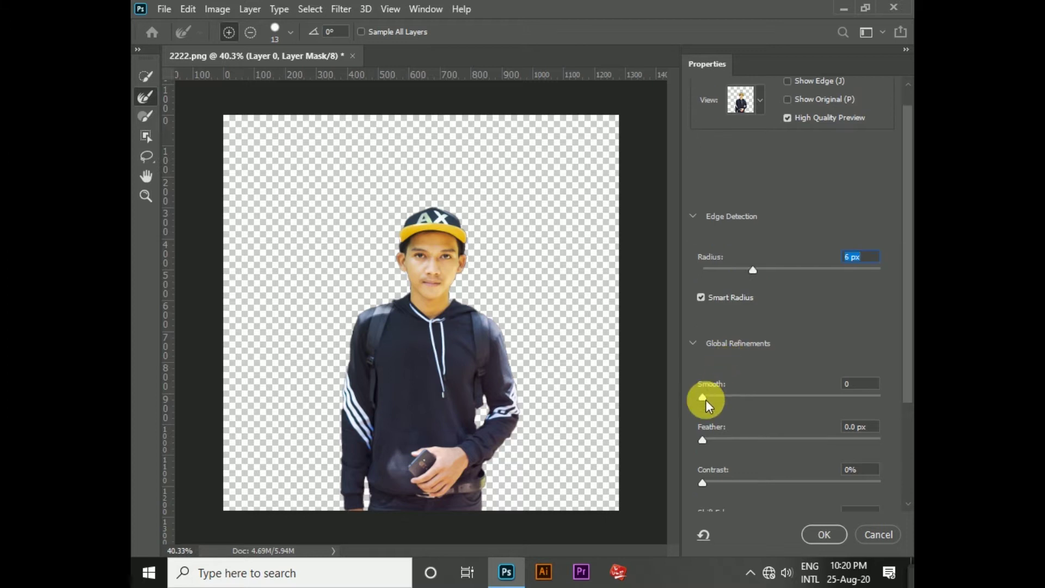
{"action": "left_click_drag", "start_coordinate": [726, 399], "coordinate": [860, 400]}
{"action": "scroll", "coordinate": [727, 466], "scroll_direction": "down", "scroll_amount": 3}
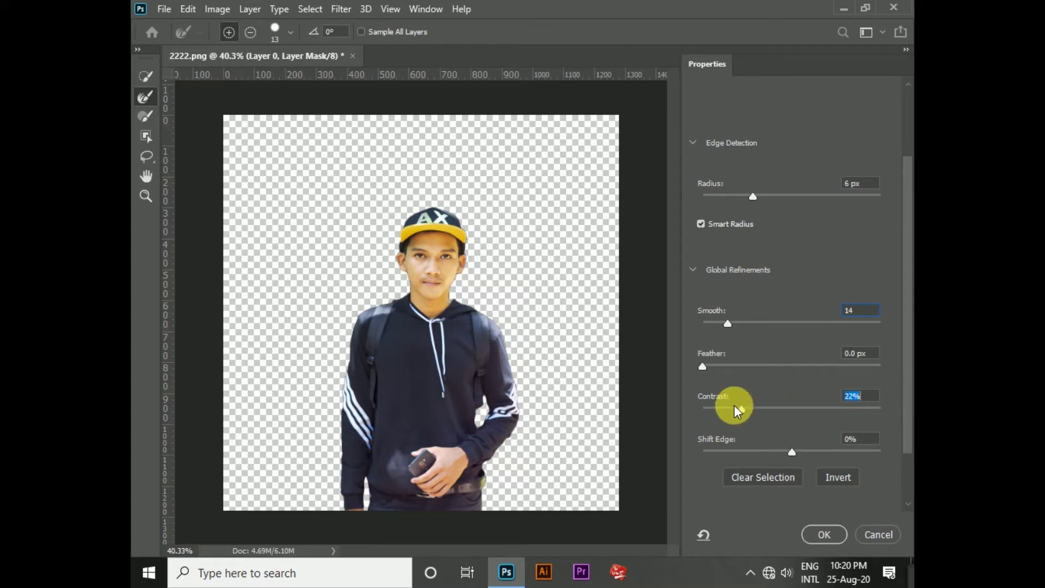
{"action": "left_click", "coordinate": [831, 534]}
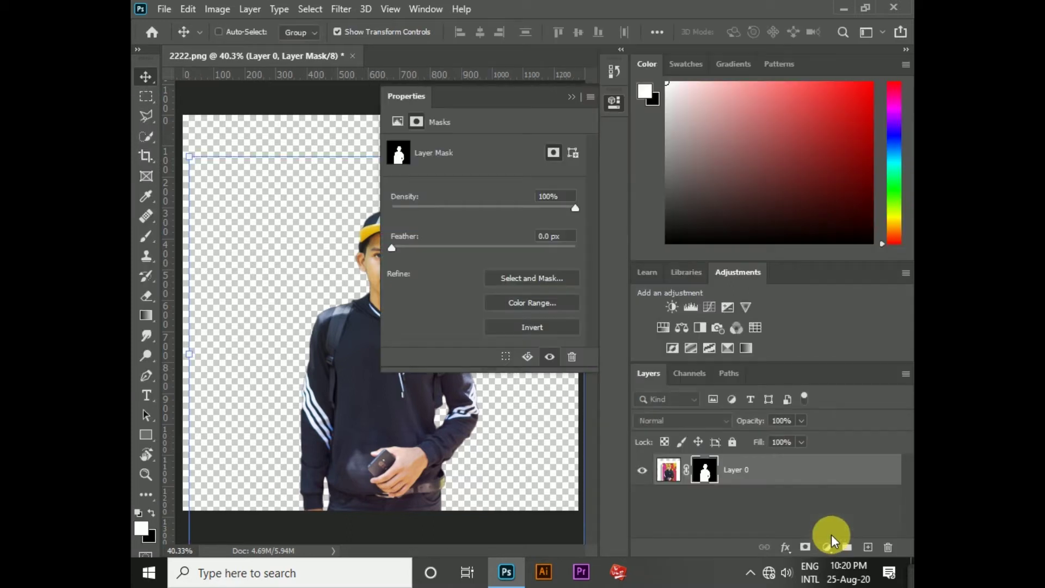
{"action": "left_click", "coordinate": [618, 102]}
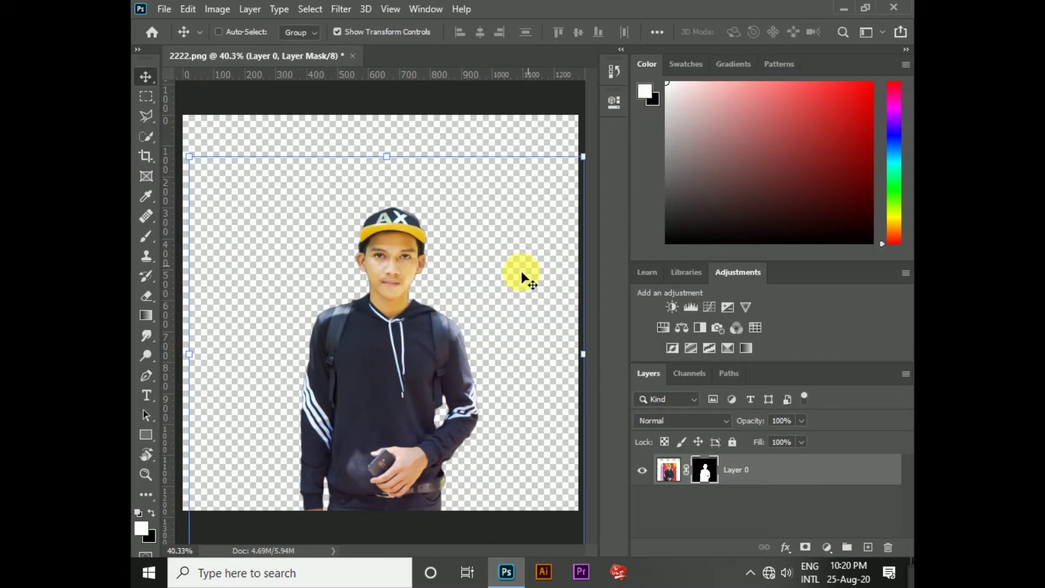
Create a new 1200 x 1200 px document at 150 ppi from the recent presets and add an empty layer above the background.
{"action": "scroll", "coordinate": [423, 266], "scroll_direction": "up", "scroll_amount": 4}
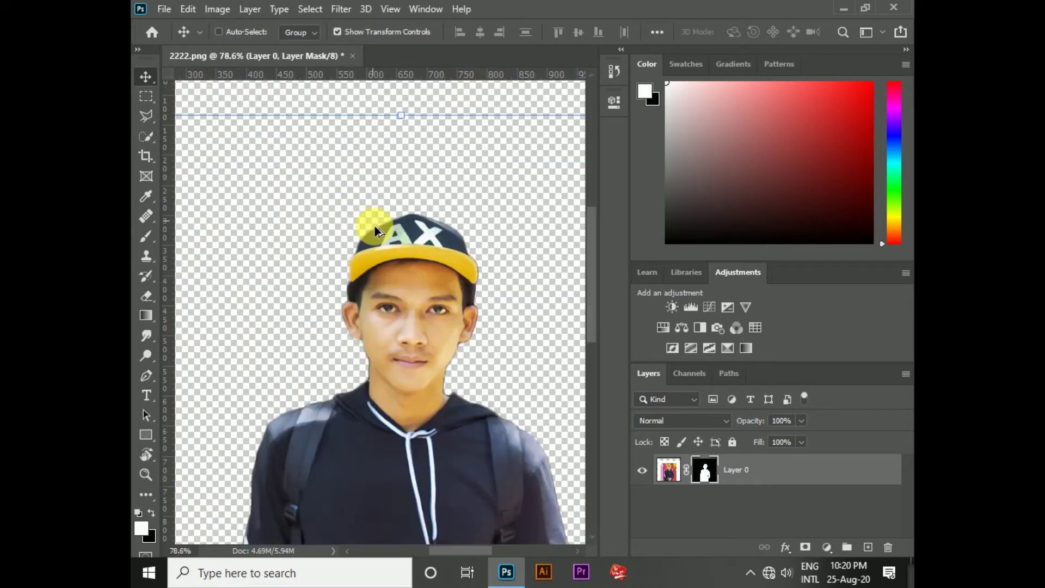
{"action": "scroll", "coordinate": [434, 273], "scroll_direction": "down", "scroll_amount": 5}
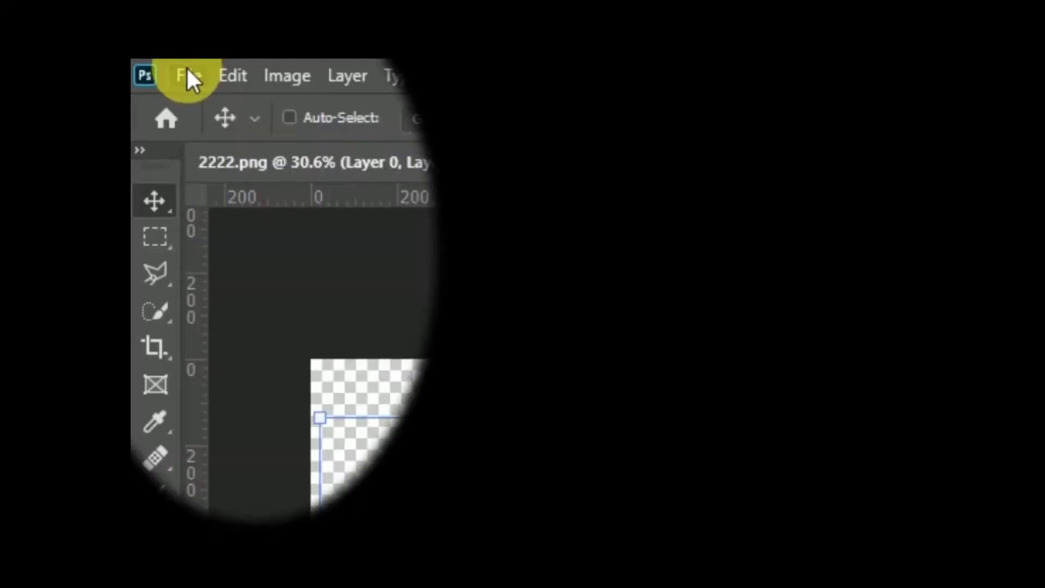
{"action": "left_click", "coordinate": [164, 8]}
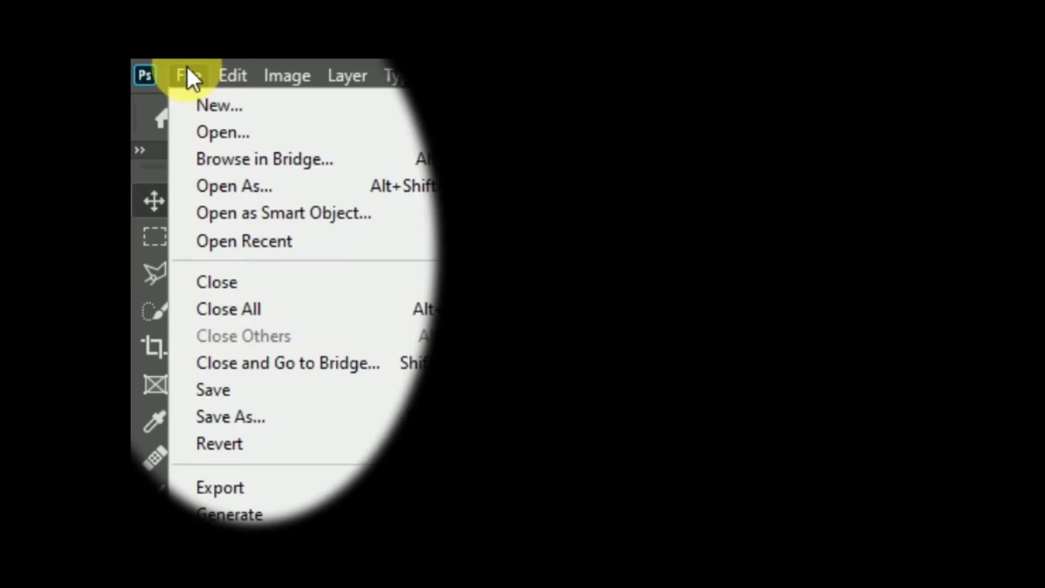
{"action": "left_click", "coordinate": [213, 106]}
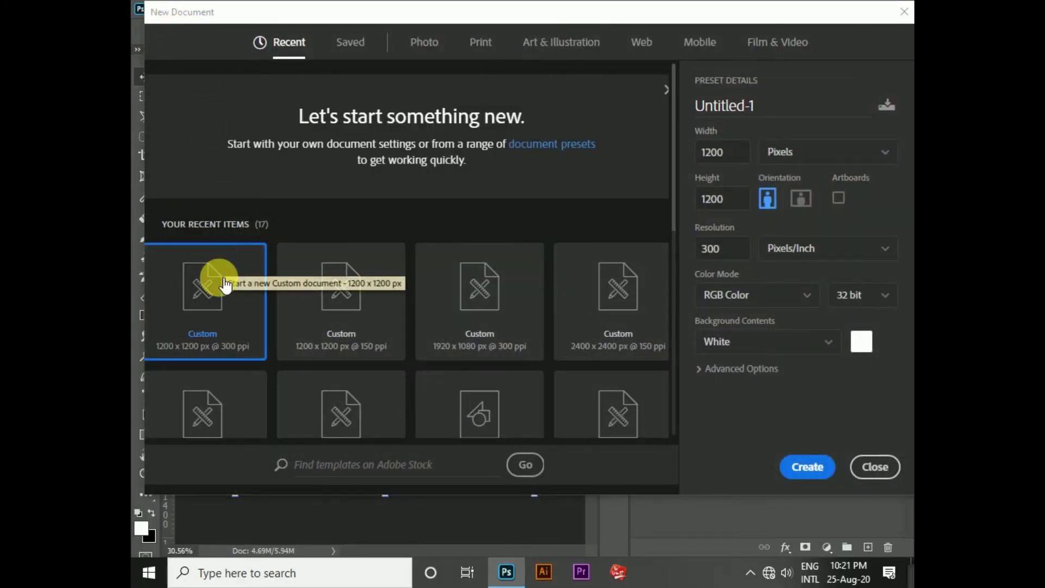
{"action": "double_click", "coordinate": [331, 304]}
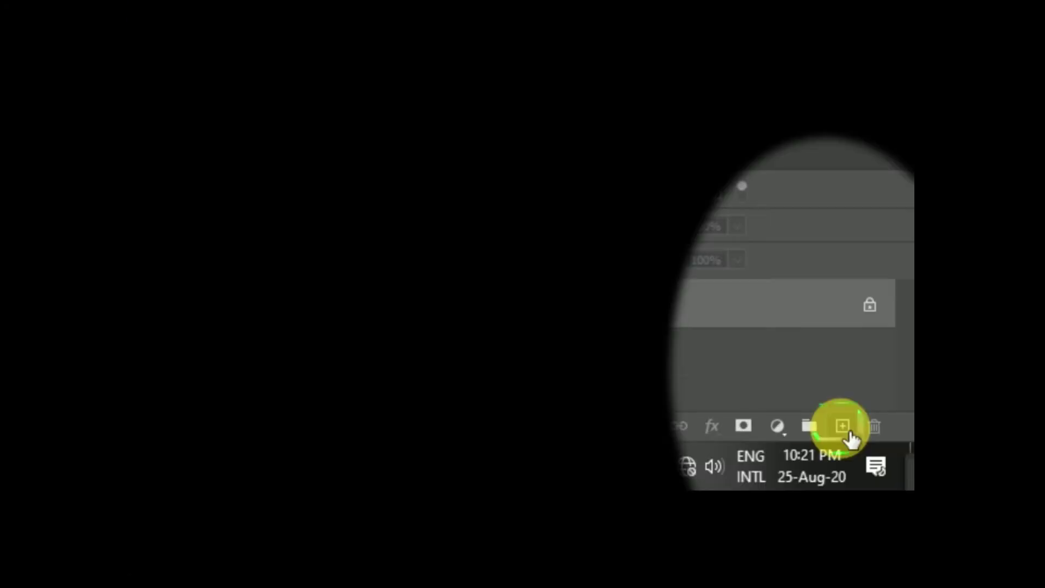
{"action": "left_click", "coordinate": [848, 430]}
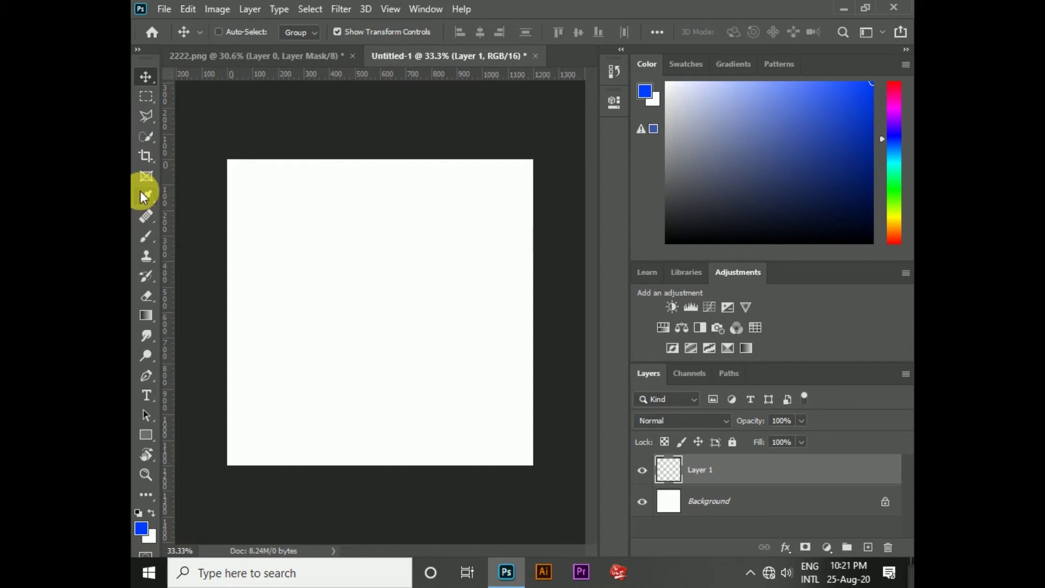
Cover the new layer with 1400 px handprint brush stamps in blue, purple and pinkish red, filling the whole canvas.
{"action": "left_click", "coordinate": [147, 235]}
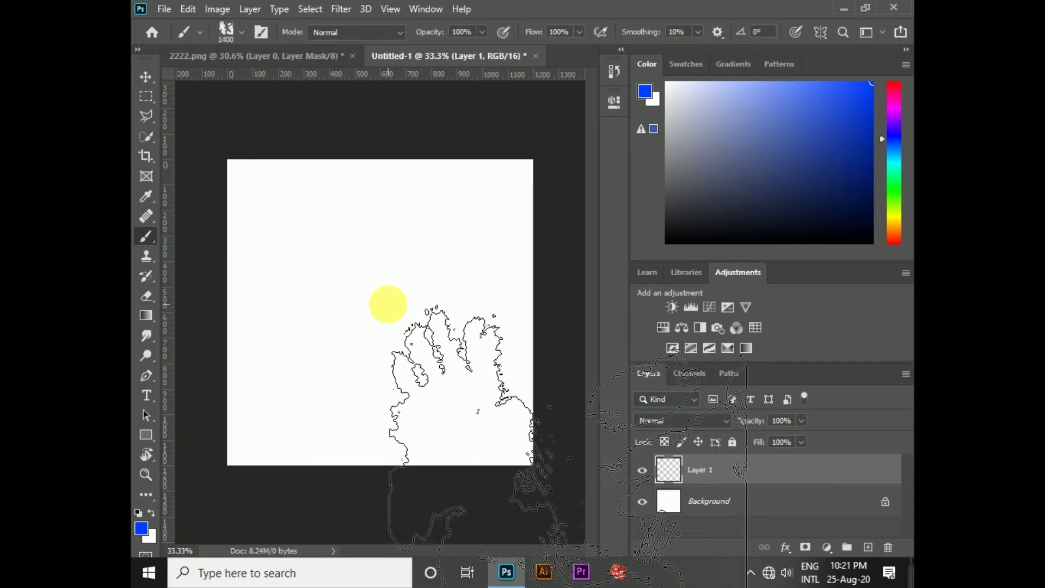
{"action": "key", "text": "bracketright"}
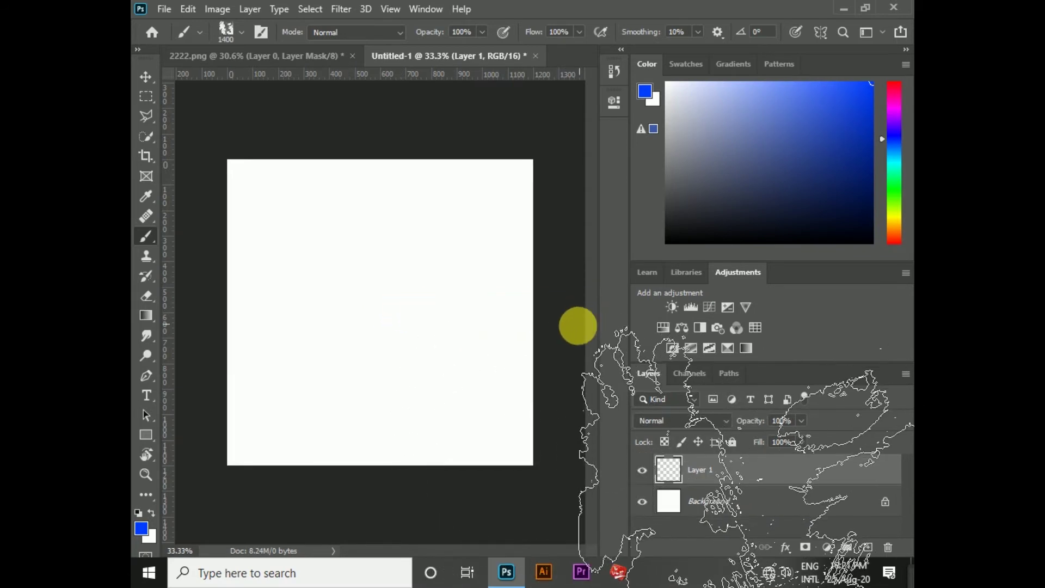
{"action": "left_click", "coordinate": [578, 326]}
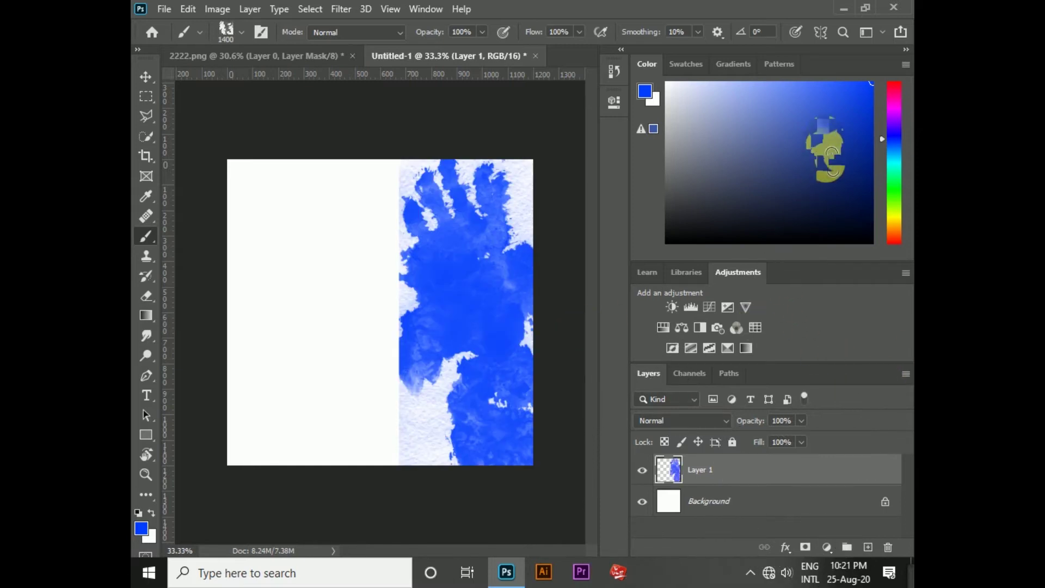
{"action": "left_click", "coordinate": [899, 78]}
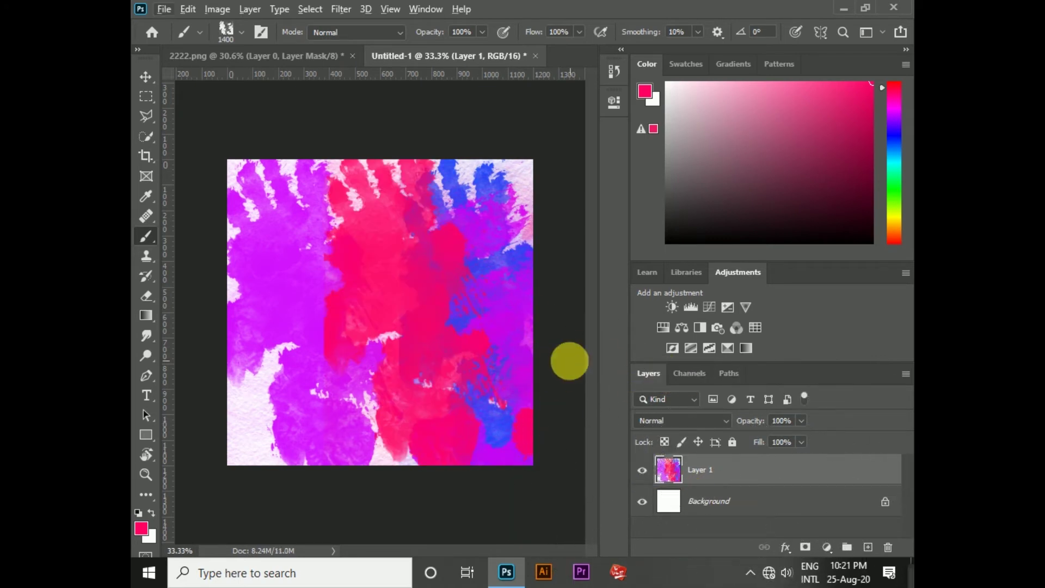
{"action": "scroll", "coordinate": [428, 313], "scroll_direction": "down", "scroll_amount": 2}
{"action": "scroll", "coordinate": [427, 313], "scroll_direction": "up", "scroll_amount": 3}
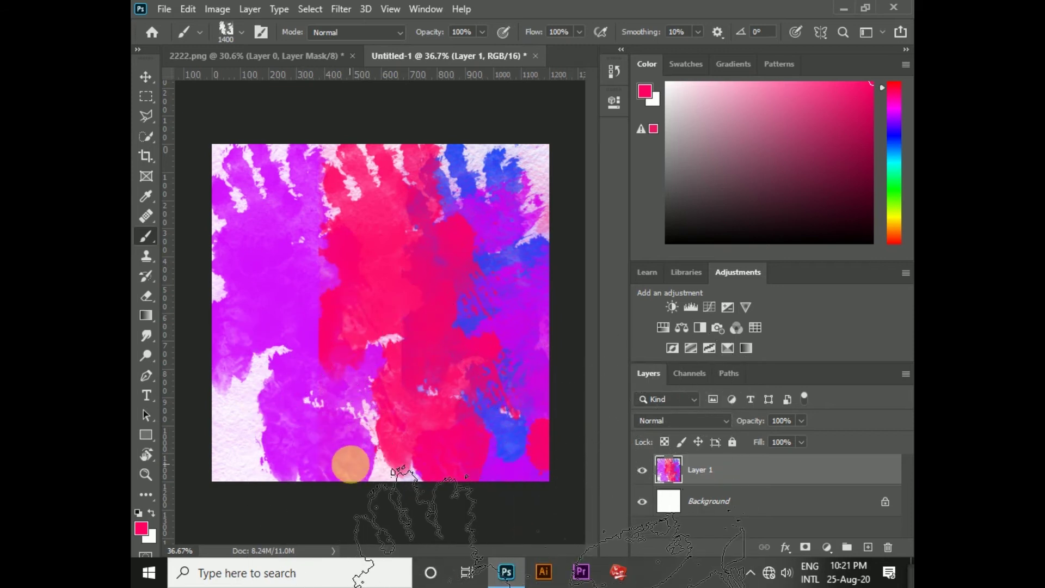
{"action": "left_click", "coordinate": [373, 532]}
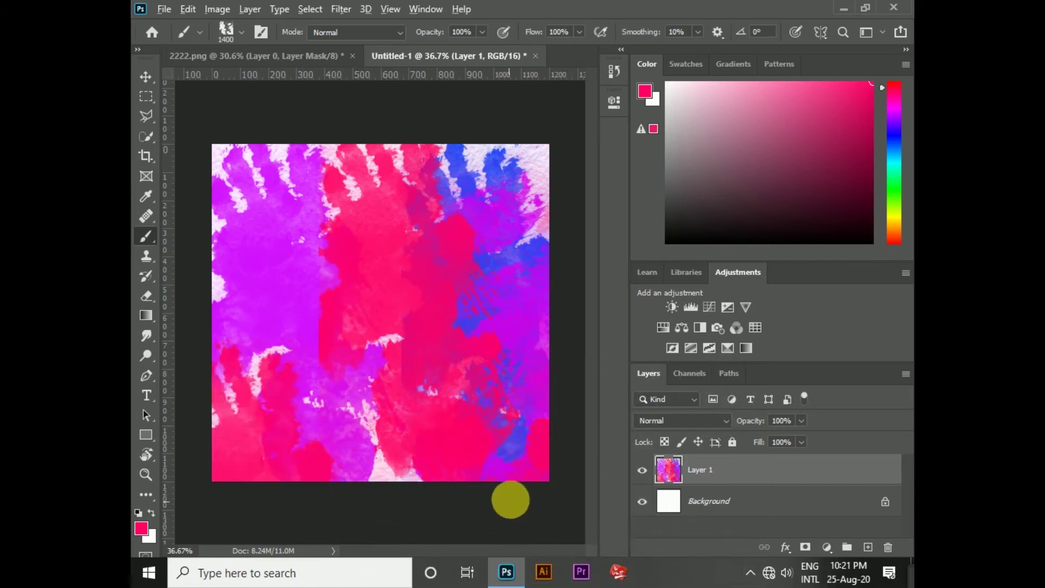
{"action": "scroll", "coordinate": [506, 512], "scroll_direction": "down", "scroll_amount": 1}
{"action": "scroll", "coordinate": [520, 448], "scroll_direction": "up", "scroll_amount": 3}
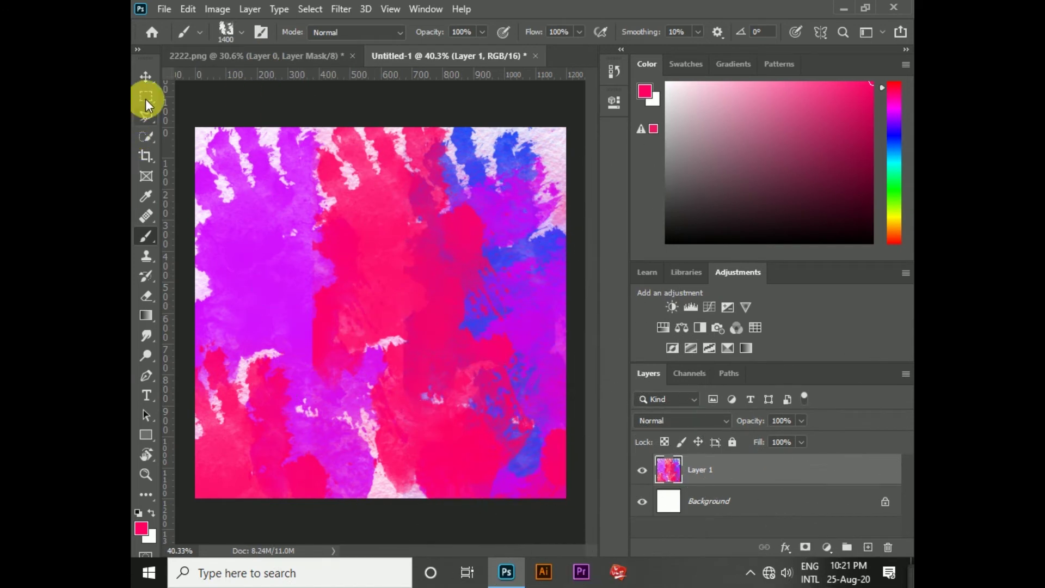
Add an Outer Glow to Layer 1 with the yellow-to-pink gradient from the Oranges presets.
{"action": "left_click", "coordinate": [145, 75]}
{"action": "key", "text": "ctrl+minus"}
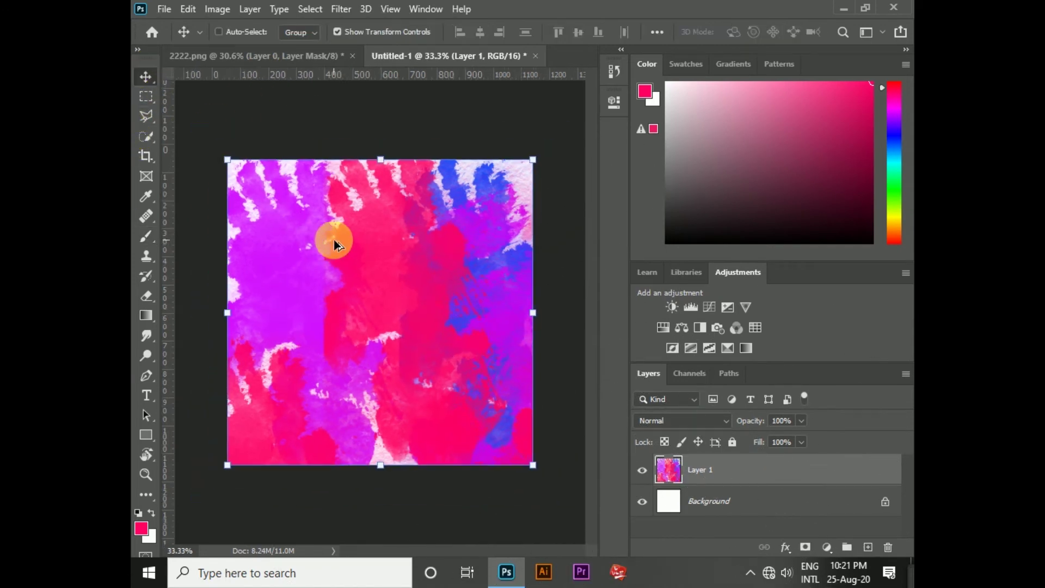
{"action": "double_click", "coordinate": [825, 478]}
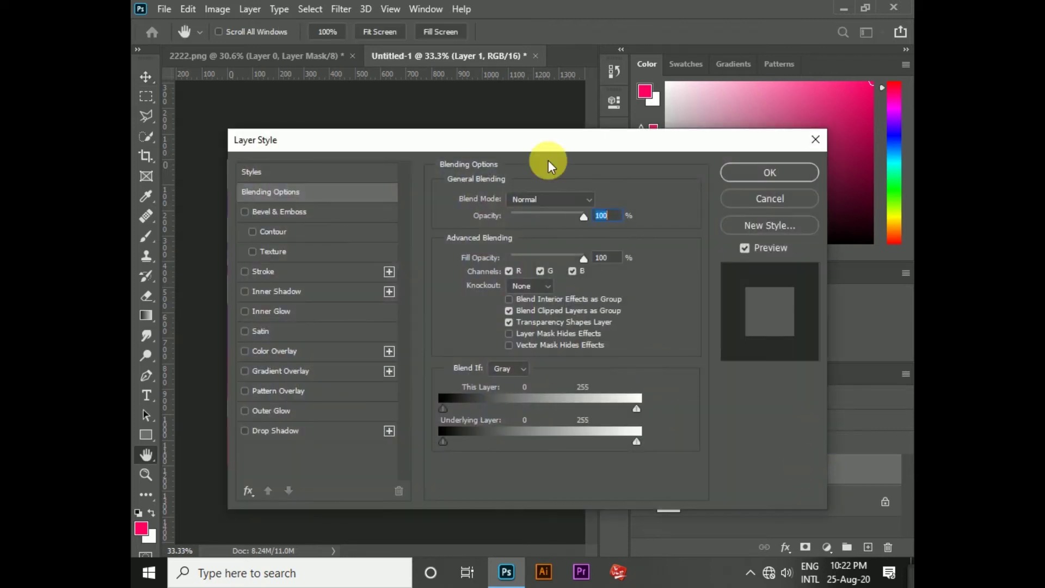
{"action": "left_click_drag", "start_coordinate": [468, 154], "coordinate": [511, 129]}
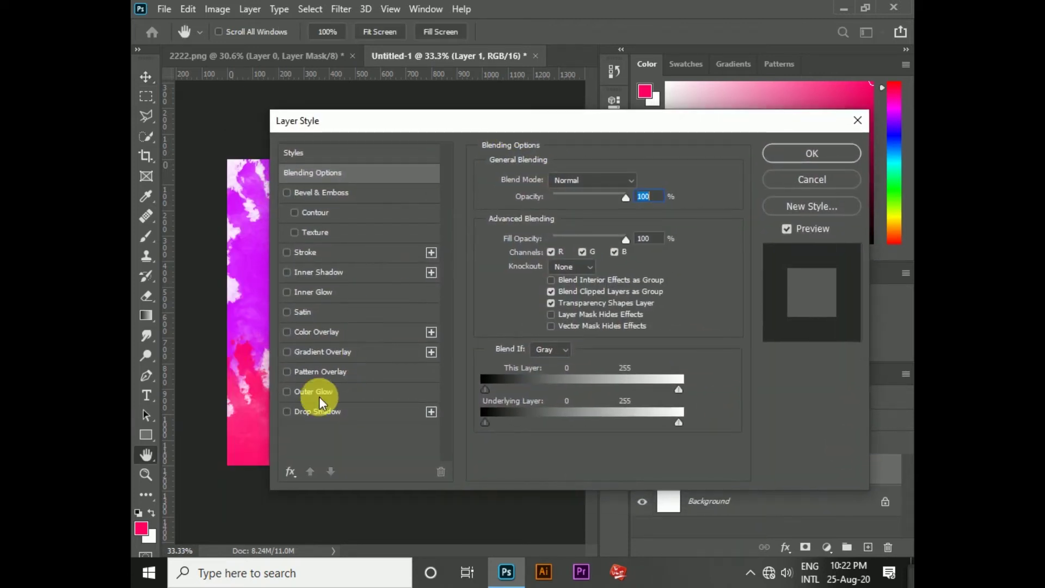
{"action": "left_click", "coordinate": [287, 392]}
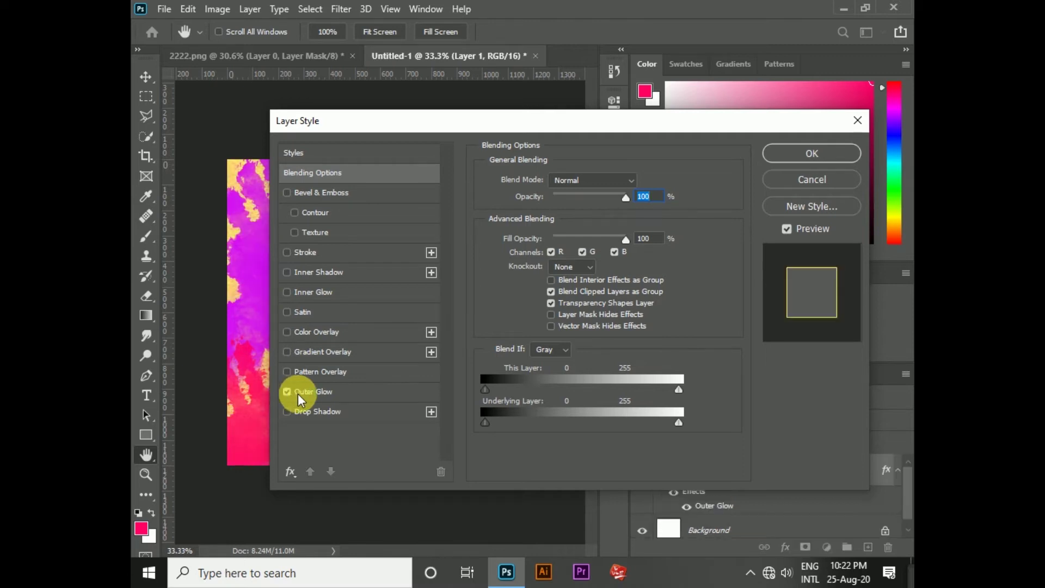
{"action": "left_click", "coordinate": [298, 392]}
{"action": "left_click_drag", "start_coordinate": [443, 119], "coordinate": [461, 115]}
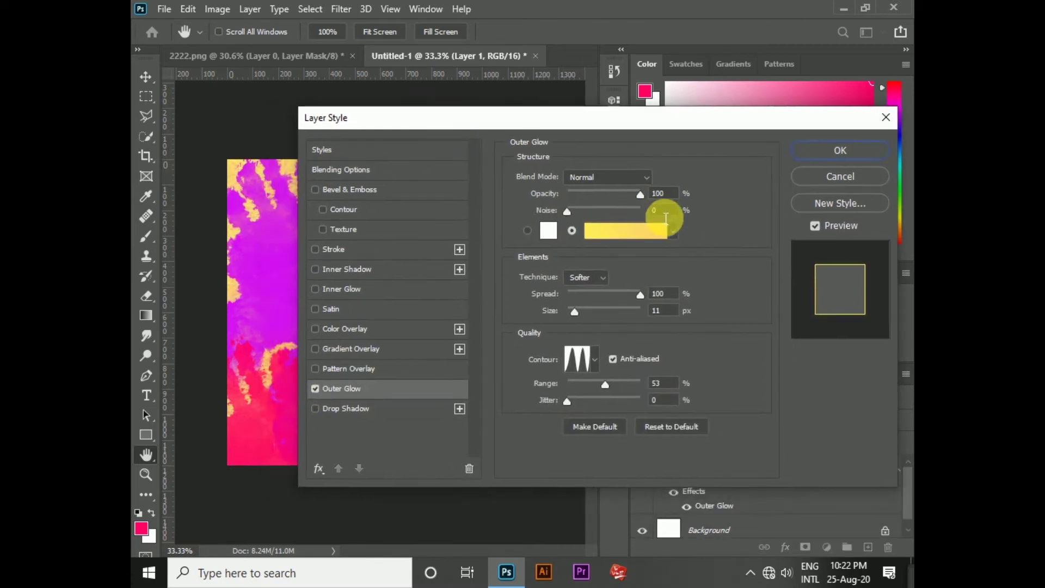
{"action": "left_click", "coordinate": [677, 233]}
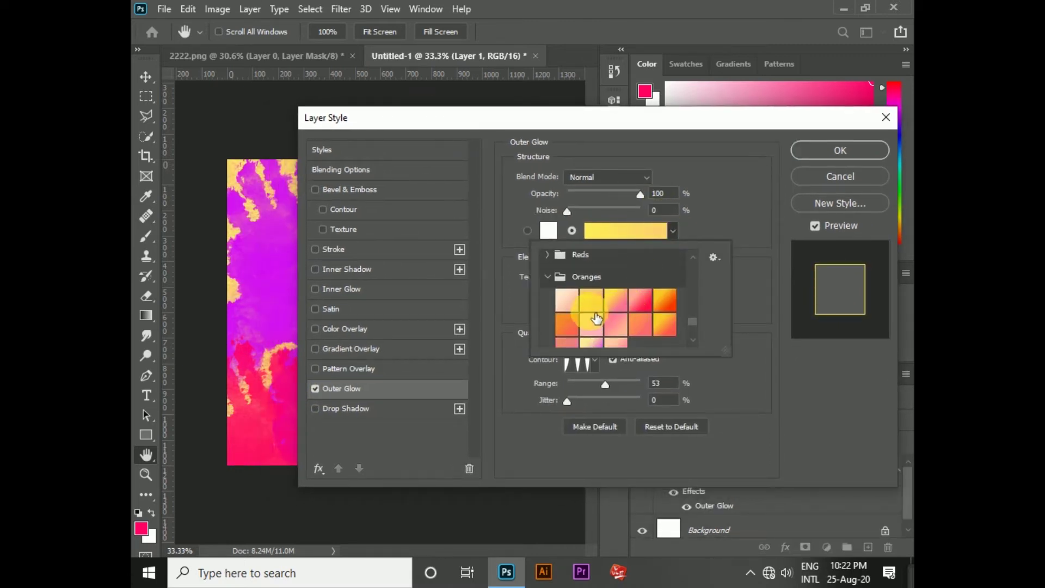
{"action": "left_click", "coordinate": [594, 307]}
{"action": "left_click", "coordinate": [621, 314]}
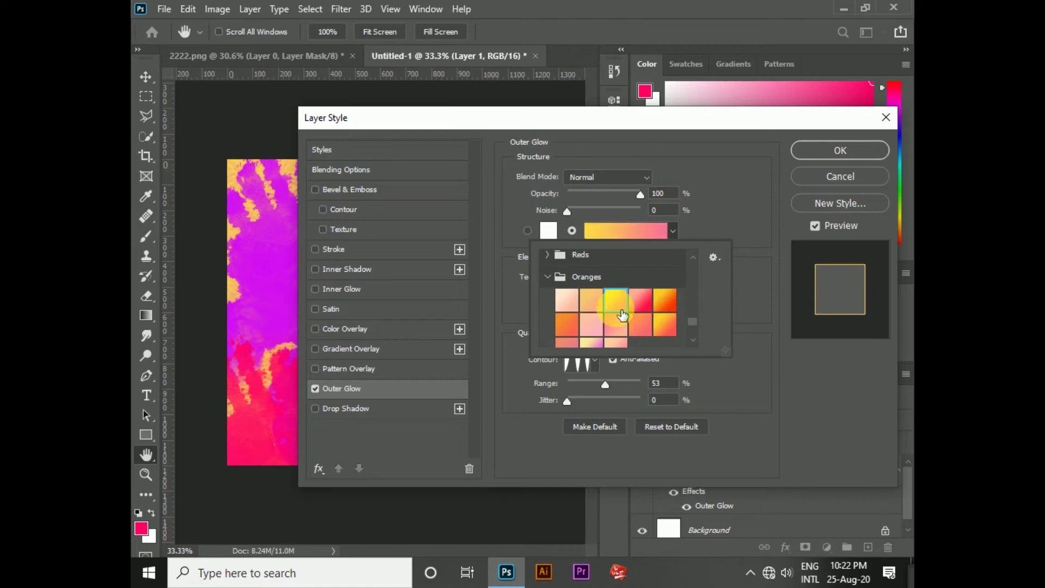
Set the outer glow's noise to 53% and its size to 0 px.
{"action": "left_click_drag", "start_coordinate": [515, 122], "coordinate": [662, 134]}
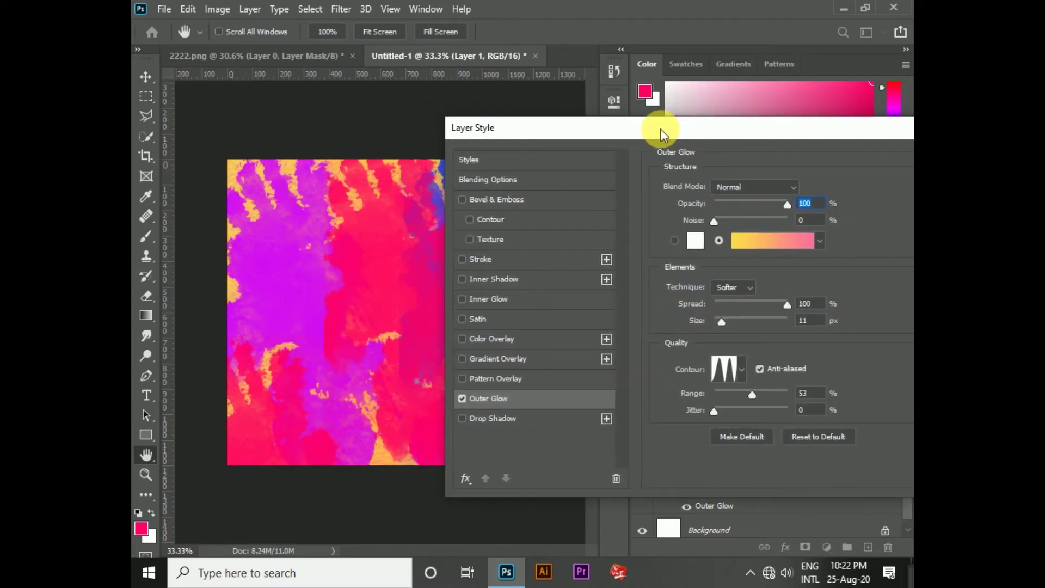
{"action": "left_click_drag", "start_coordinate": [742, 219], "coordinate": [748, 219]}
{"action": "left_click_drag", "start_coordinate": [653, 131], "coordinate": [763, 125]}
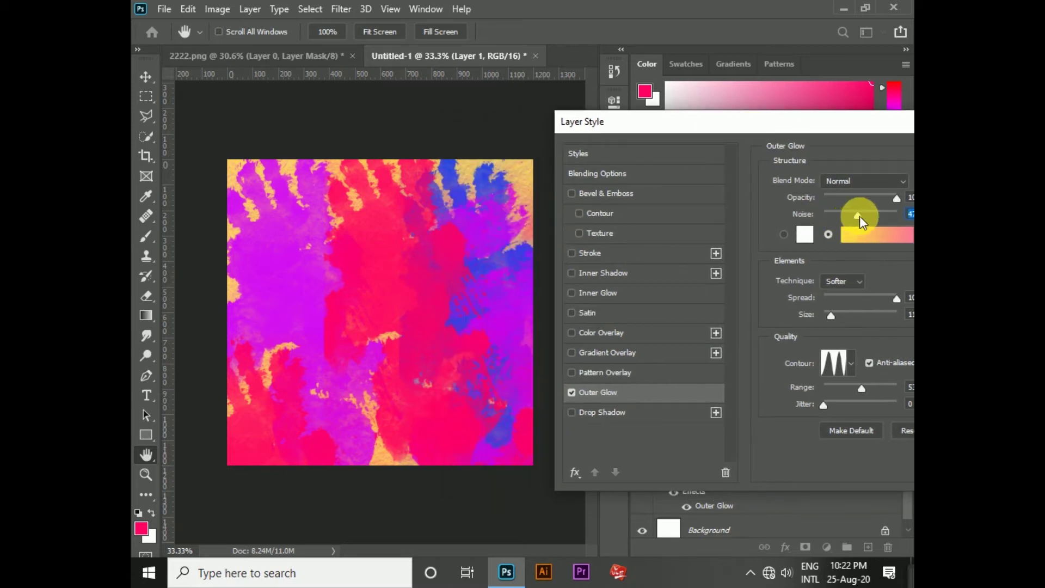
{"action": "left_click_drag", "start_coordinate": [834, 122], "coordinate": [562, 132]}
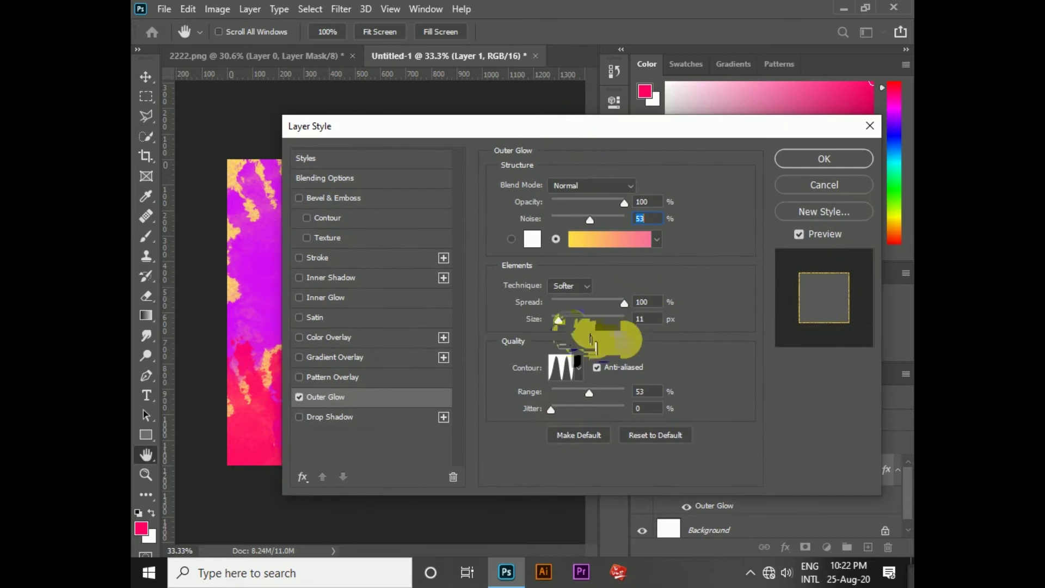
{"action": "mouse_move", "coordinate": [560, 322]}
{"action": "left_mouse_down"}
{"action": "mouse_move", "coordinate": [631, 319]}
{"action": "mouse_move", "coordinate": [540, 324]}
{"action": "left_mouse_up"}
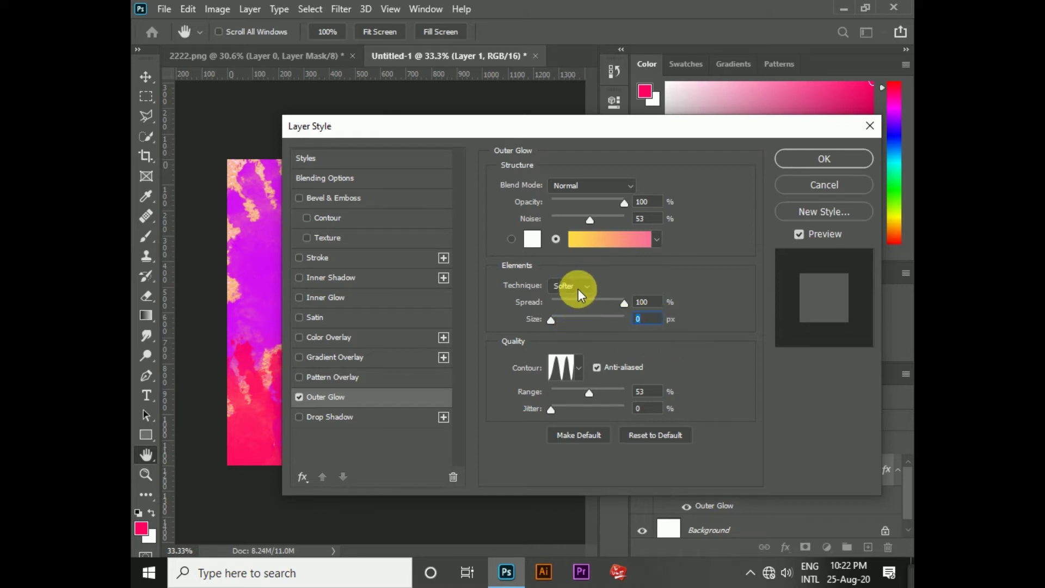
Choose the Normal blend mode and the multi-peaked contour for the outer glow and apply the layer style.
{"action": "left_click", "coordinate": [605, 185]}
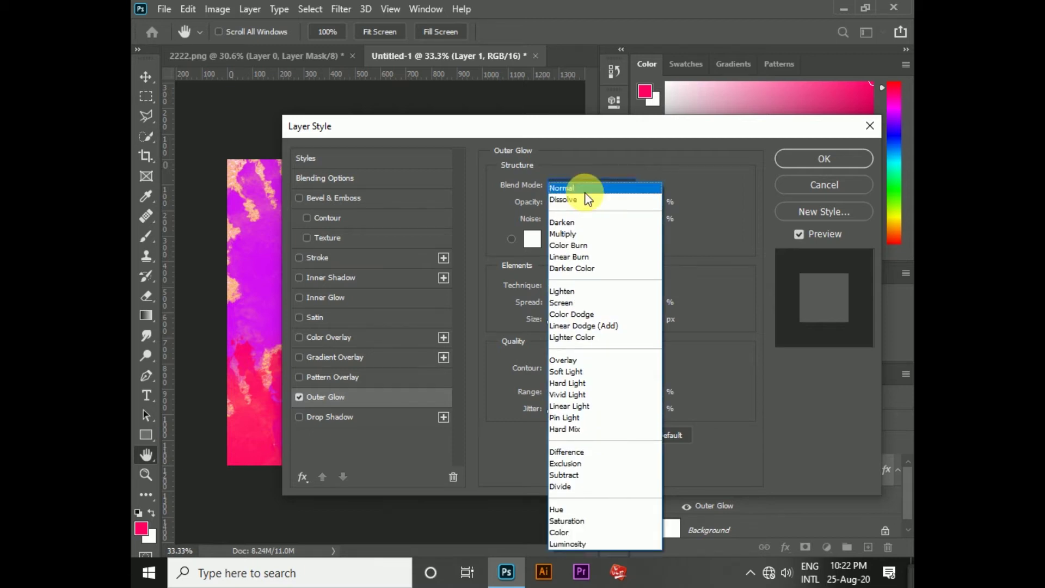
{"action": "left_click", "coordinate": [585, 190]}
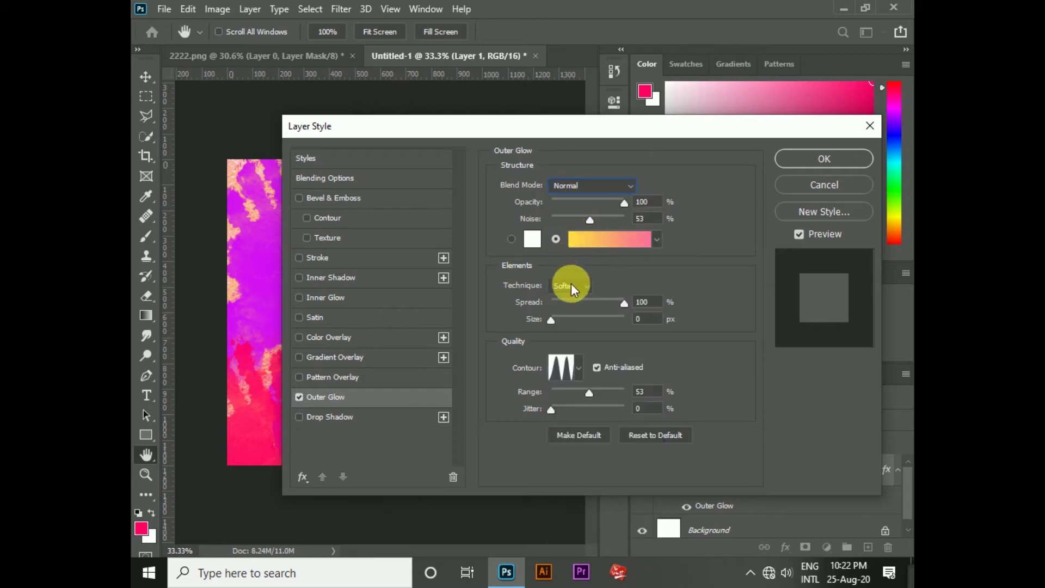
{"action": "left_click", "coordinate": [580, 367]}
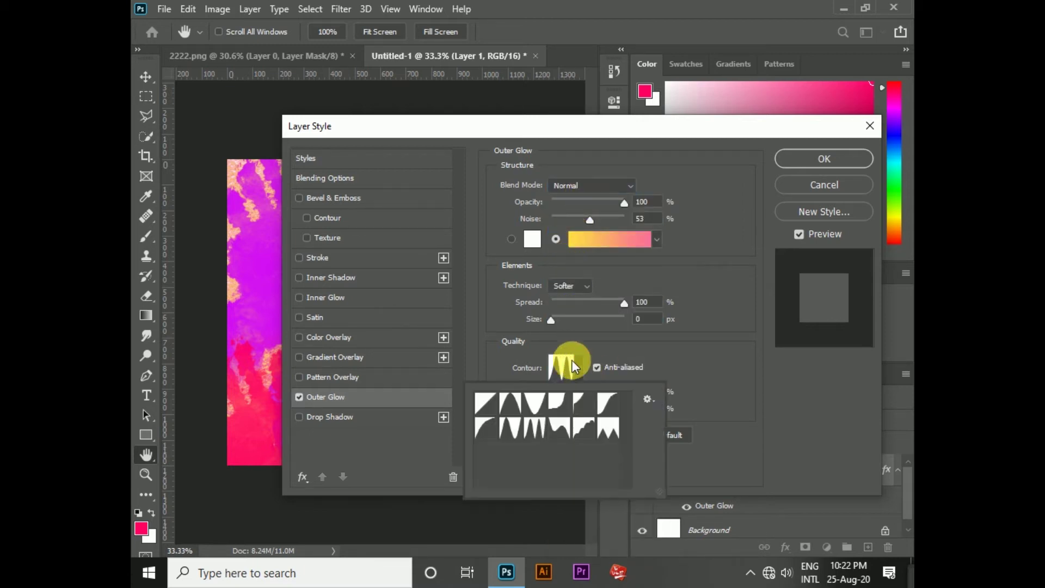
{"action": "double_click", "coordinate": [546, 431]}
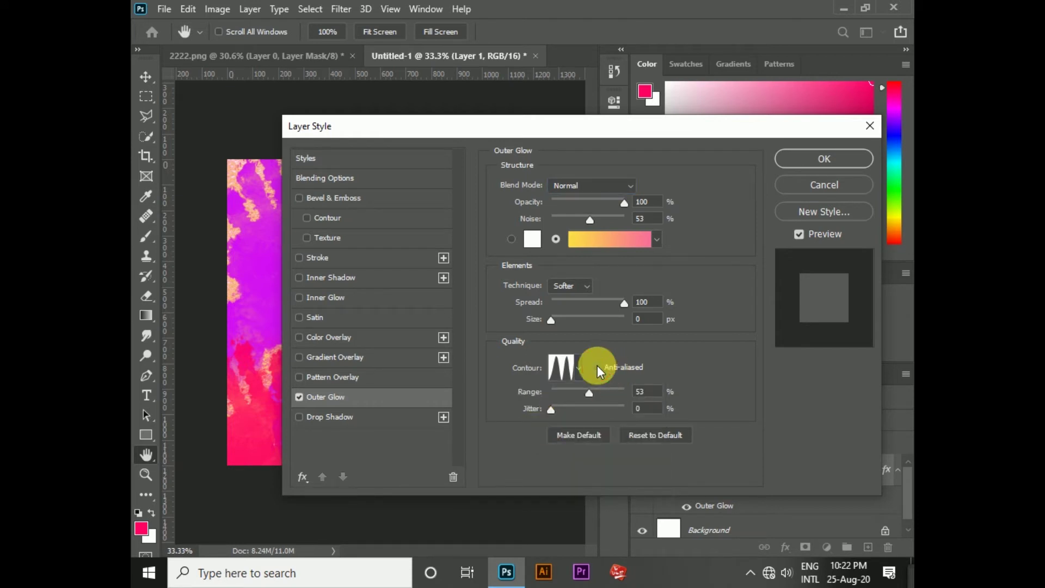
{"action": "left_click", "coordinate": [596, 367]}
{"action": "left_click", "coordinate": [838, 158]}
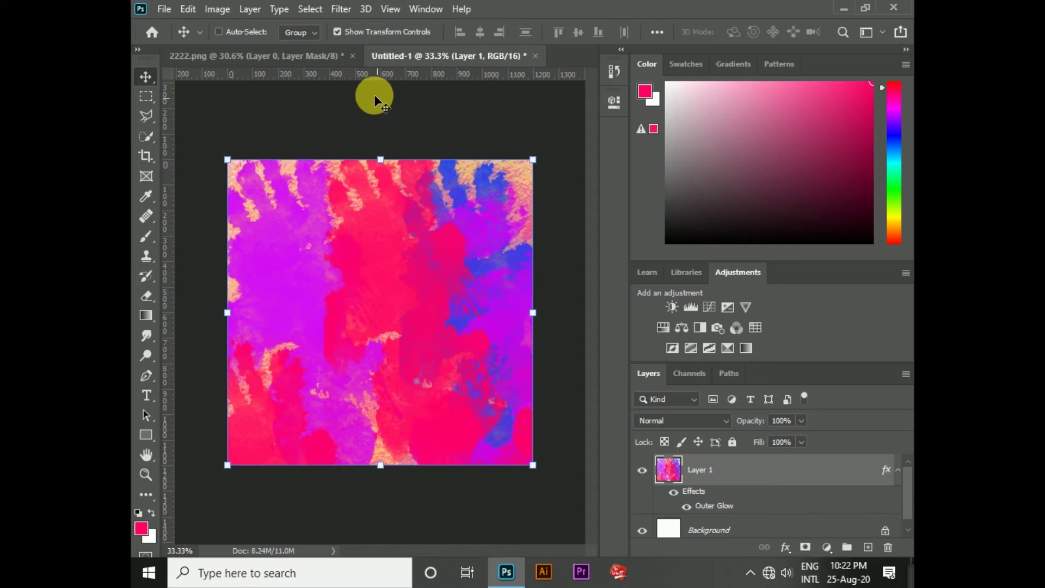
Open photo_2020-08-03_08-55-49.jpg from the desktop as a separate document.
{"action": "left_click", "coordinate": [843, 9]}
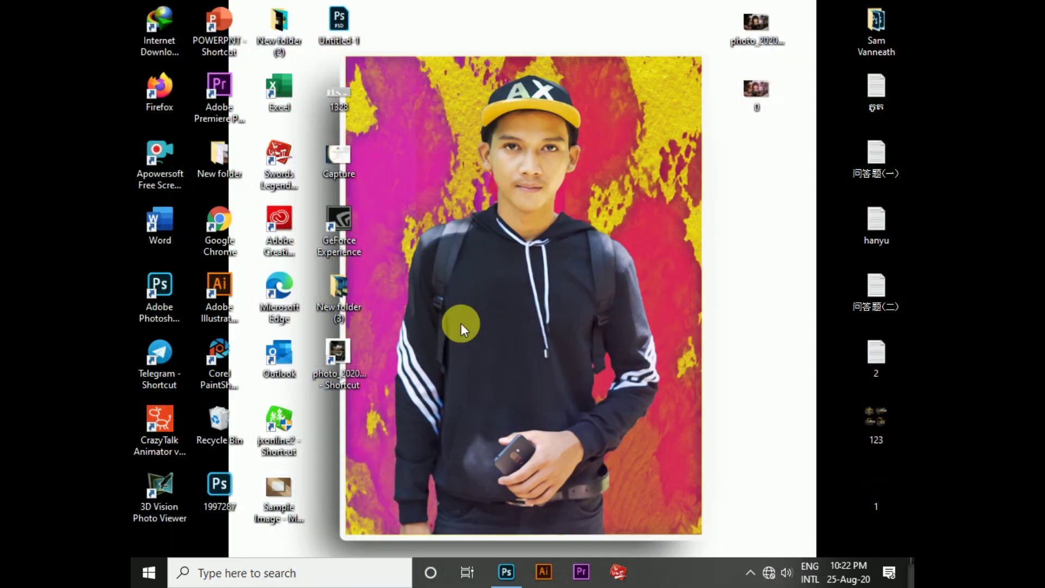
{"action": "left_click_drag", "start_coordinate": [358, 369], "coordinate": [567, 55]}
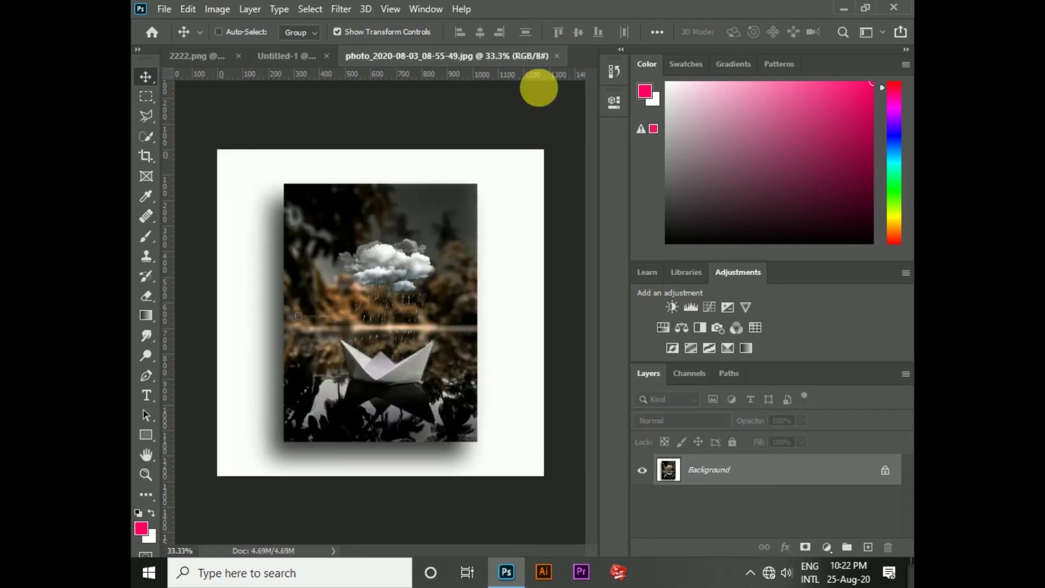
Start a Pen tool path at the framed picture's lower-left corner and run it up the left edge to the upper-left corner.
{"action": "left_click", "coordinate": [152, 374]}
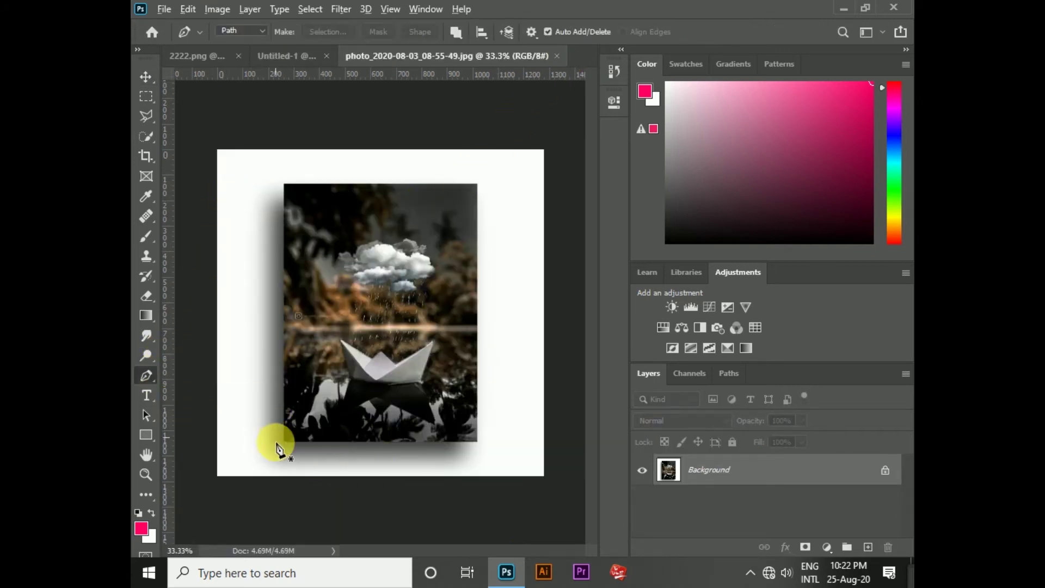
{"action": "scroll", "coordinate": [274, 438], "scroll_direction": "up", "scroll_amount": 10}
{"action": "scroll", "coordinate": [268, 447], "scroll_direction": "up", "scroll_amount": 3}
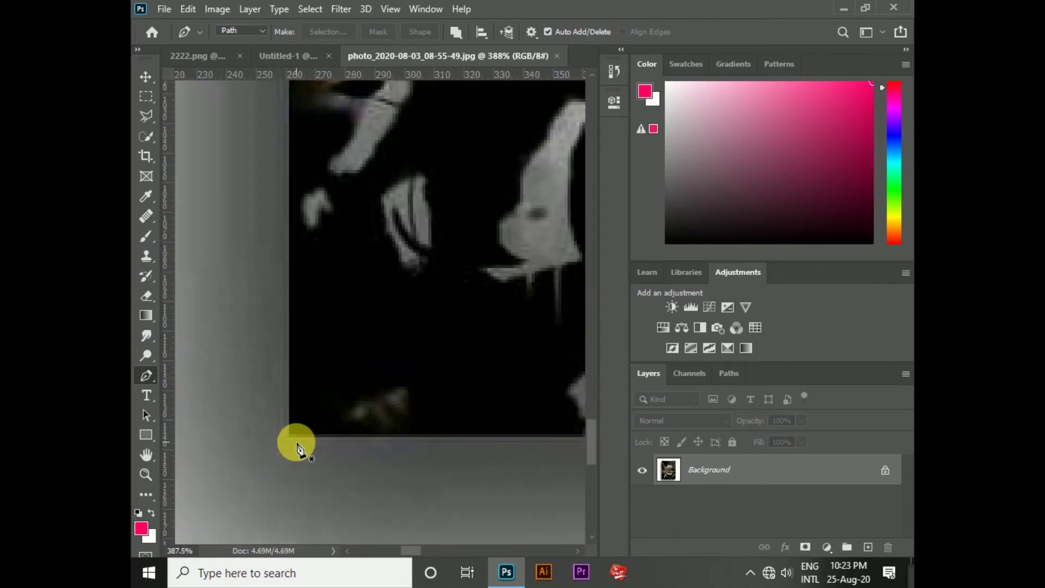
{"action": "scroll", "coordinate": [283, 409], "scroll_direction": "down", "scroll_amount": 10}
{"action": "scroll", "coordinate": [285, 185], "scroll_direction": "up", "scroll_amount": 6}
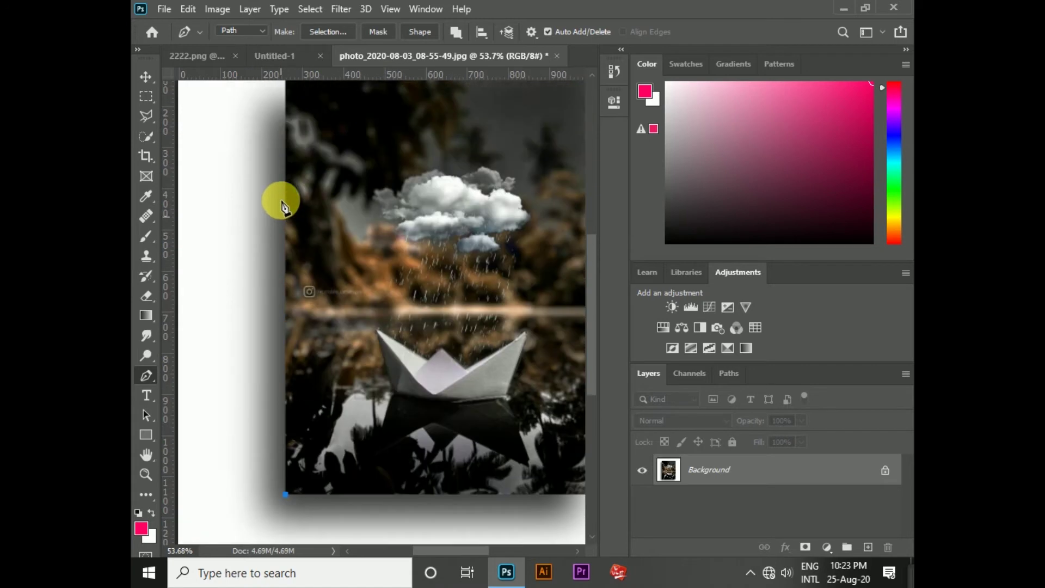
{"action": "left_click", "coordinate": [290, 188]}
{"action": "scroll", "coordinate": [305, 185], "scroll_direction": "down", "scroll_amount": 6}
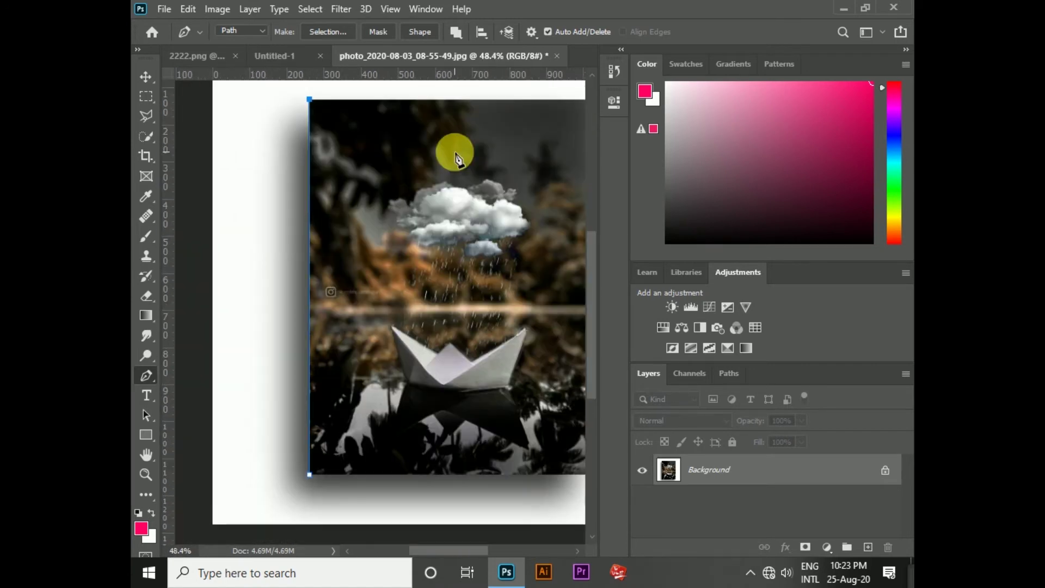
Extend the path along the picture's top and right edges and close it at the lower-left starting corner.
{"action": "scroll", "coordinate": [455, 158], "scroll_direction": "down", "scroll_amount": 2}
{"action": "scroll", "coordinate": [483, 145], "scroll_direction": "up", "scroll_amount": 5}
{"action": "scroll", "coordinate": [516, 131], "scroll_direction": "up", "scroll_amount": 5}
{"action": "left_click", "coordinate": [506, 143]}
{"action": "scroll", "coordinate": [490, 185], "scroll_direction": "down", "scroll_amount": 7}
{"action": "scroll", "coordinate": [469, 413], "scroll_direction": "up", "scroll_amount": 3}
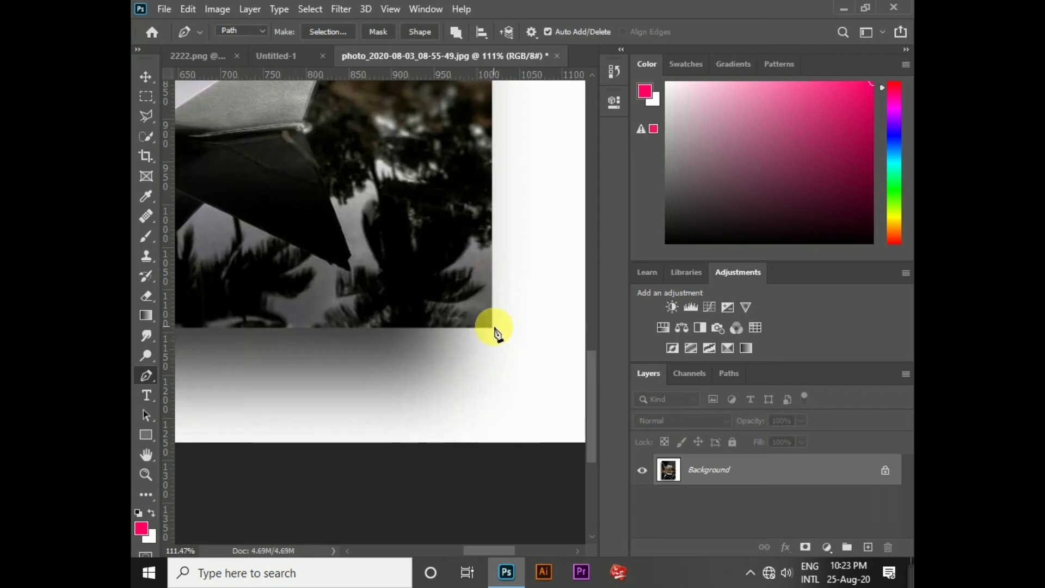
{"action": "scroll", "coordinate": [496, 333], "scroll_direction": "up", "scroll_amount": 3}
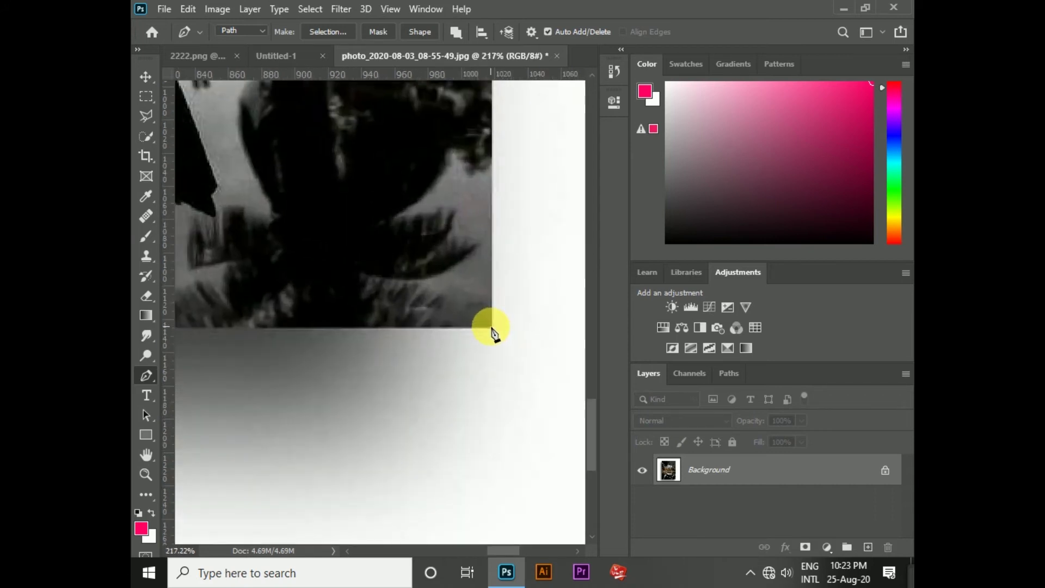
{"action": "left_click", "coordinate": [494, 329]}
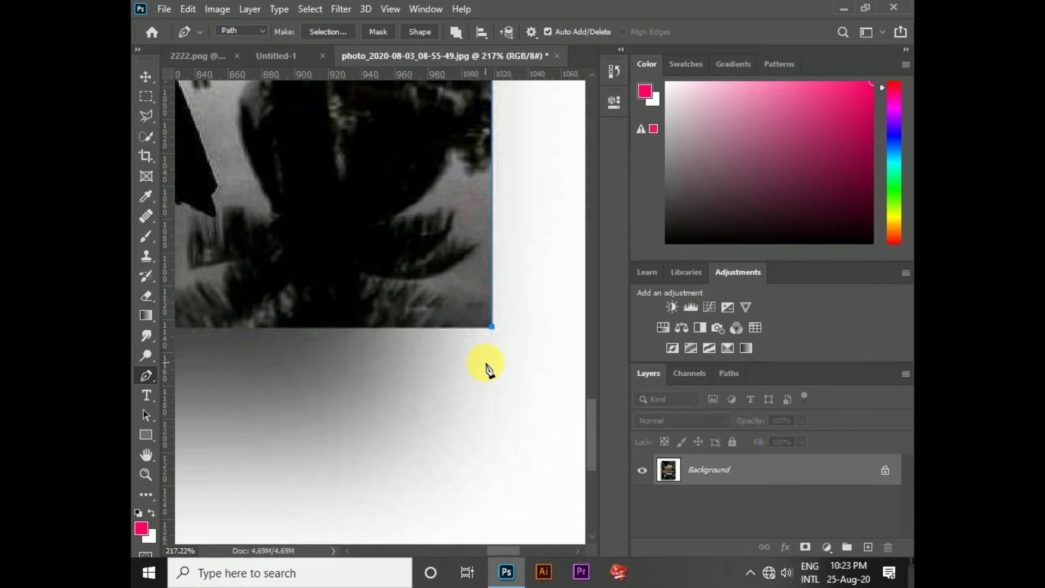
{"action": "scroll", "coordinate": [343, 350], "scroll_direction": "down", "scroll_amount": 4}
{"action": "scroll", "coordinate": [275, 359], "scroll_direction": "down", "scroll_amount": 2}
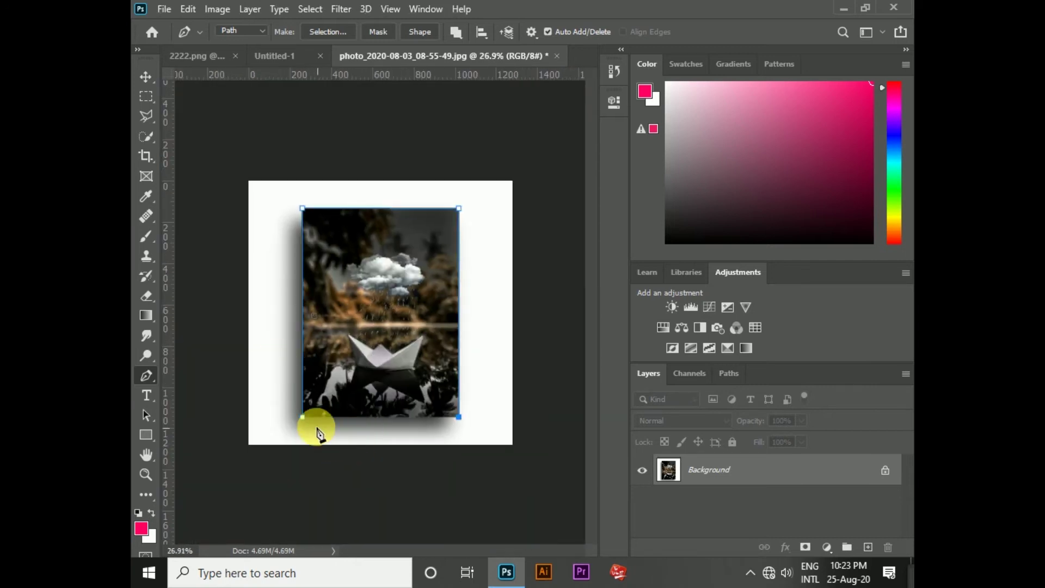
{"action": "left_click", "coordinate": [303, 416]}
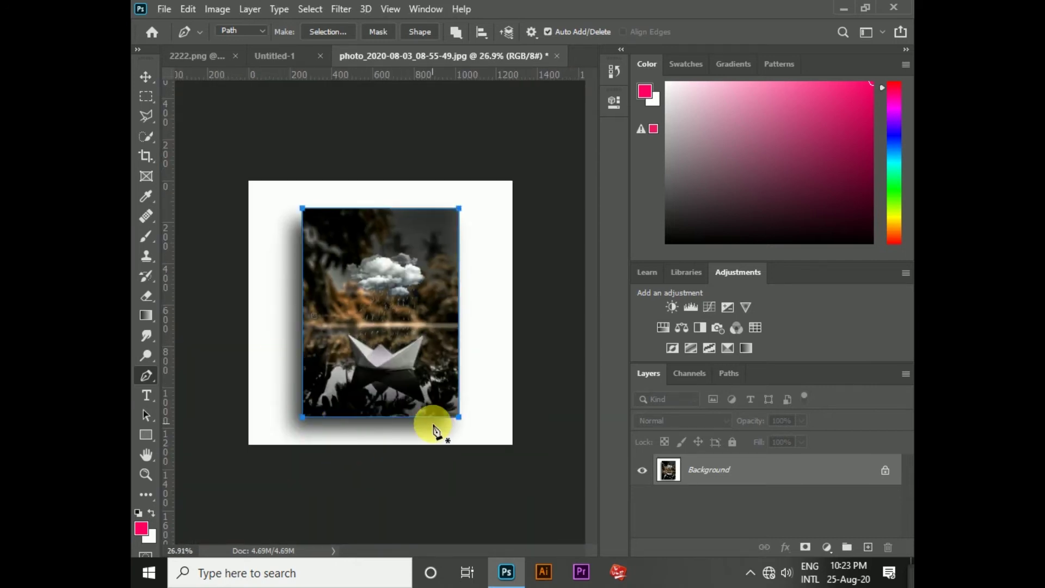
{"action": "scroll", "coordinate": [435, 433], "scroll_direction": "down", "scroll_amount": 1}
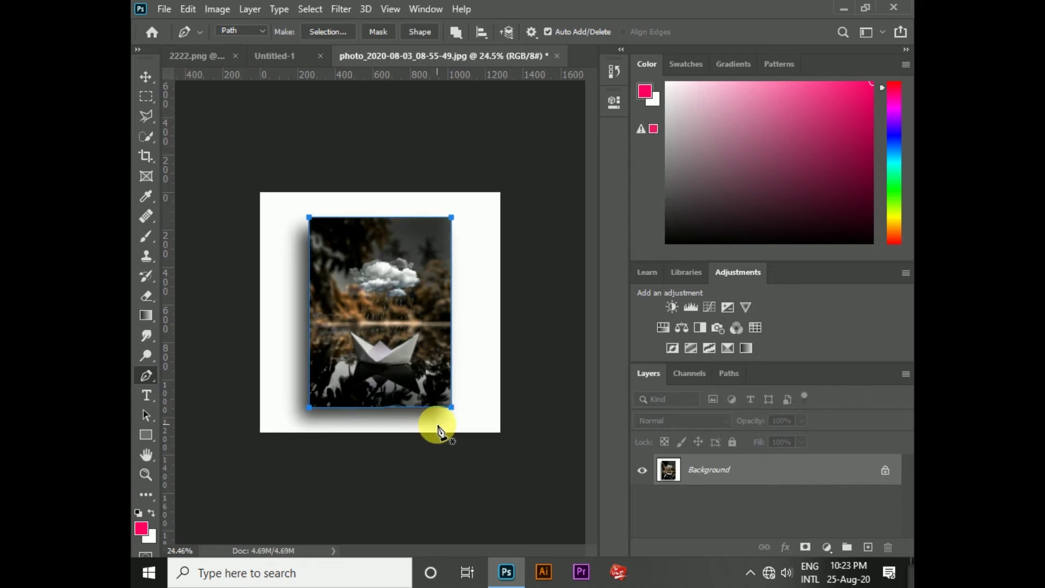
Add a new layer above the Background and set the foreground colour to #7a7a7a.
{"action": "left_click", "coordinate": [868, 546]}
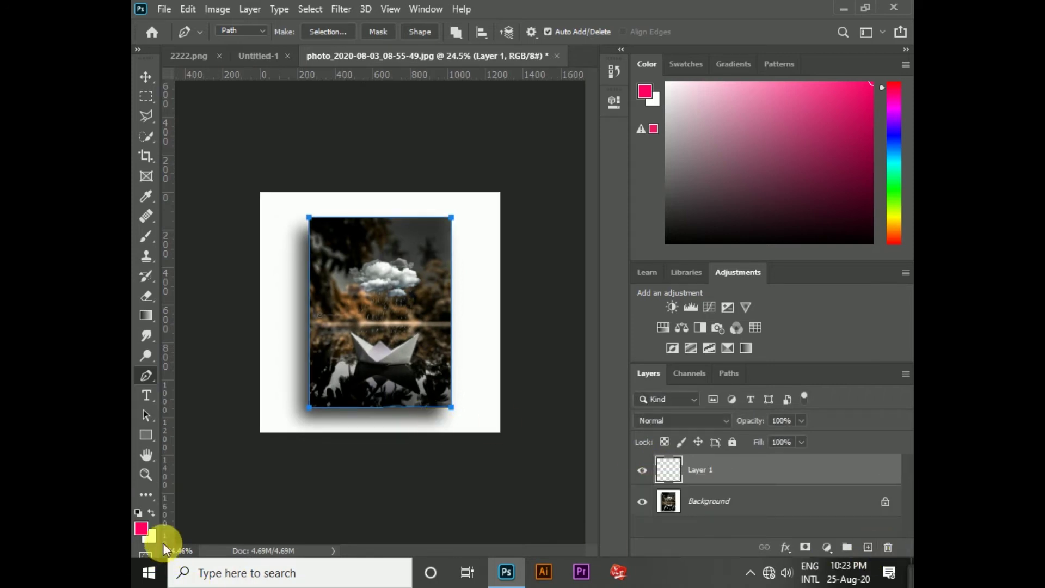
{"action": "left_click", "coordinate": [142, 532]}
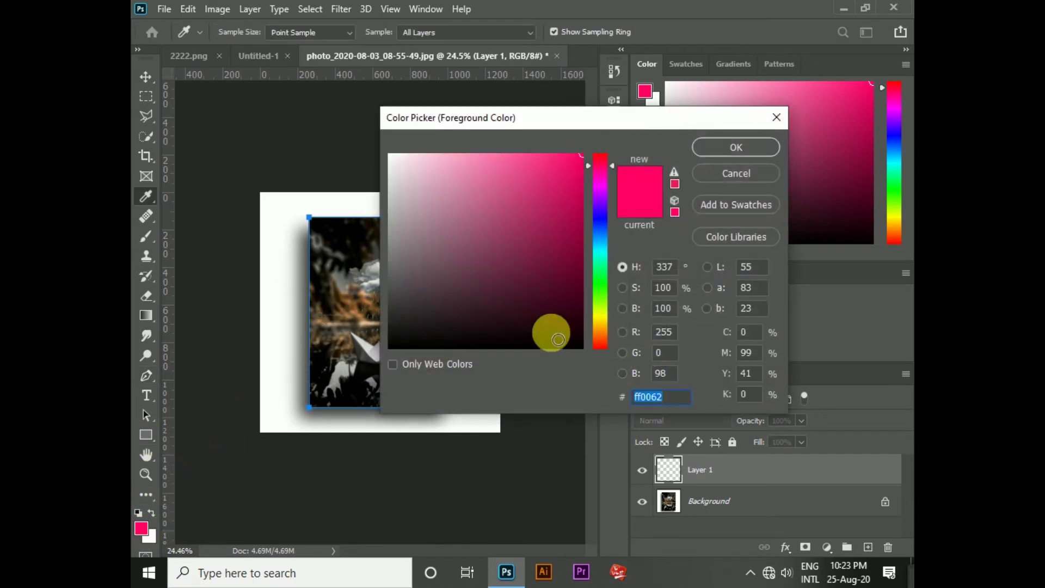
{"action": "type", "text": "7a"}
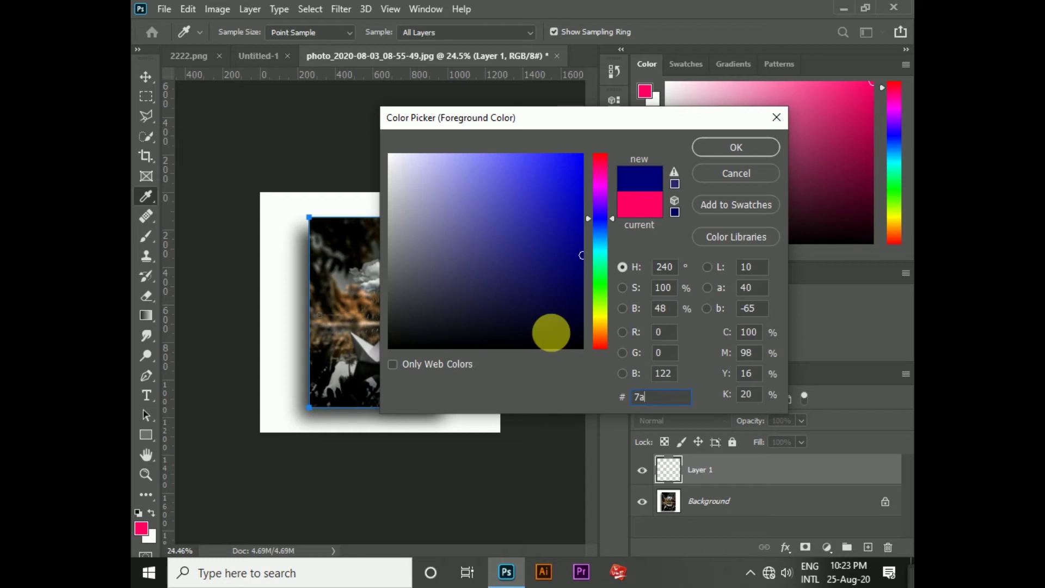
{"action": "type", "text": "7a7a7a"}
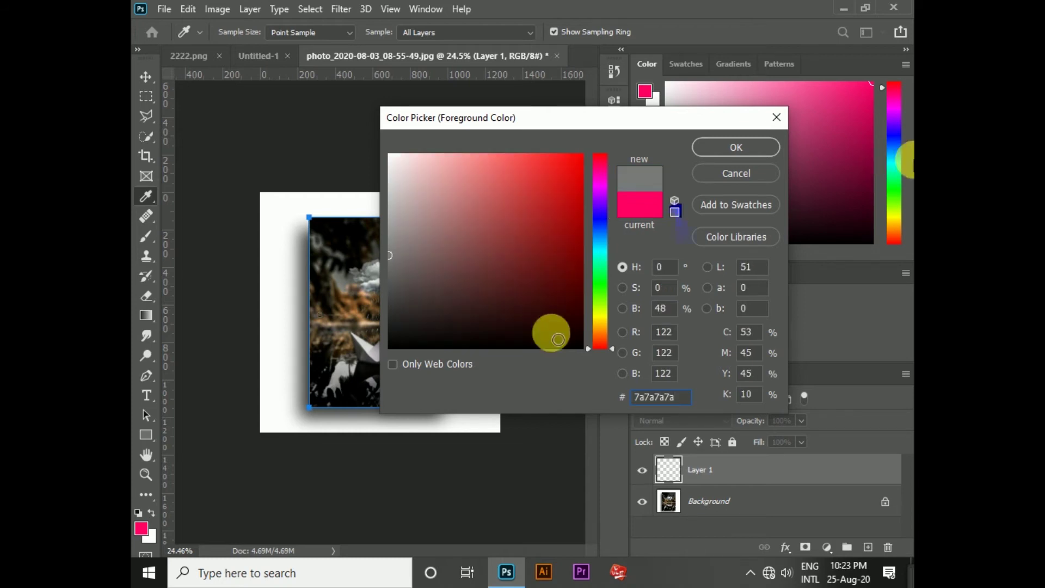
{"action": "left_click", "coordinate": [759, 145]}
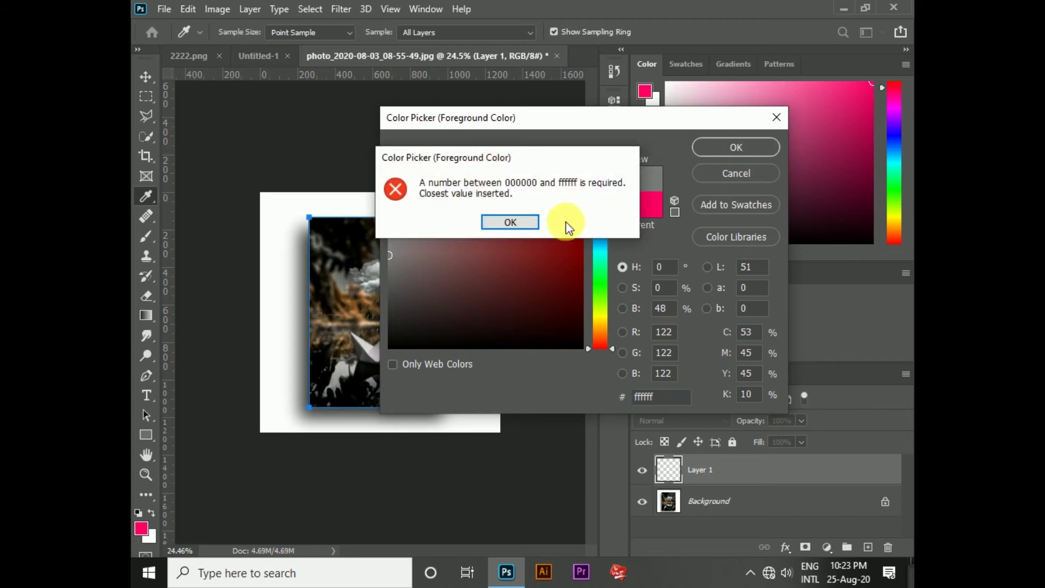
{"action": "left_click", "coordinate": [514, 222]}
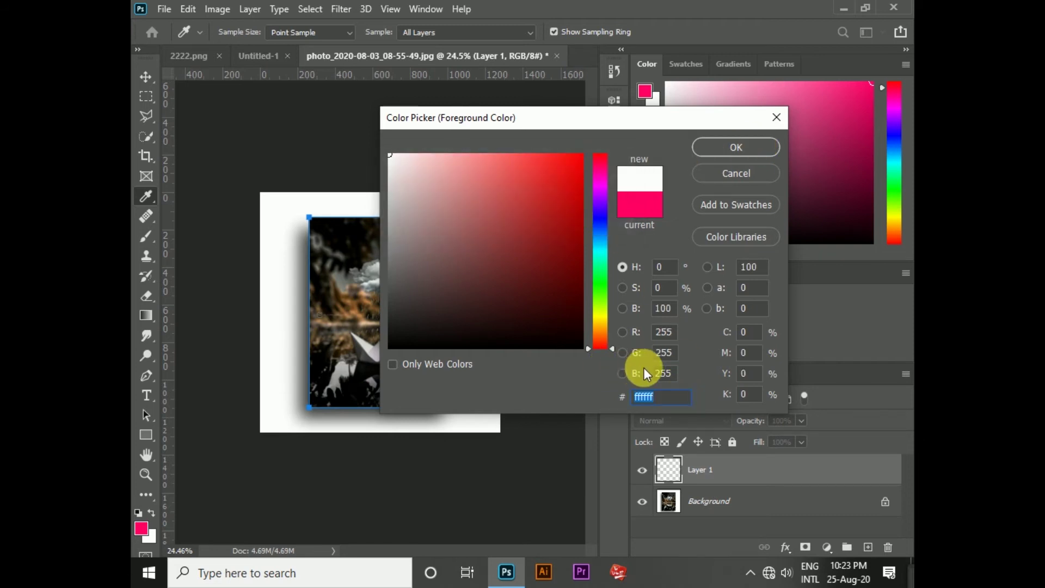
{"action": "type", "text": "7a7a7a"}
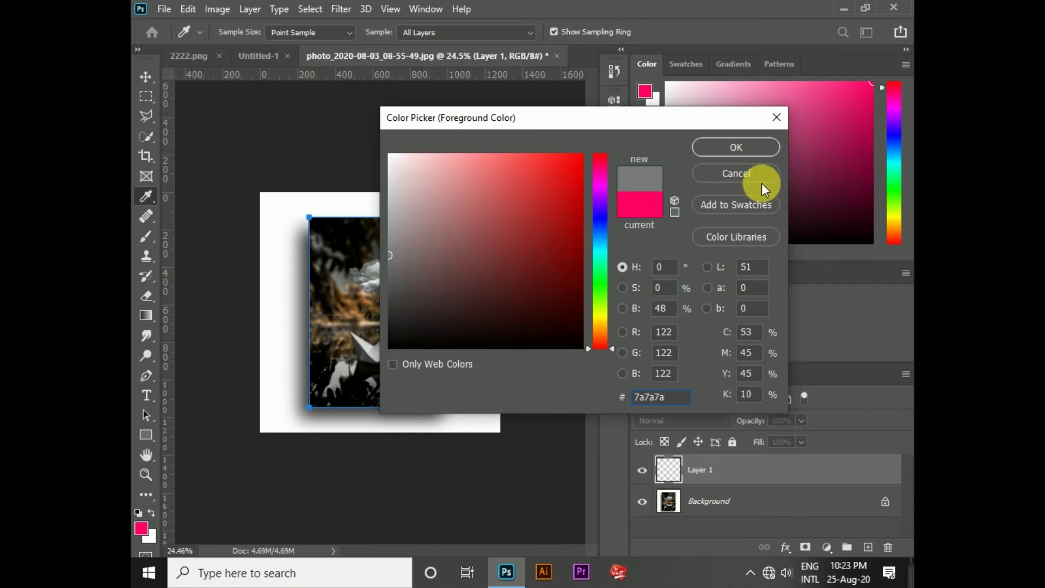
{"action": "left_click", "coordinate": [732, 147]}
{"action": "key", "text": "p"}
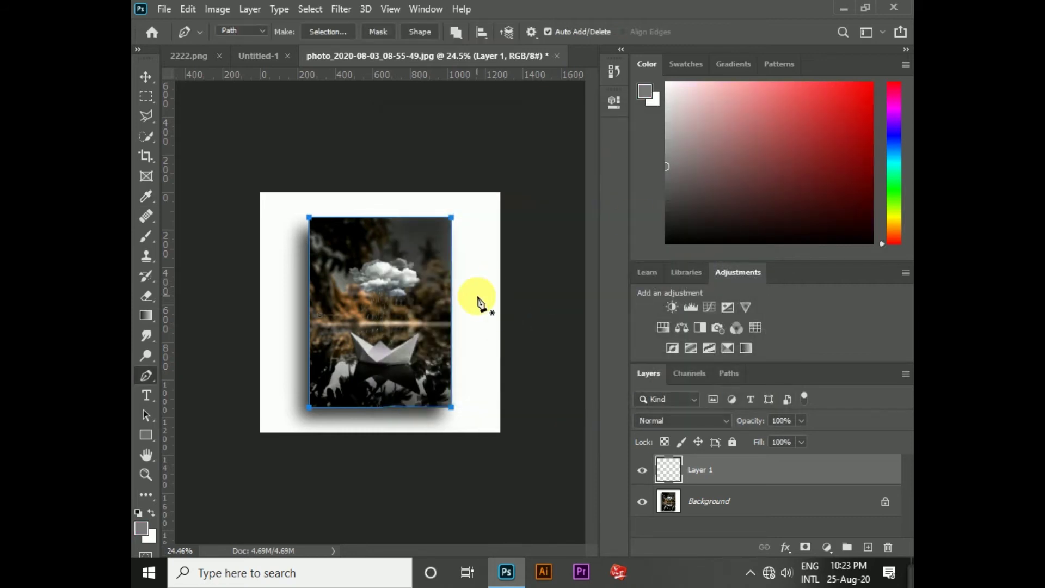
Convert the picture's path to a selection, fill it with the grey foreground colour on Layer 1, and deselect.
{"action": "key", "text": "ctrl+Return"}
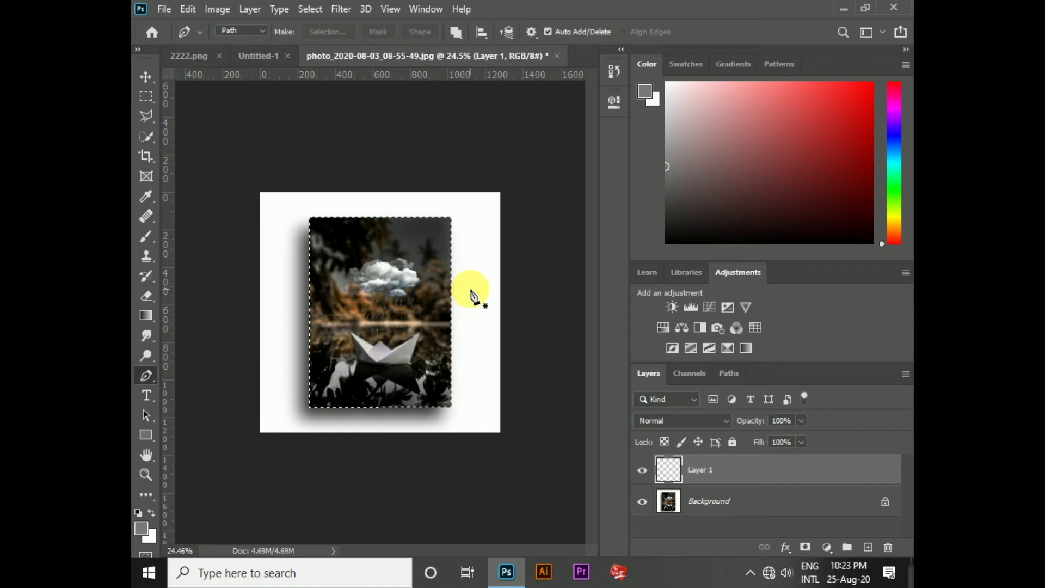
{"action": "key", "text": "ctrl+BackSpace"}
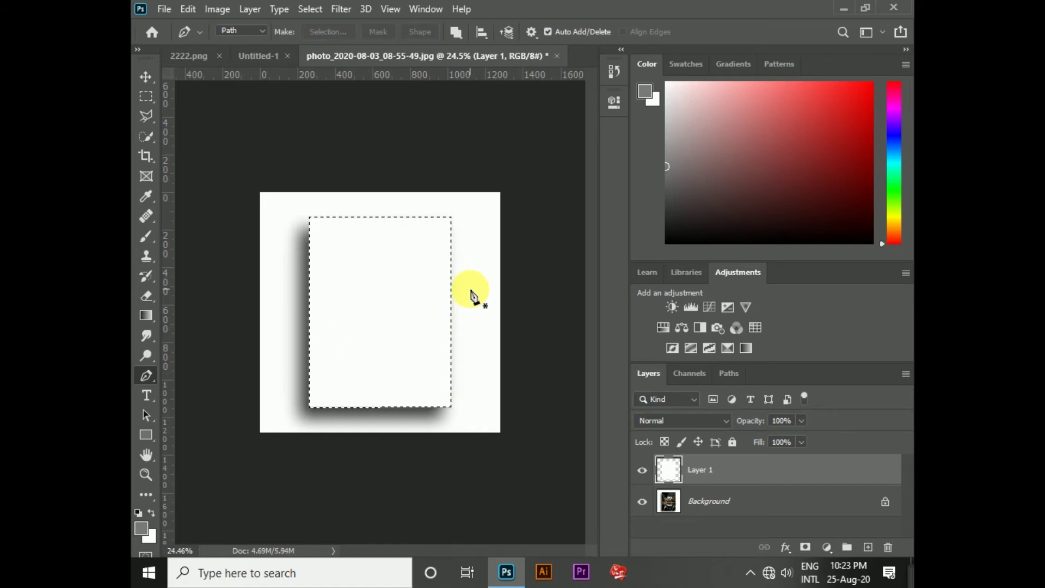
{"action": "key", "text": "alt+BackSpace"}
{"action": "key", "text": "ctrl+d"}
{"action": "scroll", "coordinate": [389, 397], "scroll_direction": "up", "scroll_amount": 1}
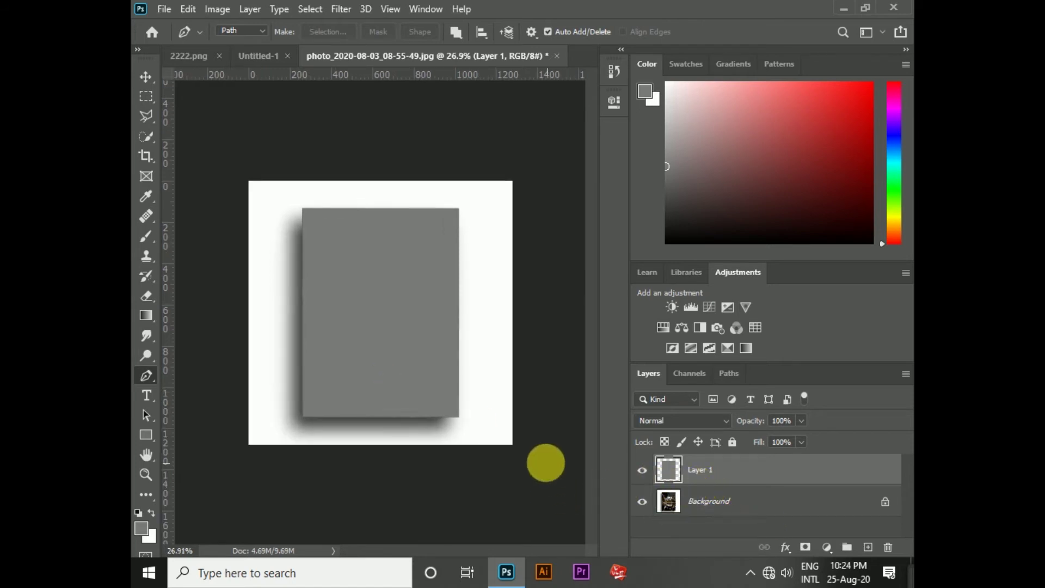
Load the grey rectangle on Layer 1 as a selection and copy the entire handprint artwork from Untitled-1.
{"action": "left_click", "coordinate": [677, 473], "text": "ctrl"}
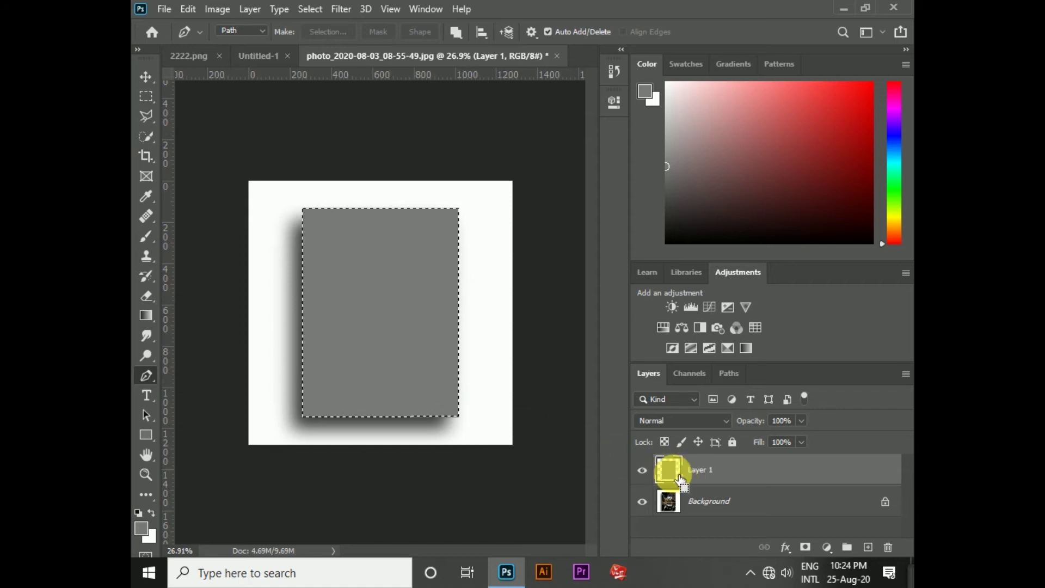
{"action": "left_click", "coordinate": [269, 58]}
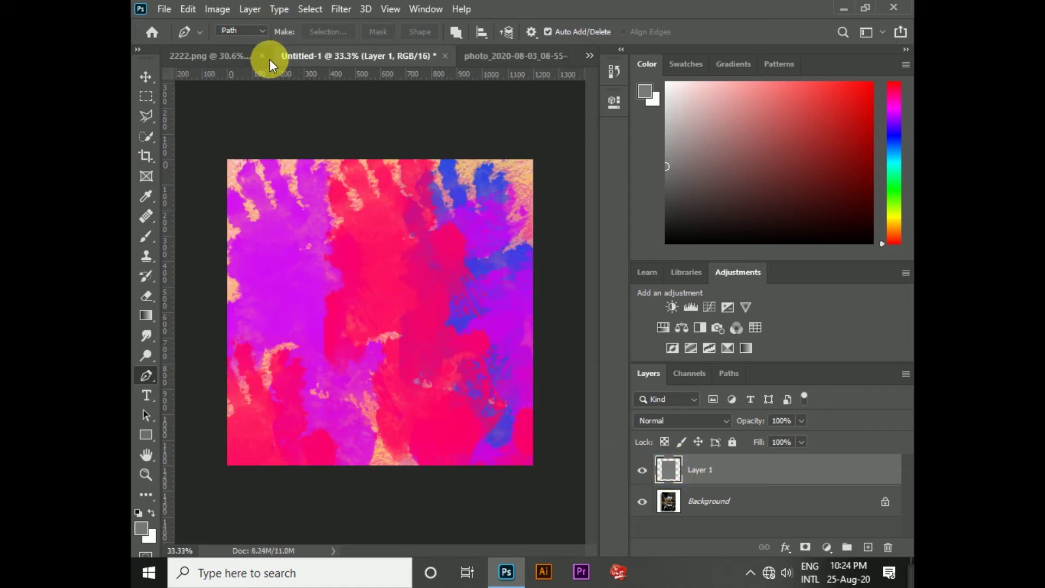
{"action": "key", "text": "ctrl+a"}
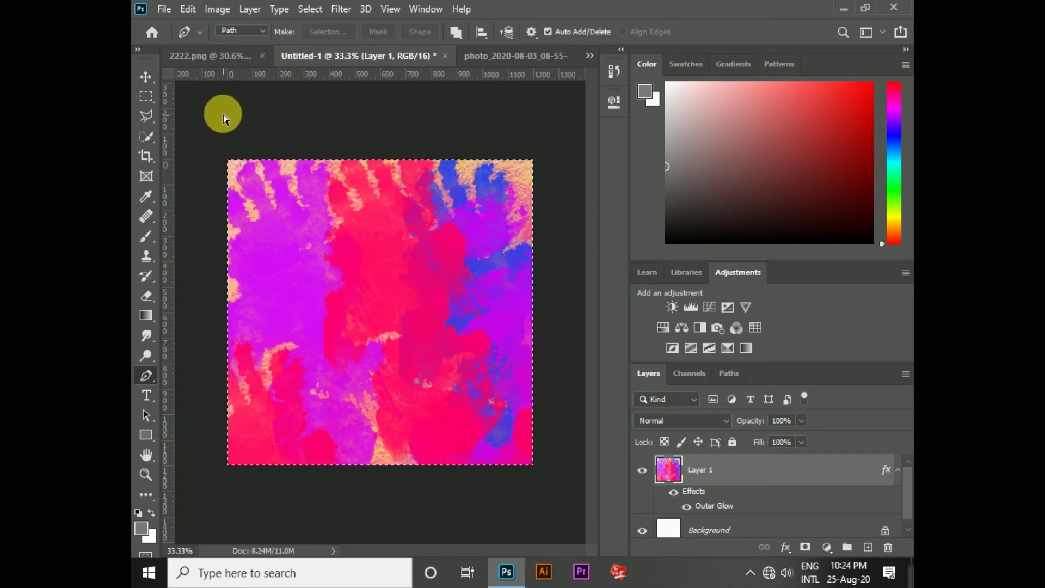
{"action": "left_click", "coordinate": [204, 55]}
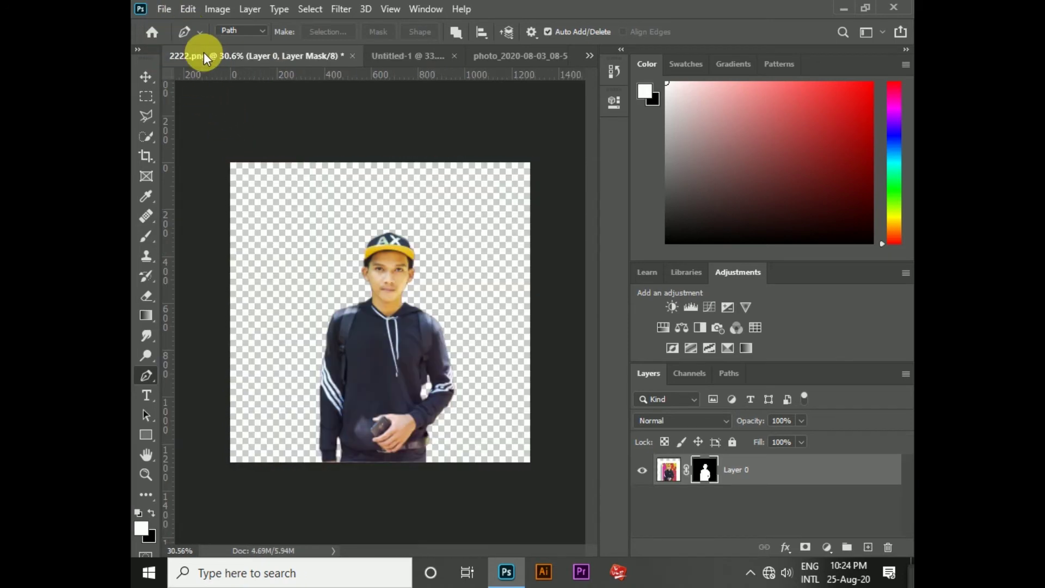
{"action": "left_click", "coordinate": [408, 54]}
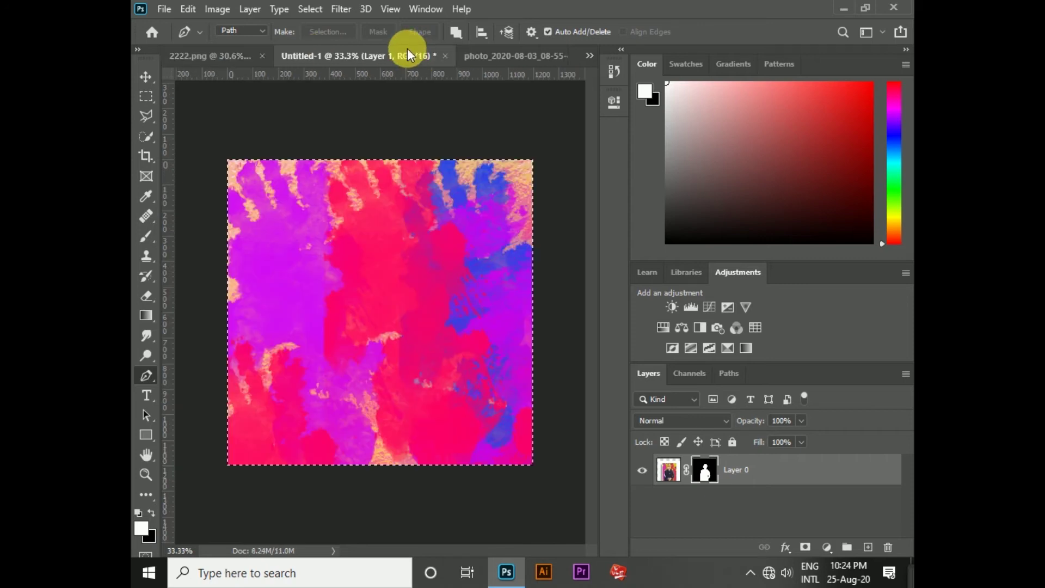
Paste the handprint artwork into the grey rectangle's selection in photo_2020-08-03_08-55-49.jpg using Paste Into.
{"action": "left_click", "coordinate": [501, 56]}
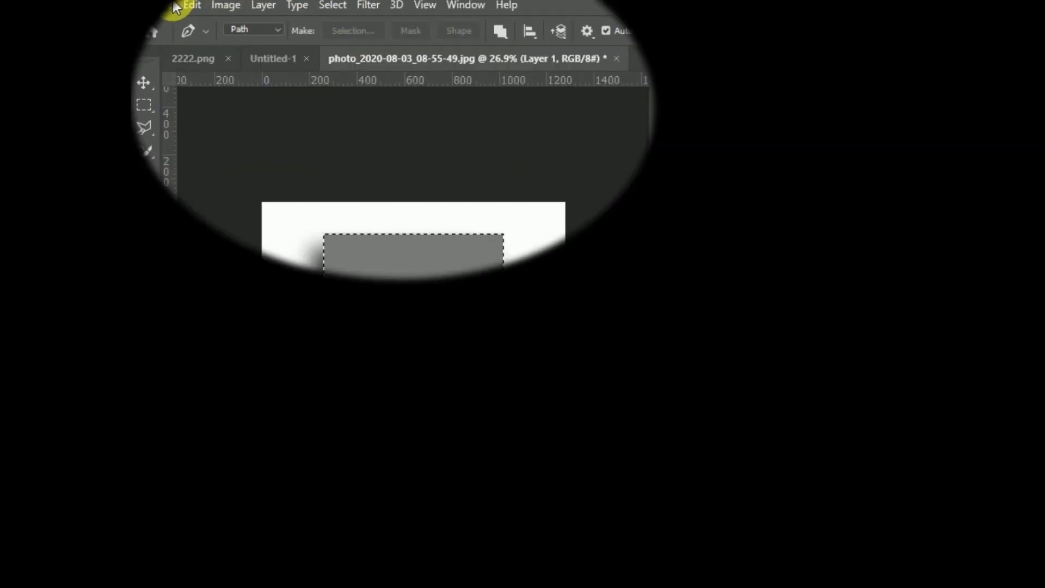
{"action": "left_click", "coordinate": [188, 8]}
{"action": "mouse_move", "coordinate": [271, 172]}
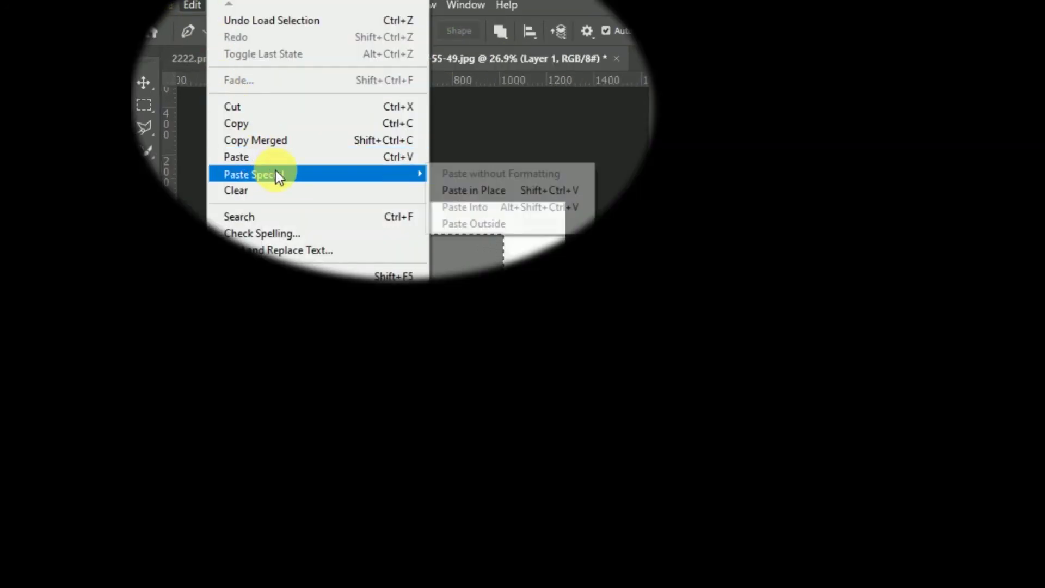
{"action": "left_click", "coordinate": [543, 212]}
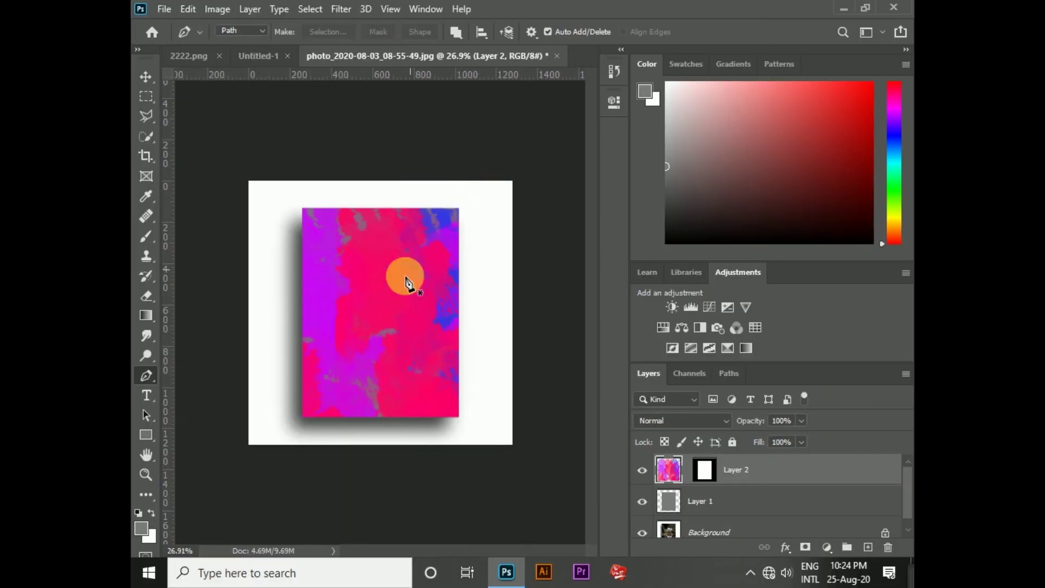
Scale the pasted handprint artwork to about 63.67% width and 84.75% height so it fits the grey rectangle.
{"action": "key", "text": "ctrl+minus"}
{"action": "key", "text": "ctrl+minus"}
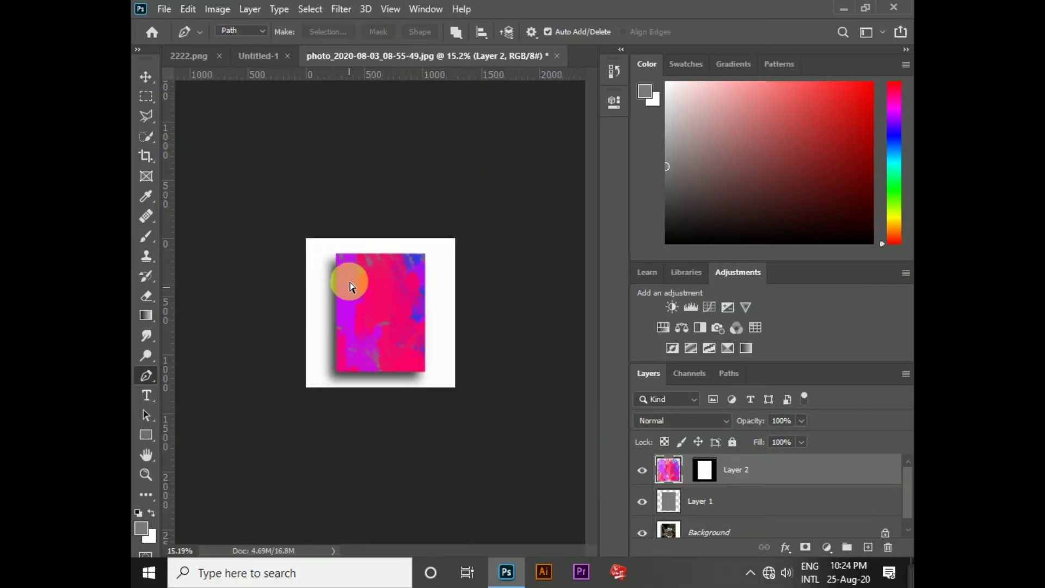
{"action": "key", "text": "ctrl+t"}
{"action": "key", "text": "ctrl+plus"}
{"action": "key", "text": "ctrl+plus"}
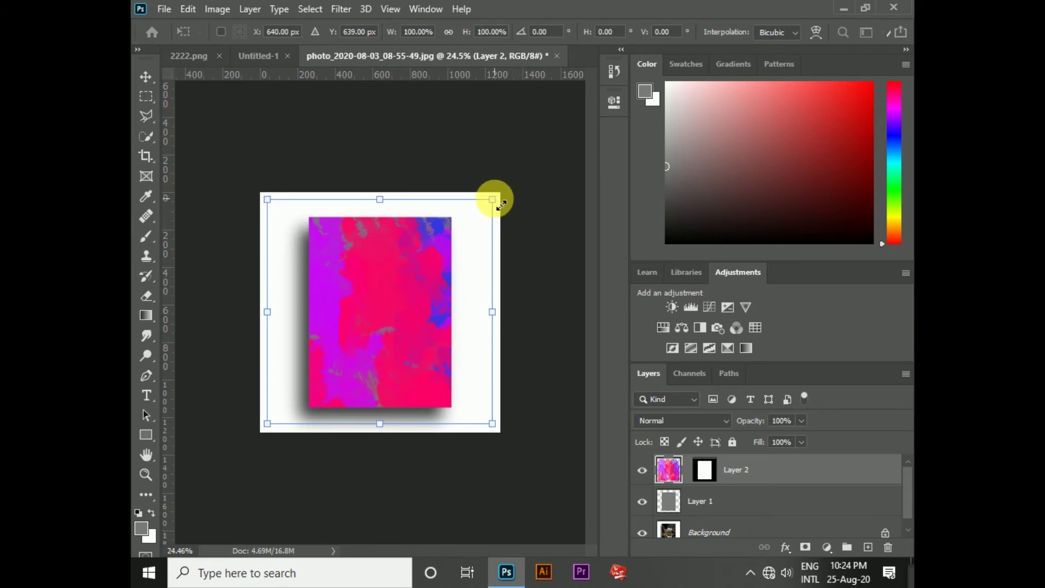
{"action": "left_click_drag", "start_coordinate": [493, 199], "coordinate": [405, 291]}
{"action": "left_click_drag", "start_coordinate": [369, 325], "coordinate": [383, 216]}
{"action": "left_click_drag", "start_coordinate": [379, 366], "coordinate": [386, 406]}
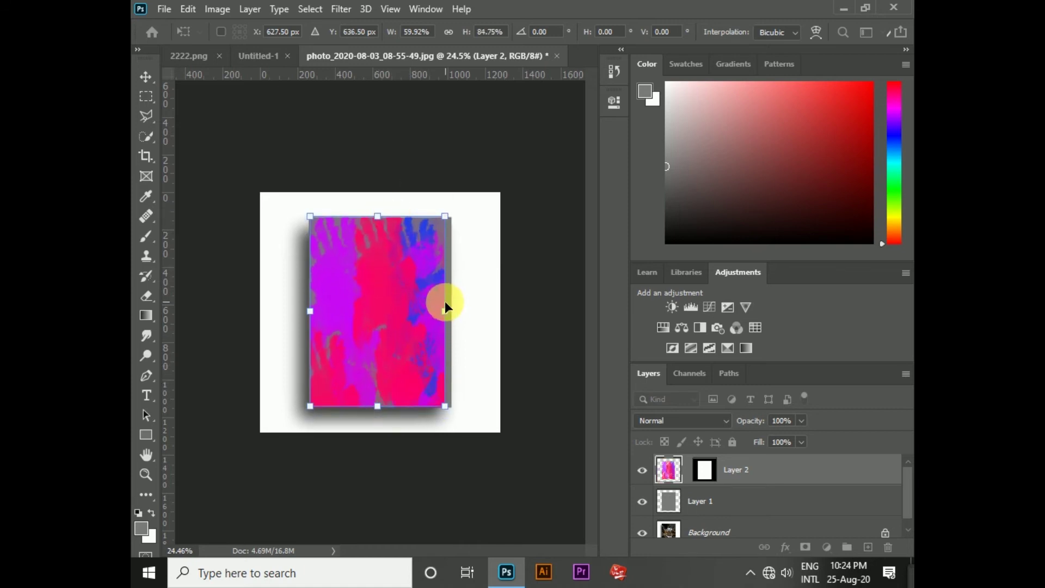
{"action": "mouse_move", "coordinate": [445, 311]}
{"action": "left_mouse_down"}
{"action": "mouse_move", "coordinate": [460, 319]}
{"action": "mouse_move", "coordinate": [457, 305]}
{"action": "left_mouse_up"}
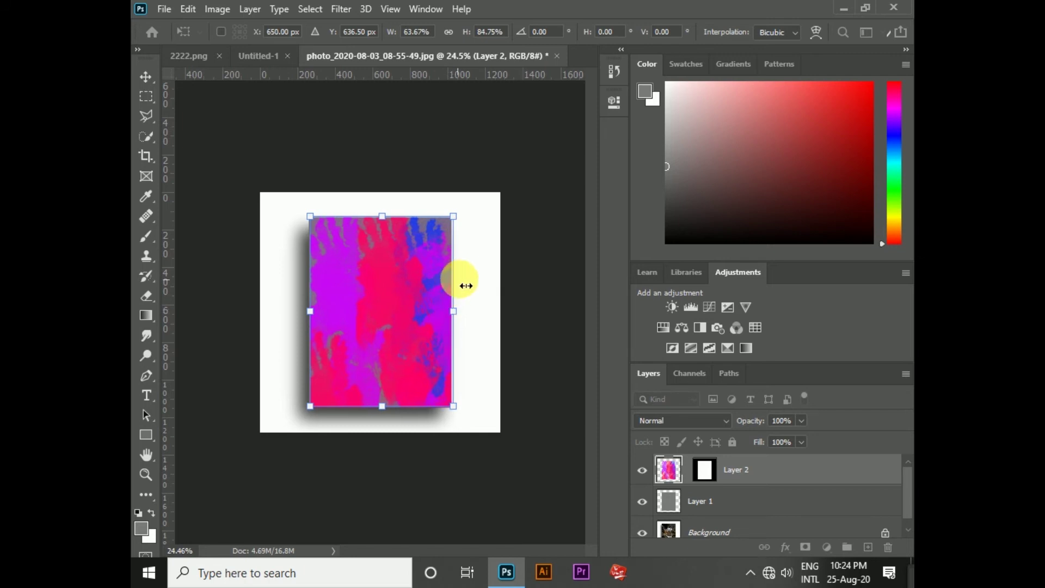
{"action": "key", "text": "p"}
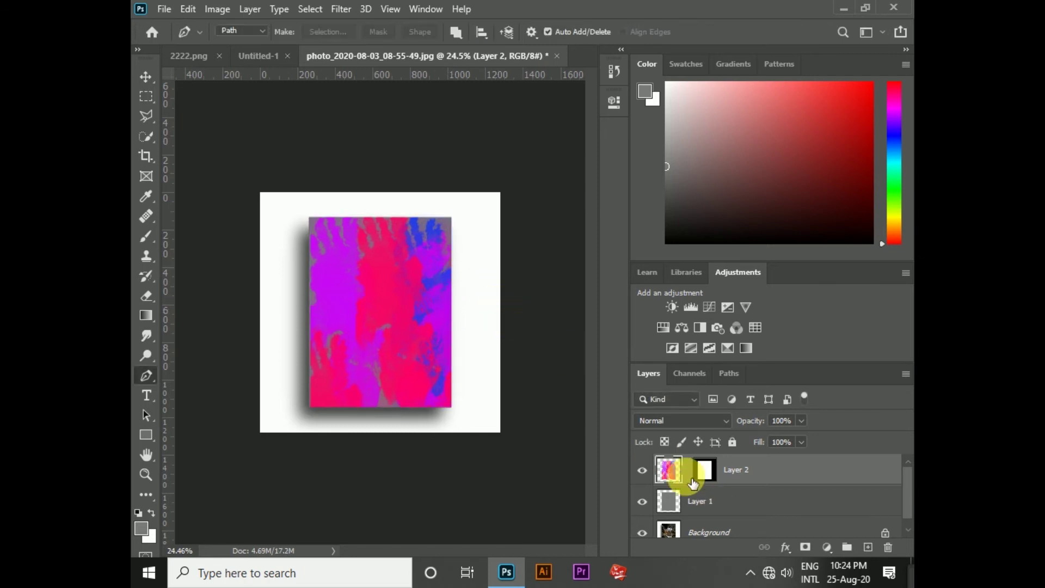
Add an Outer Glow with a solid-colour fill to the handprint artwork on Layer 2.
{"action": "double_click", "coordinate": [670, 468]}
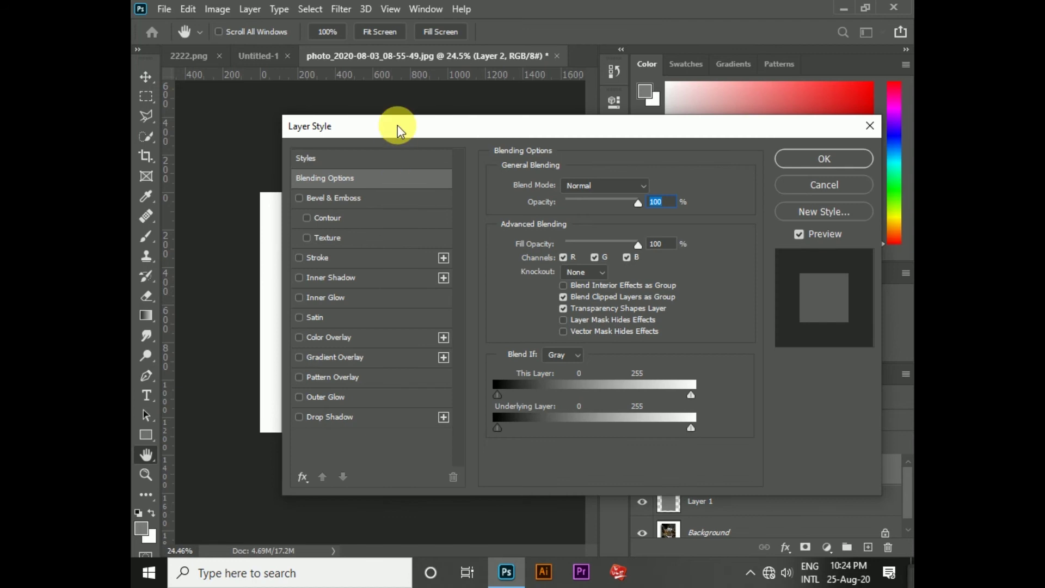
{"action": "left_click_drag", "start_coordinate": [408, 129], "coordinate": [651, 122]}
{"action": "left_click", "coordinate": [560, 390]}
{"action": "left_click_drag", "start_coordinate": [740, 121], "coordinate": [703, 102]}
{"action": "left_click", "coordinate": [696, 206]}
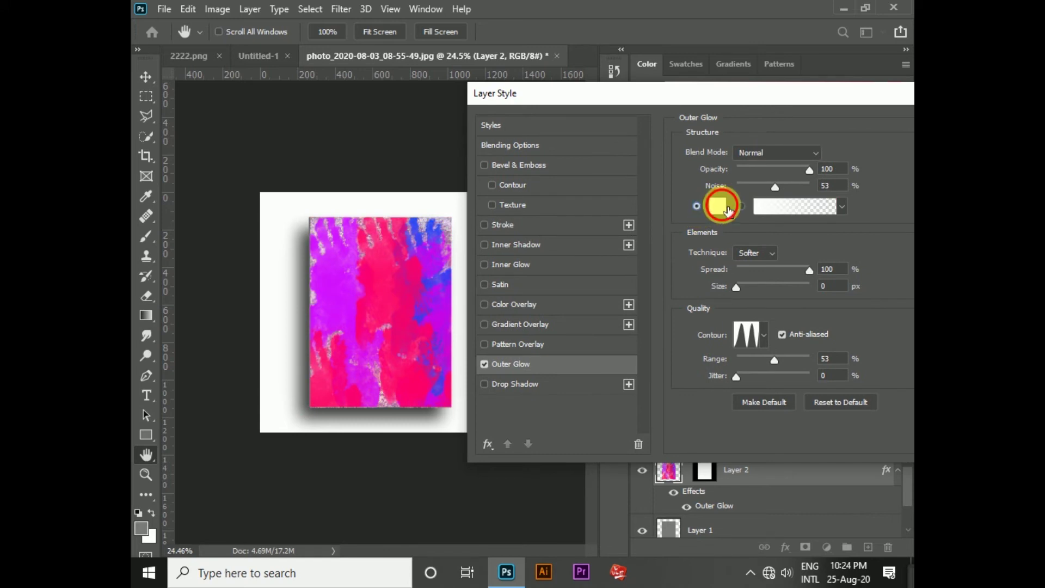
Set the Outer Glow colour to yellow f6ff00 and its noise to 25%, and apply the layer style.
{"action": "left_click", "coordinate": [718, 206]}
{"action": "left_click", "coordinate": [605, 314]}
{"action": "left_click", "coordinate": [582, 155]}
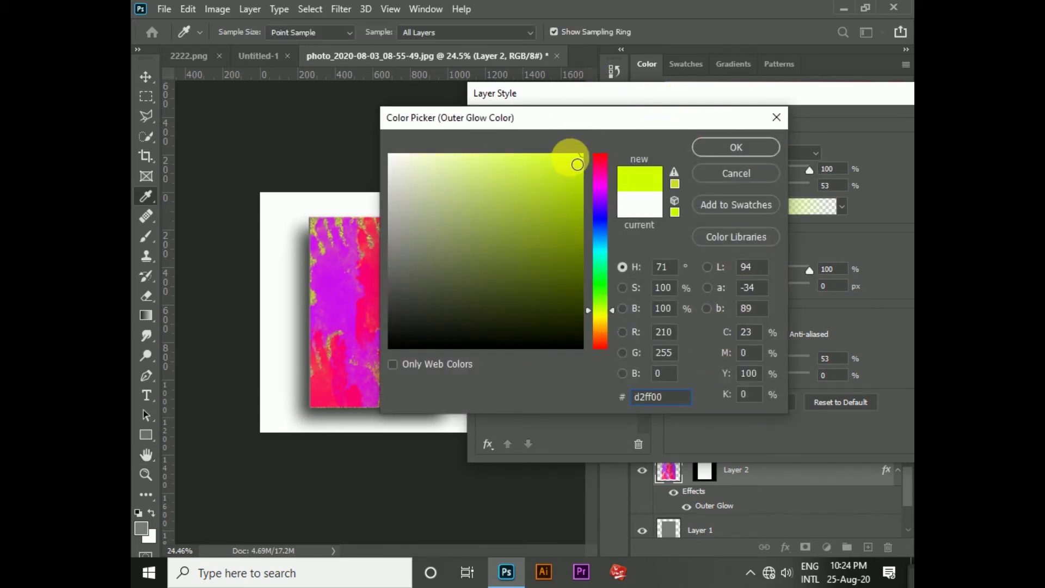
{"action": "left_click", "coordinate": [598, 314]}
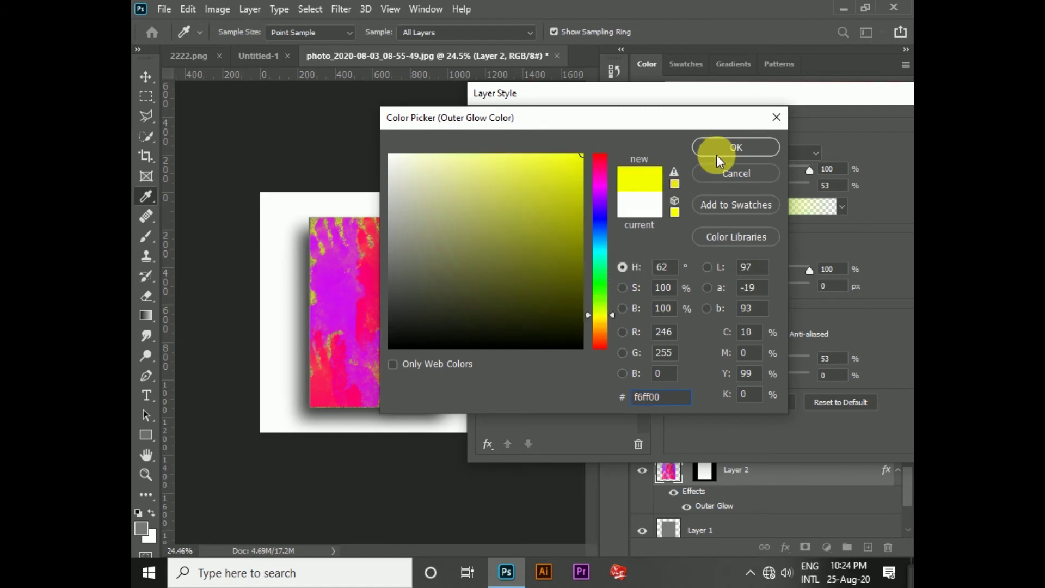
{"action": "left_click", "coordinate": [716, 153]}
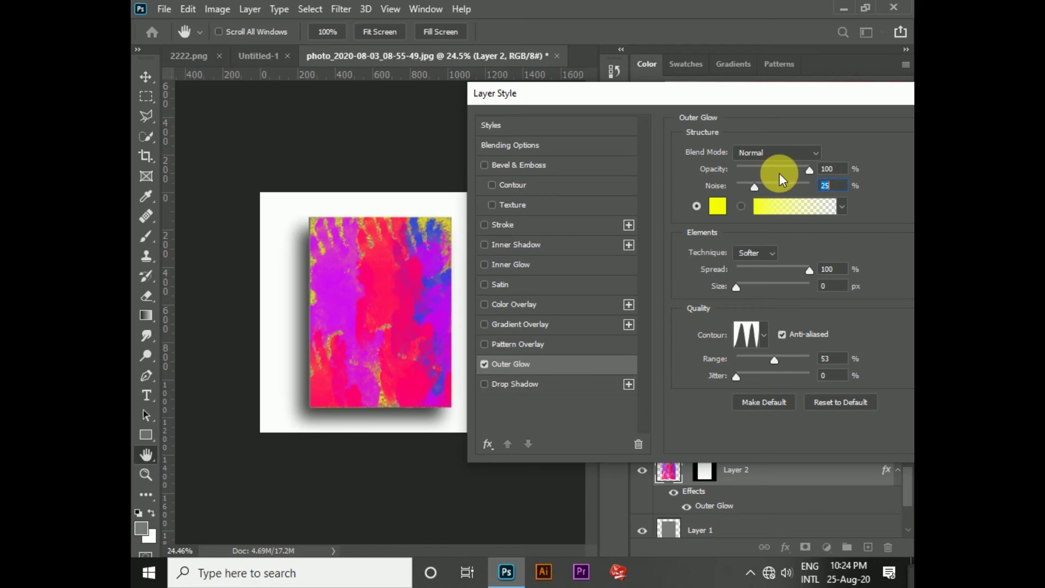
{"action": "left_click_drag", "start_coordinate": [732, 101], "coordinate": [615, 116]}
{"action": "left_click", "coordinate": [874, 139]}
{"action": "key", "text": "p"}
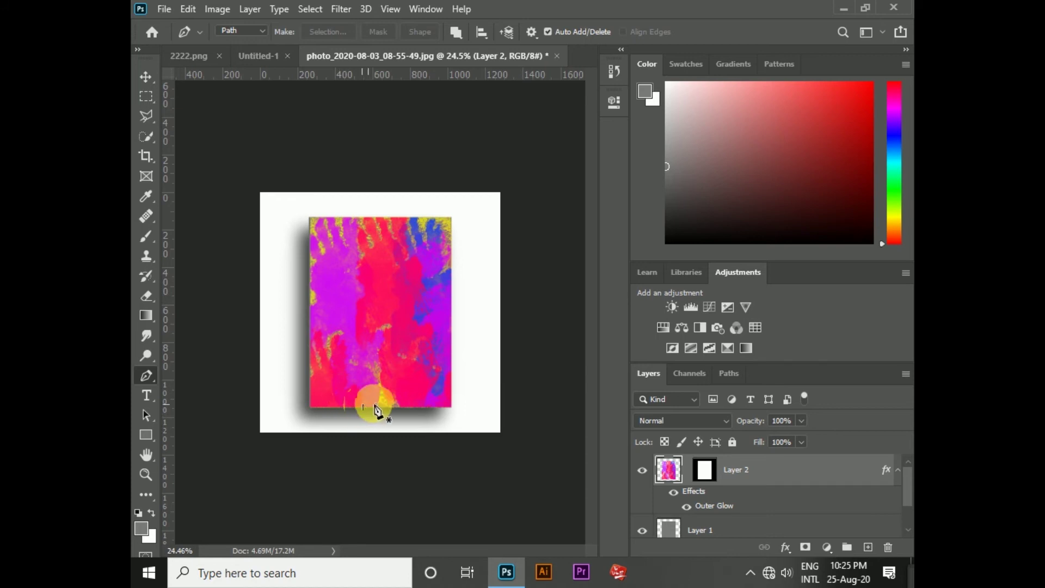
Add a gradient-filled Stroke to the grey rectangle on Layer 1, sized 16 px and positioned Outside.
{"action": "scroll", "coordinate": [746, 517], "scroll_direction": "down", "scroll_amount": 2}
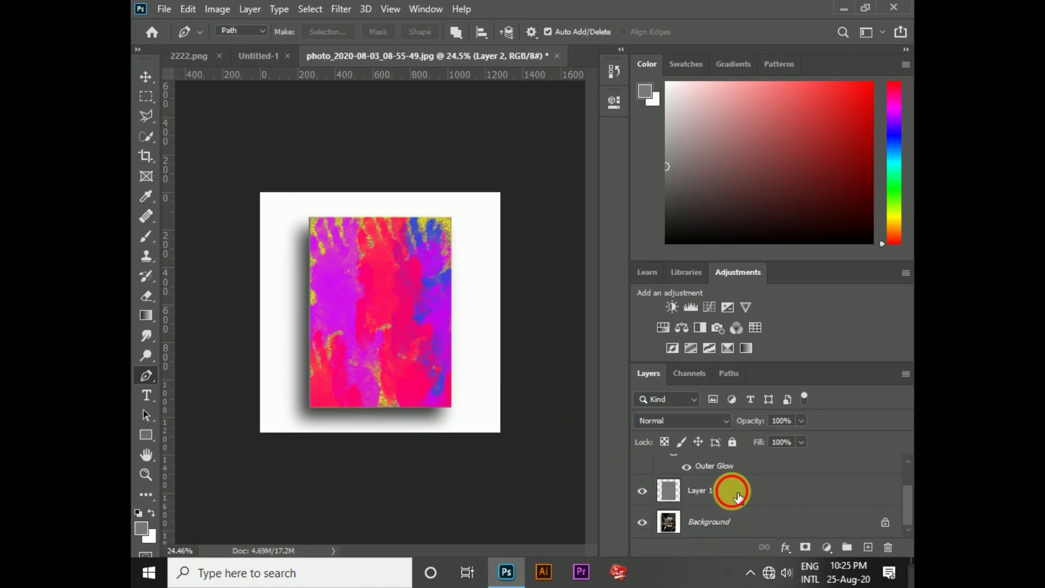
{"action": "double_click", "coordinate": [738, 492]}
{"action": "left_click_drag", "start_coordinate": [521, 111], "coordinate": [599, 112]}
{"action": "left_click", "coordinate": [435, 244]}
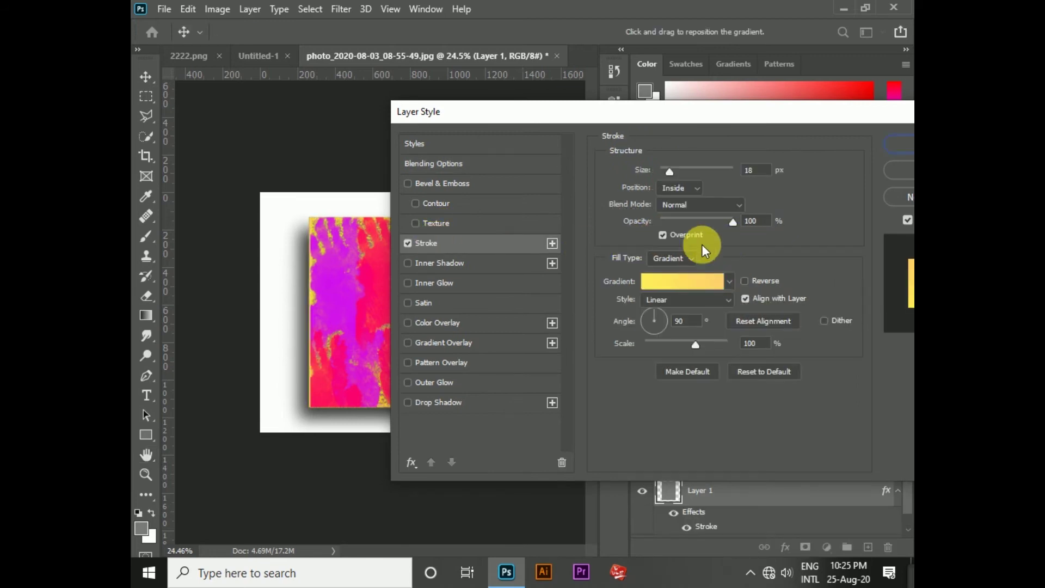
{"action": "left_click_drag", "start_coordinate": [667, 173], "coordinate": [661, 177]}
{"action": "left_click", "coordinate": [675, 187]}
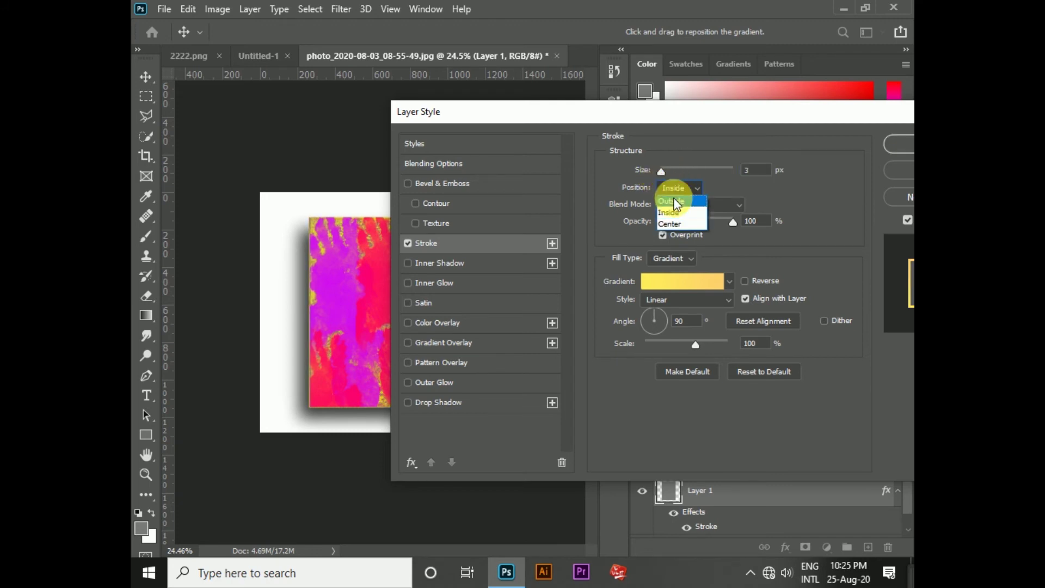
{"action": "left_click", "coordinate": [675, 202]}
{"action": "left_click_drag", "start_coordinate": [659, 169], "coordinate": [671, 173]}
{"action": "mouse_move", "coordinate": [650, 109]}
{"action": "left_mouse_down"}
{"action": "mouse_move", "coordinate": [852, 266]}
{"action": "mouse_move", "coordinate": [778, 243]}
{"action": "mouse_move", "coordinate": [695, 181]}
{"action": "left_mouse_up"}
{"action": "left_click", "coordinate": [705, 233]}
{"action": "left_click_drag", "start_coordinate": [705, 233], "coordinate": [706, 234]}
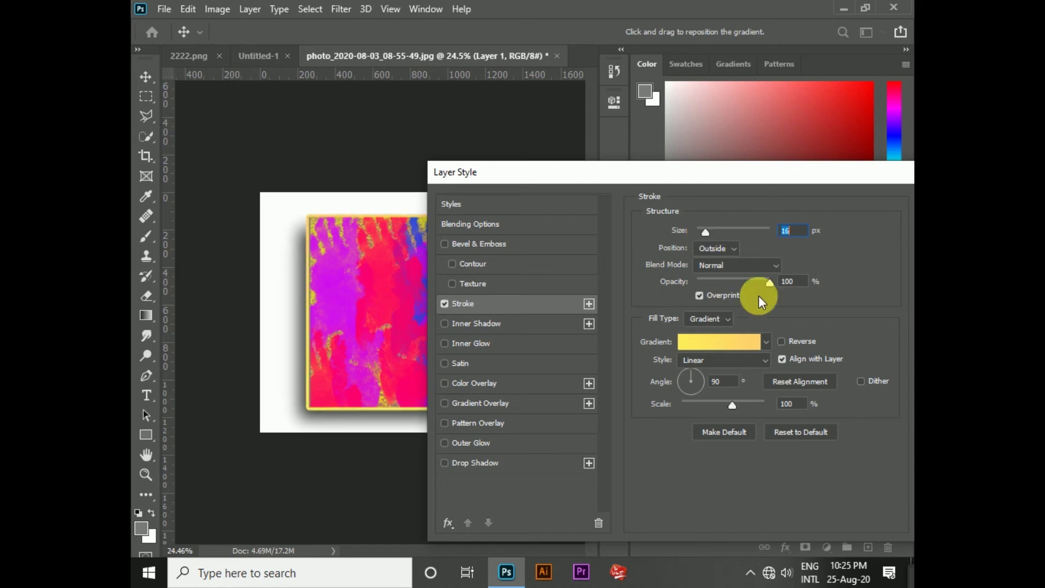
Change the stroke's gradient to the grey-to-transparent preset in the Basics group and apply the layer style.
{"action": "left_click", "coordinate": [766, 341]}
{"action": "scroll", "coordinate": [667, 397], "scroll_direction": "down", "scroll_amount": 5}
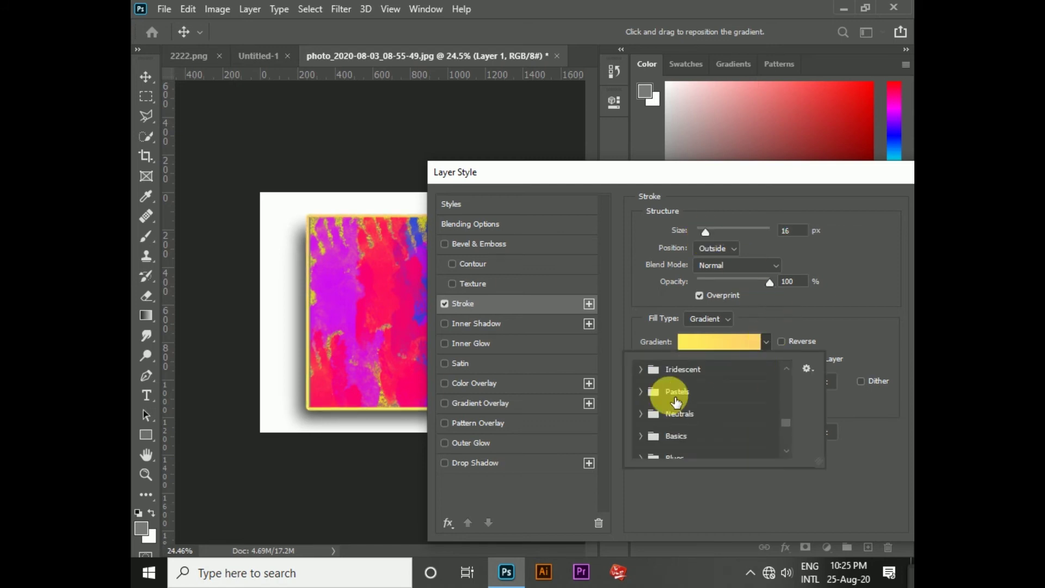
{"action": "scroll", "coordinate": [787, 403], "scroll_direction": "up", "scroll_amount": 3}
{"action": "scroll", "coordinate": [729, 396], "scroll_direction": "up", "scroll_amount": 5}
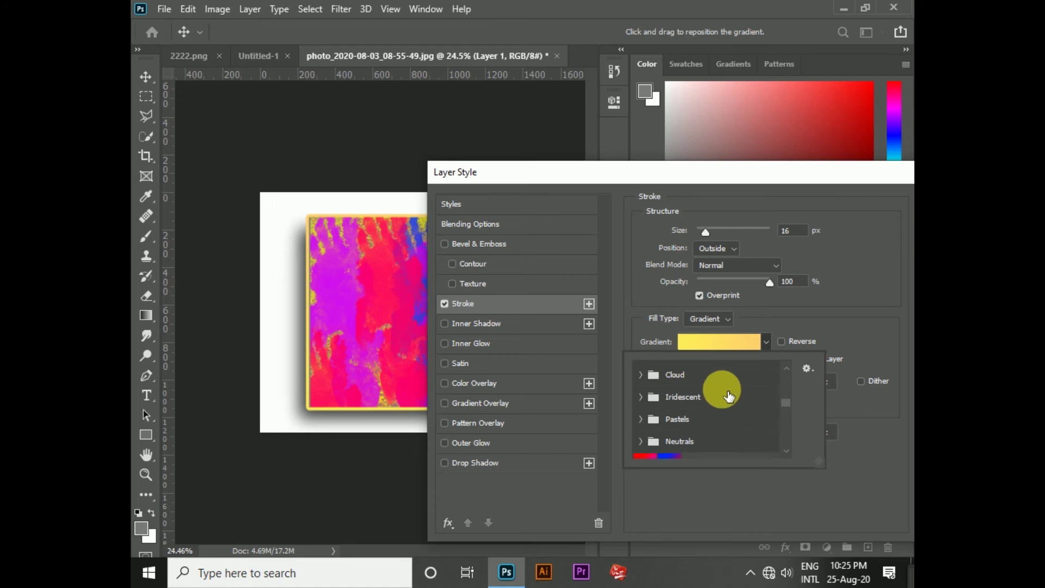
{"action": "left_click_drag", "start_coordinate": [784, 401], "coordinate": [781, 373]}
{"action": "left_click", "coordinate": [710, 395]}
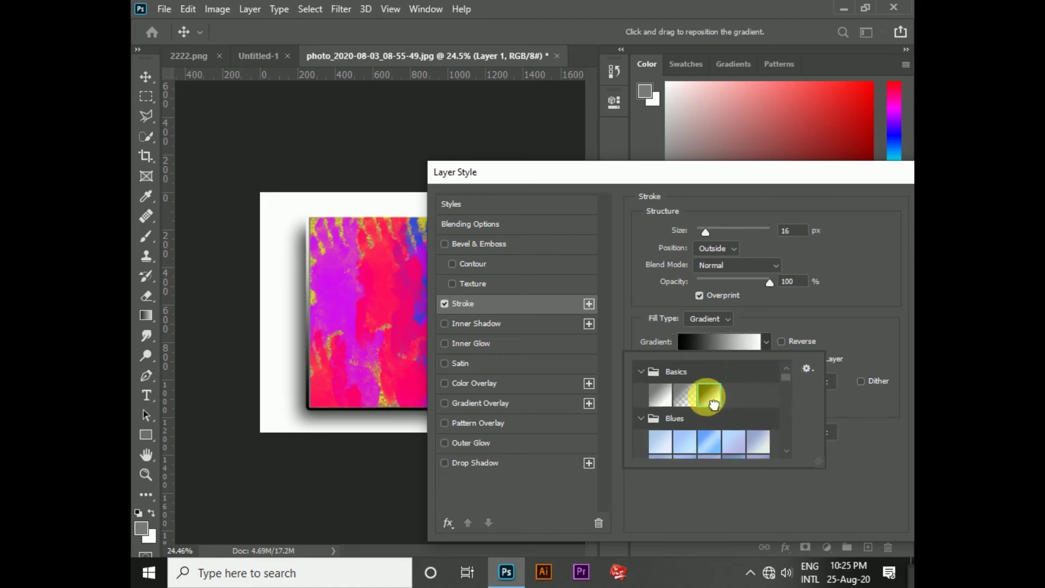
{"action": "left_click", "coordinate": [687, 403]}
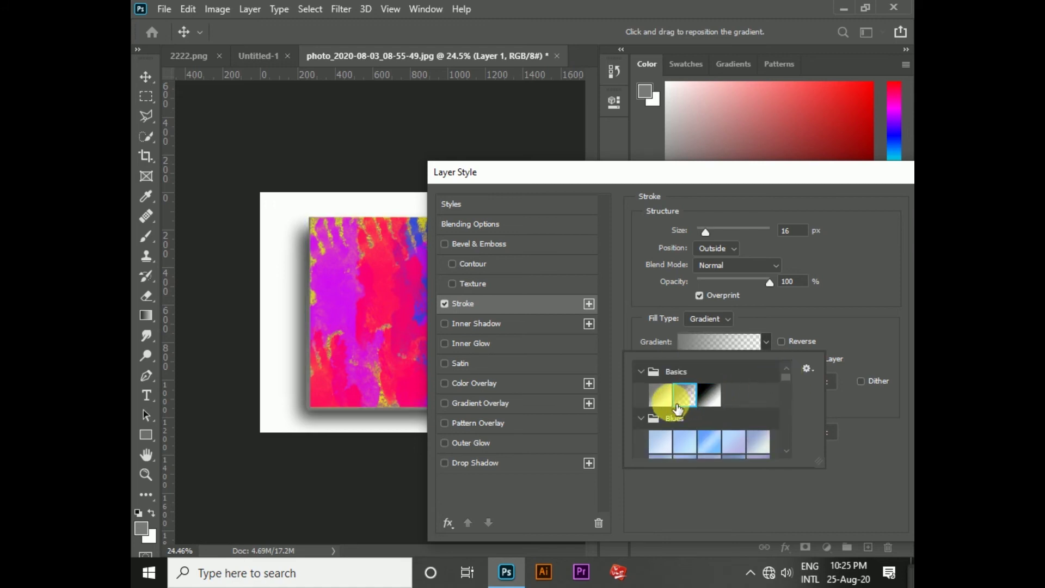
{"action": "left_click", "coordinate": [640, 168]}
{"action": "left_click_drag", "start_coordinate": [640, 168], "coordinate": [681, 174]}
{"action": "left_click_drag", "start_coordinate": [808, 180], "coordinate": [652, 155]}
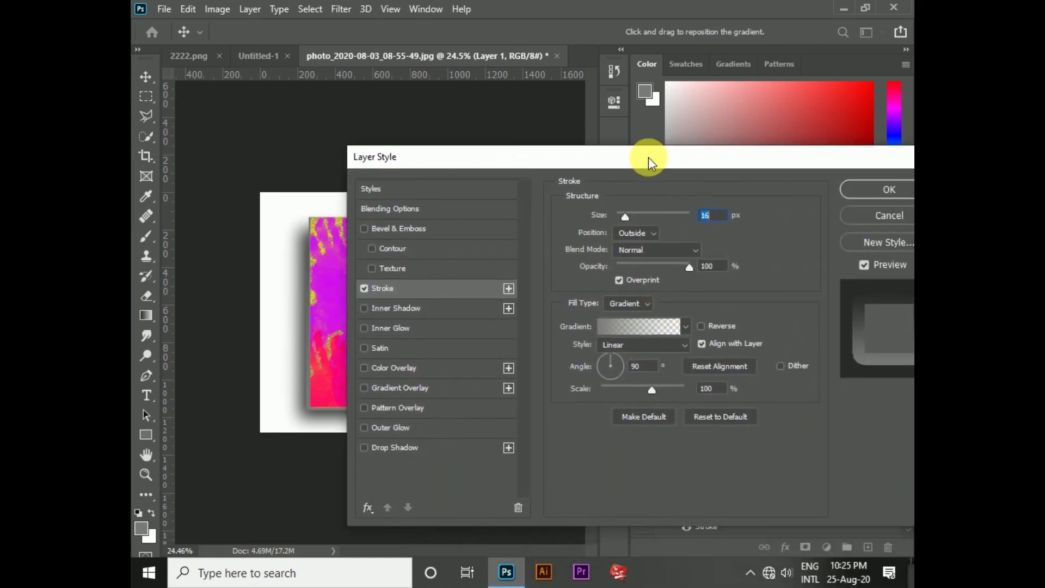
{"action": "key", "text": "p"}
{"action": "left_click", "coordinate": [869, 192]}
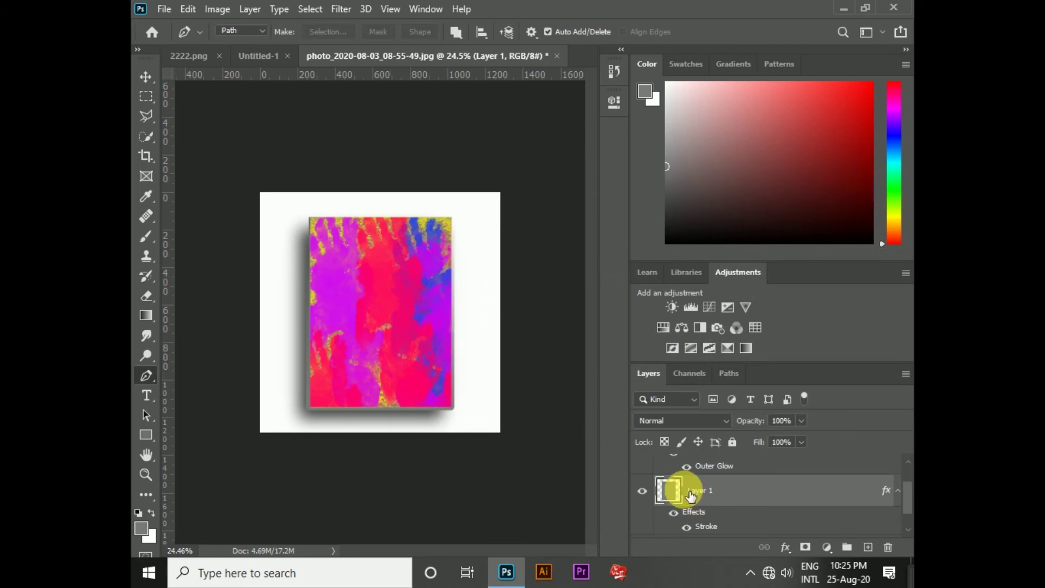
Close the Untitled-1 handprint document without saving it.
{"action": "scroll", "coordinate": [380, 344], "scroll_direction": "up", "scroll_amount": 2}
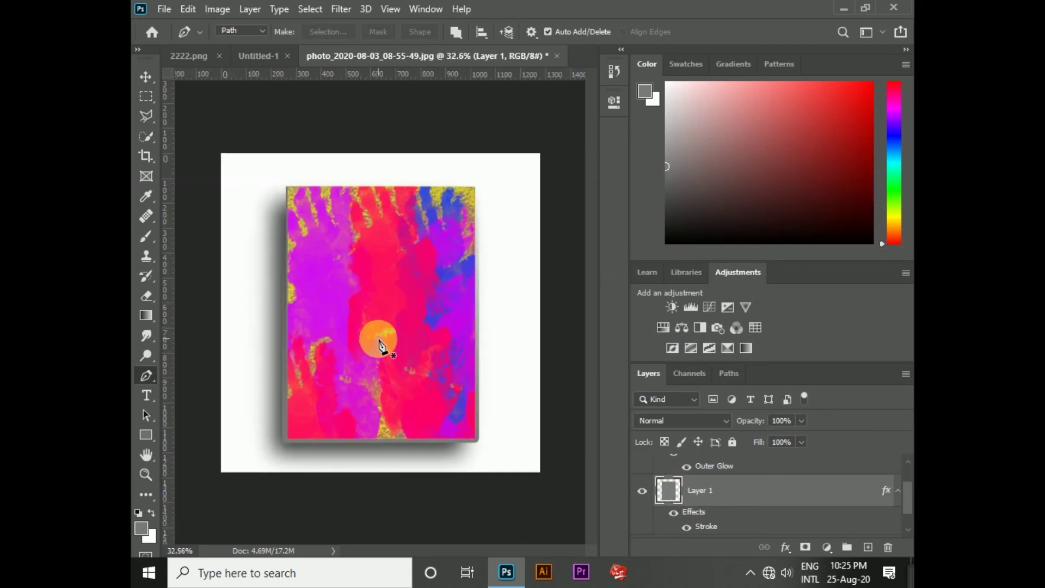
{"action": "left_click", "coordinate": [262, 58]}
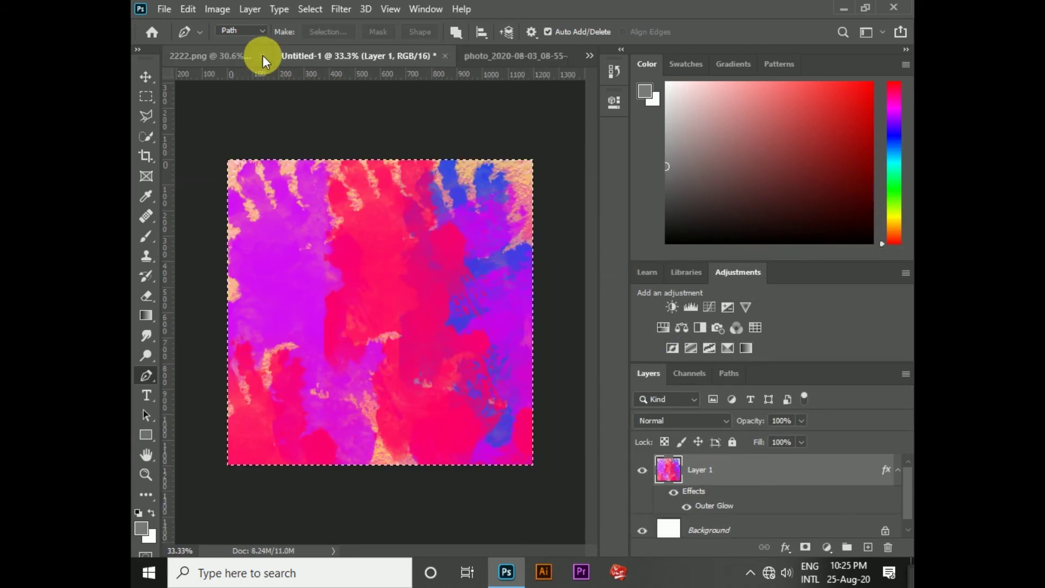
{"action": "left_click", "coordinate": [446, 56]}
{"action": "left_click", "coordinate": [492, 223]}
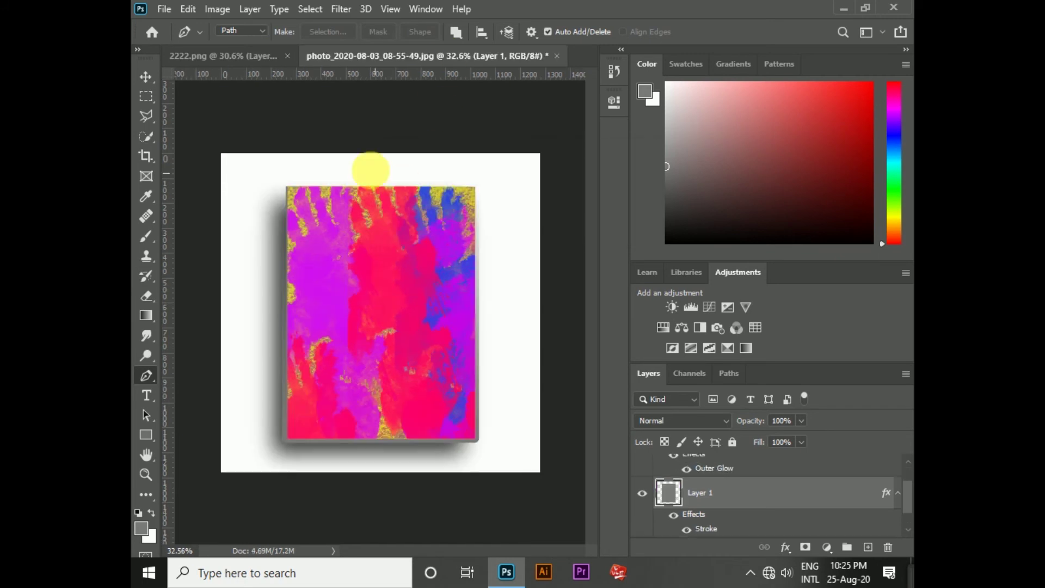
Copy the entire masked layer of the man in 2222.png and return to photo_2020-08-03_08-55-49.jpg.
{"action": "left_click", "coordinate": [247, 61]}
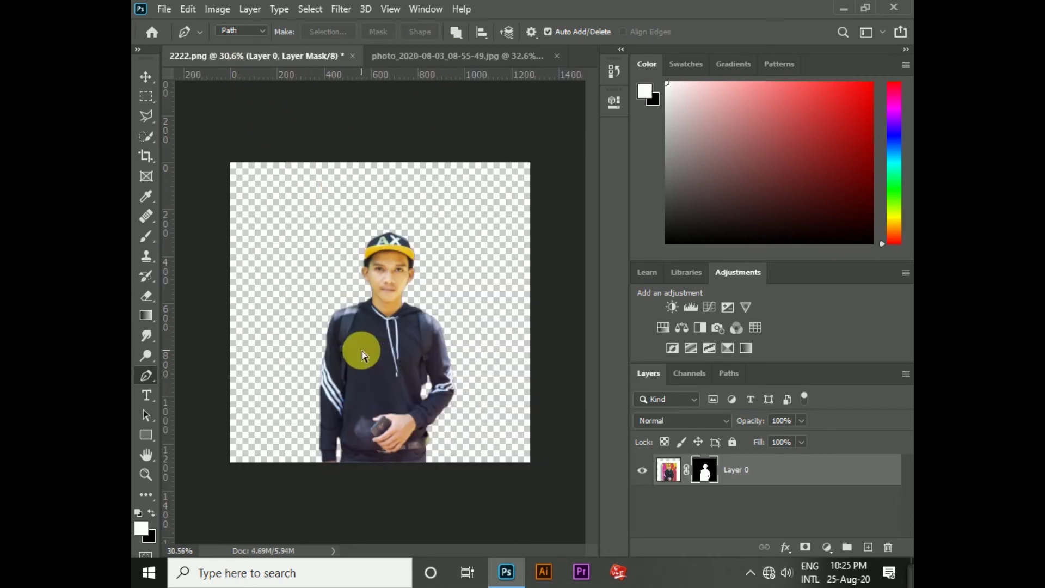
{"action": "left_click", "coordinate": [400, 57]}
{"action": "left_click", "coordinate": [190, 11]}
{"action": "mouse_move", "coordinate": [279, 158]}
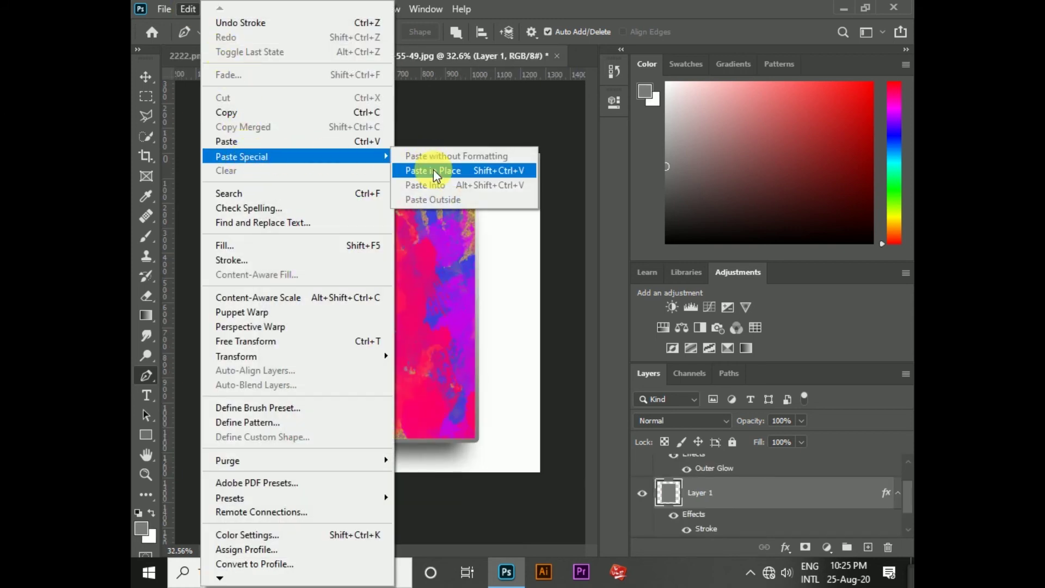
{"action": "left_click", "coordinate": [730, 495]}
{"action": "key", "text": "ctrl+v"}
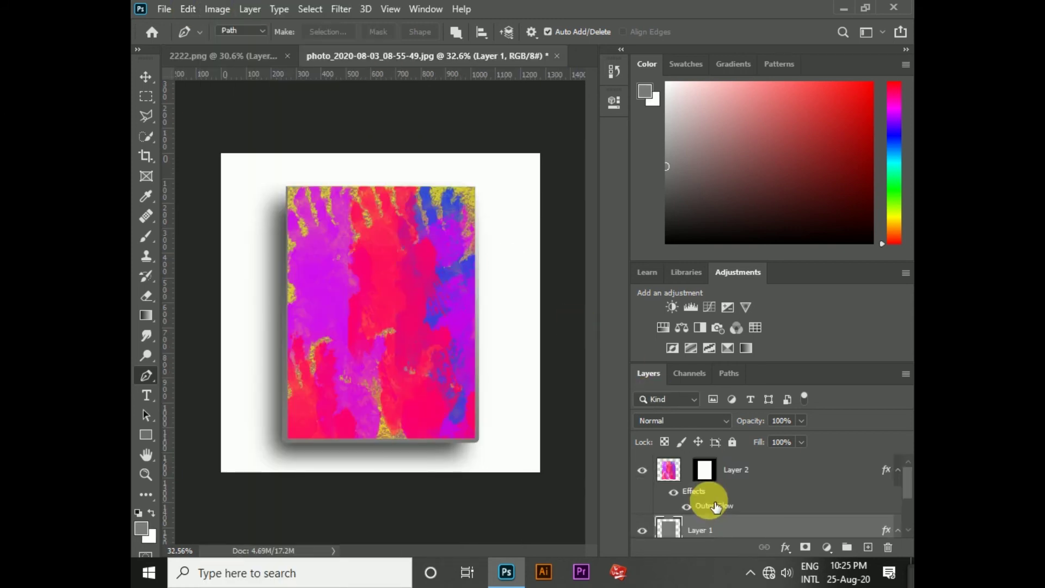
Load the grey rectangle on Layer 1 as a selection and paste the copied content using Paste Into.
{"action": "left_click", "coordinate": [671, 527], "text": "ctrl"}
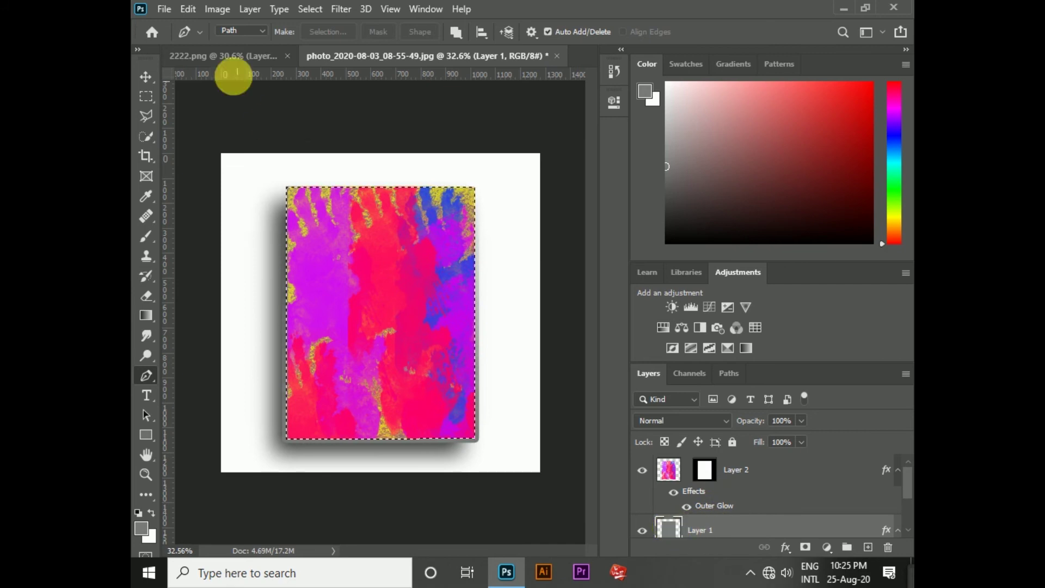
{"action": "left_click", "coordinate": [188, 9]}
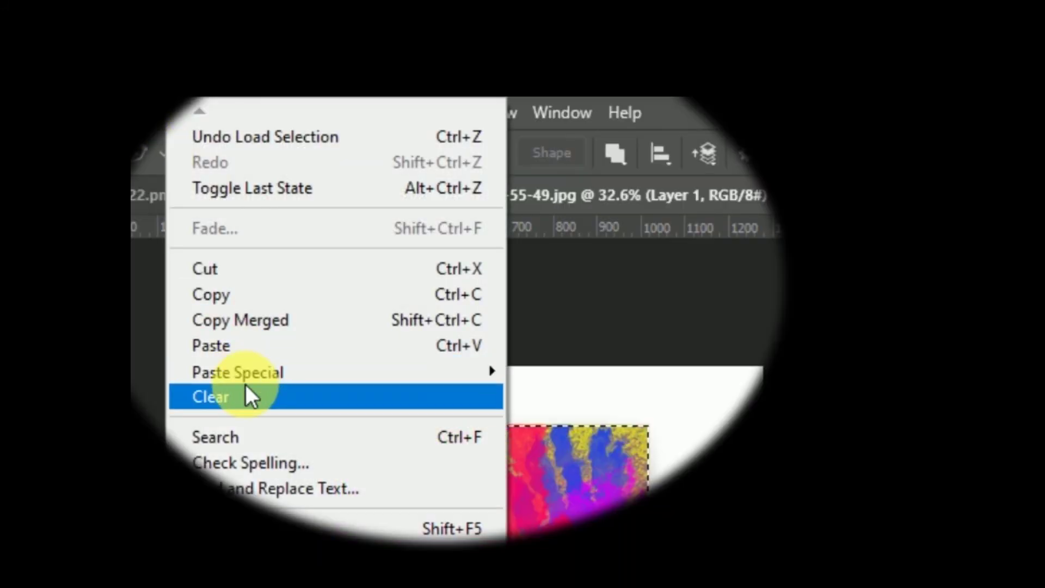
{"action": "mouse_move", "coordinate": [255, 376]}
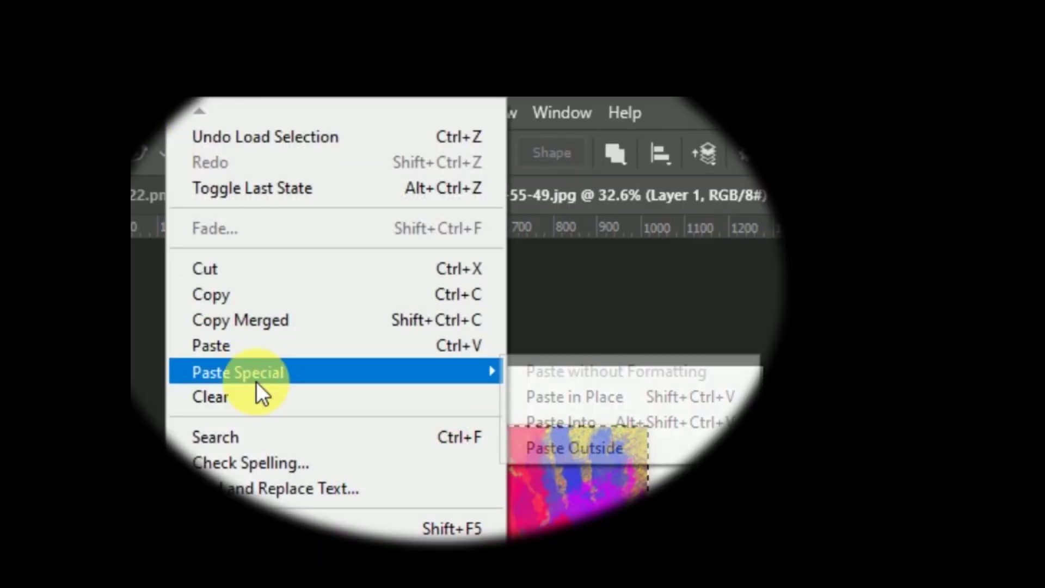
{"action": "left_click", "coordinate": [596, 425]}
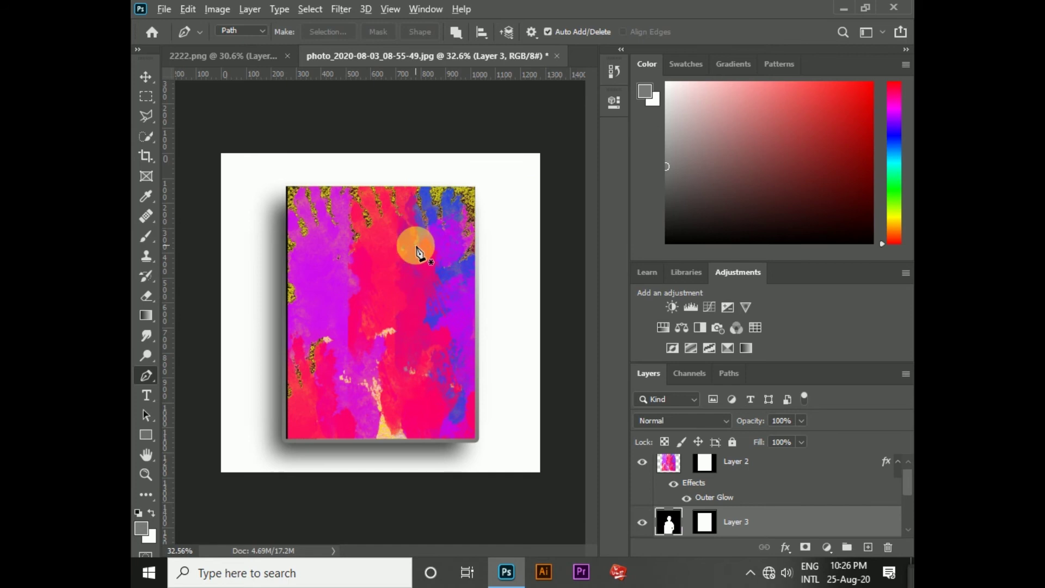
Move the pasted silhouette on Layer 3 above Layer 2, and undo both the reordering and the paste.
{"action": "scroll", "coordinate": [418, 251], "scroll_direction": "down", "scroll_amount": 3}
{"action": "scroll", "coordinate": [702, 520], "scroll_direction": "up", "scroll_amount": 1}
{"action": "left_click_drag", "start_coordinate": [748, 521], "coordinate": [734, 464]}
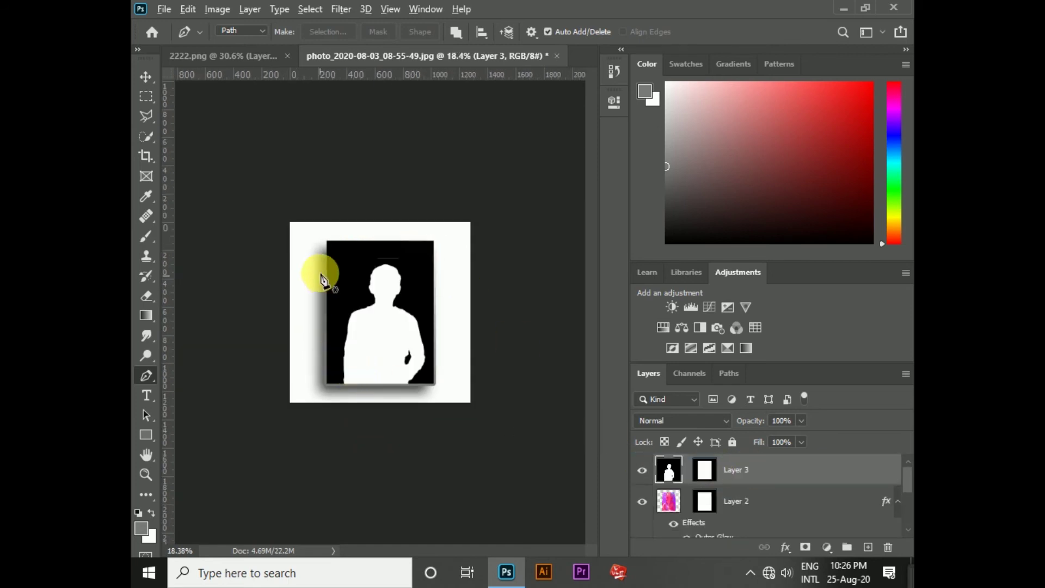
{"action": "left_click_drag", "start_coordinate": [750, 501], "coordinate": [665, 466]}
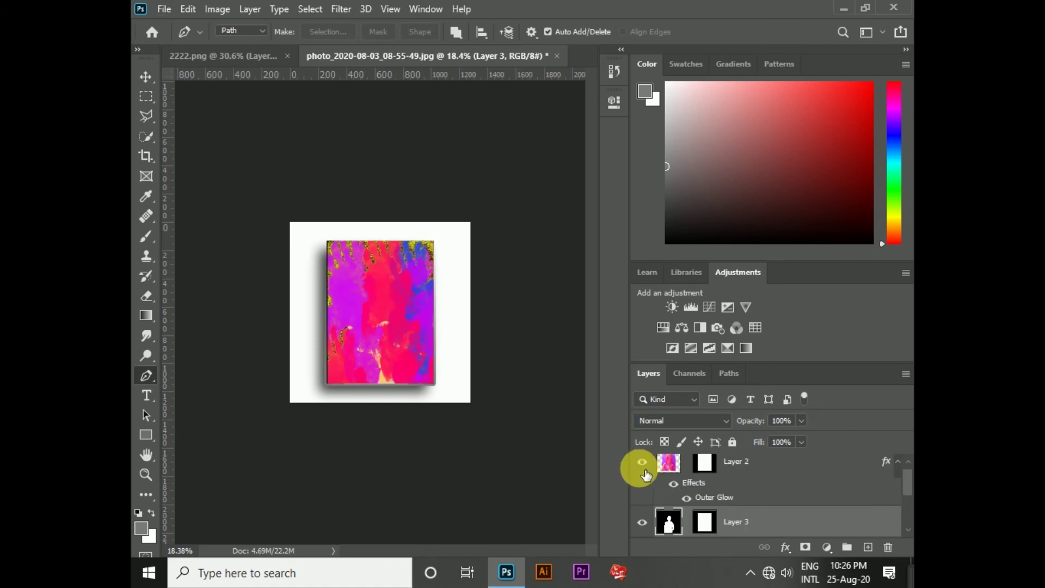
{"action": "left_click", "coordinate": [735, 531], "text": "ctrl"}
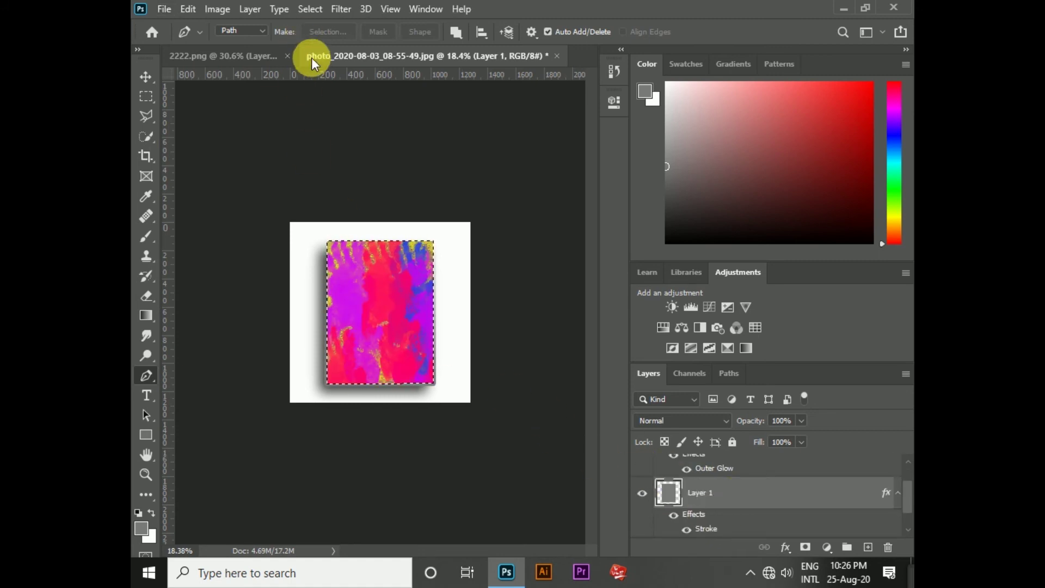
Switch to 2222.png and try to shift the cut-out man with the Move tool.
{"action": "left_click", "coordinate": [251, 57]}
{"action": "left_click", "coordinate": [144, 75]}
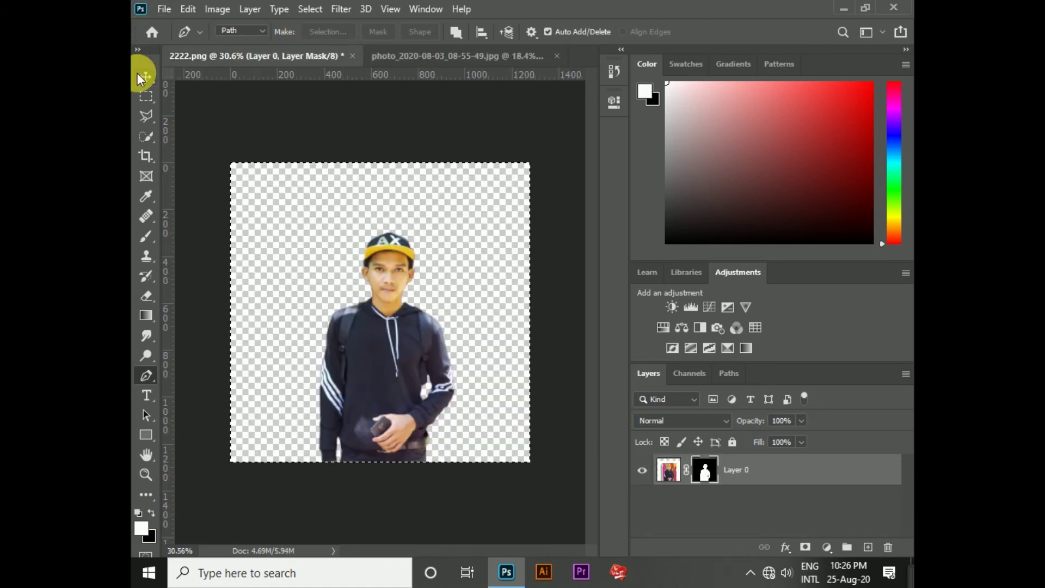
{"action": "left_click_drag", "start_coordinate": [397, 310], "coordinate": [385, 366]}
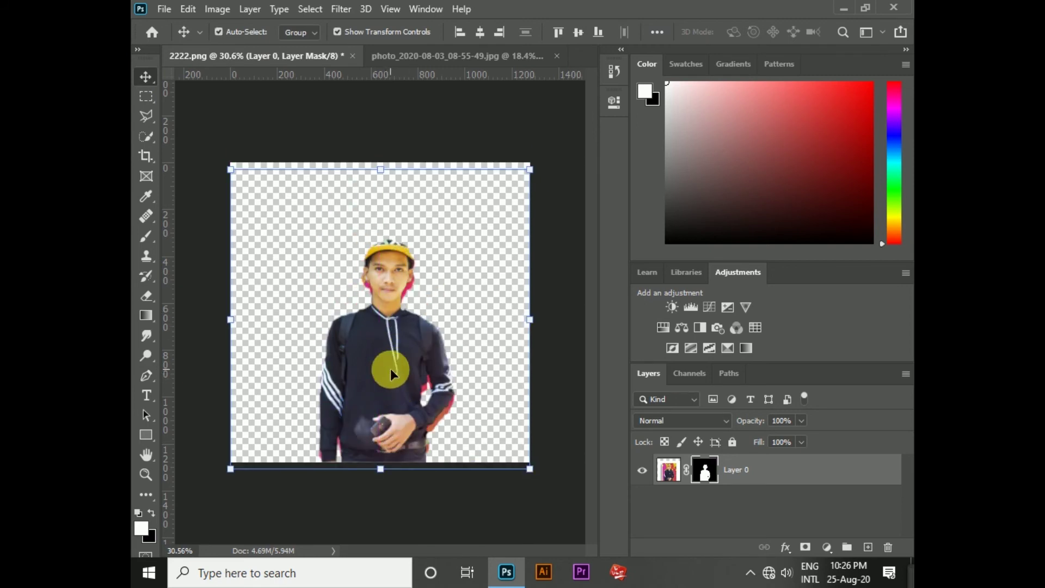
{"action": "left_click", "coordinate": [444, 375]}
Convert the masked Layer 0 in 2222.png to a smart object and rasterize it into a plain cut-out layer.
{"action": "right_click", "coordinate": [720, 473]}
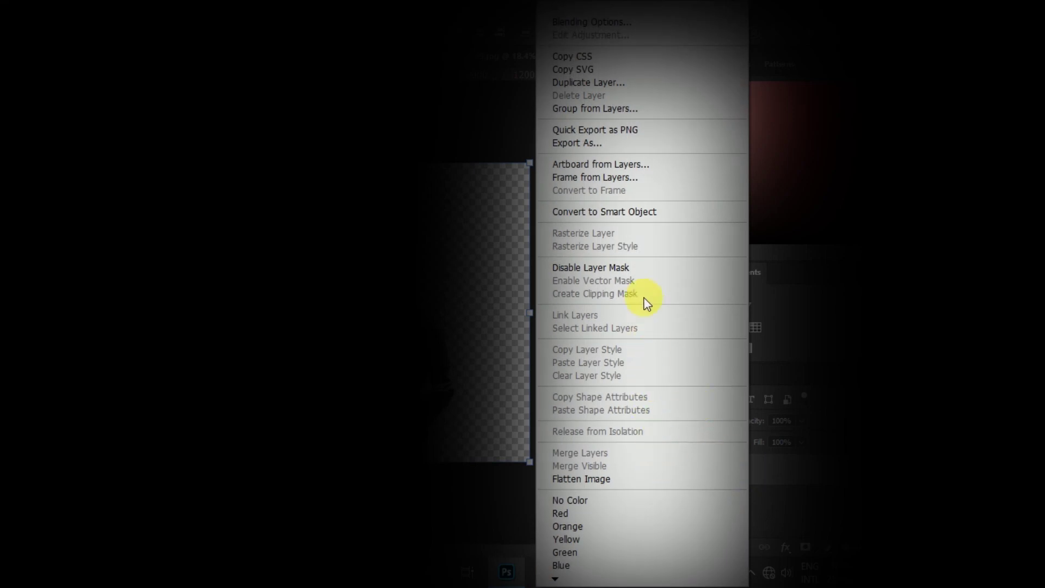
{"action": "left_click", "coordinate": [614, 213]}
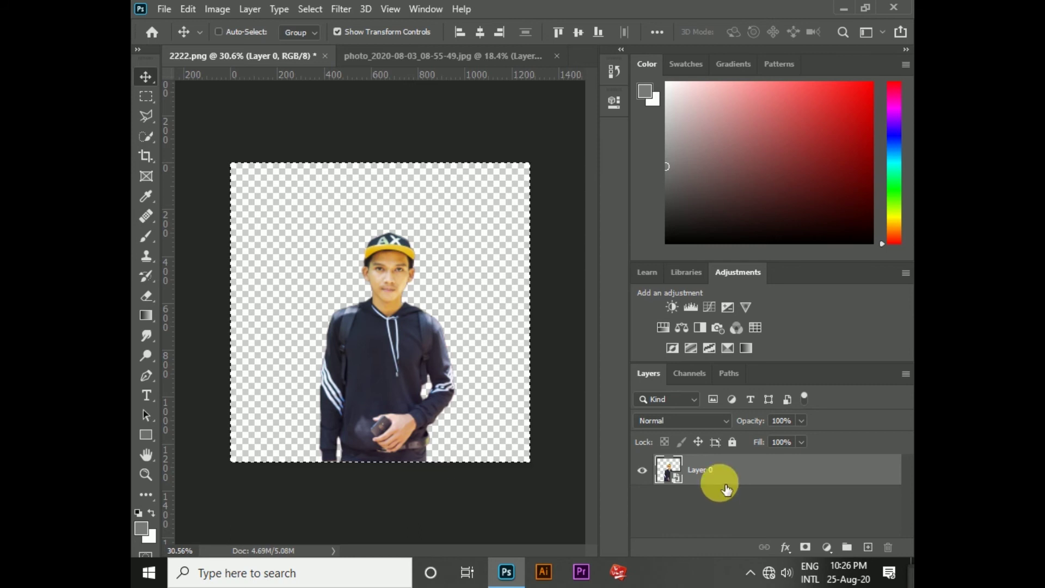
{"action": "right_click", "coordinate": [722, 475]}
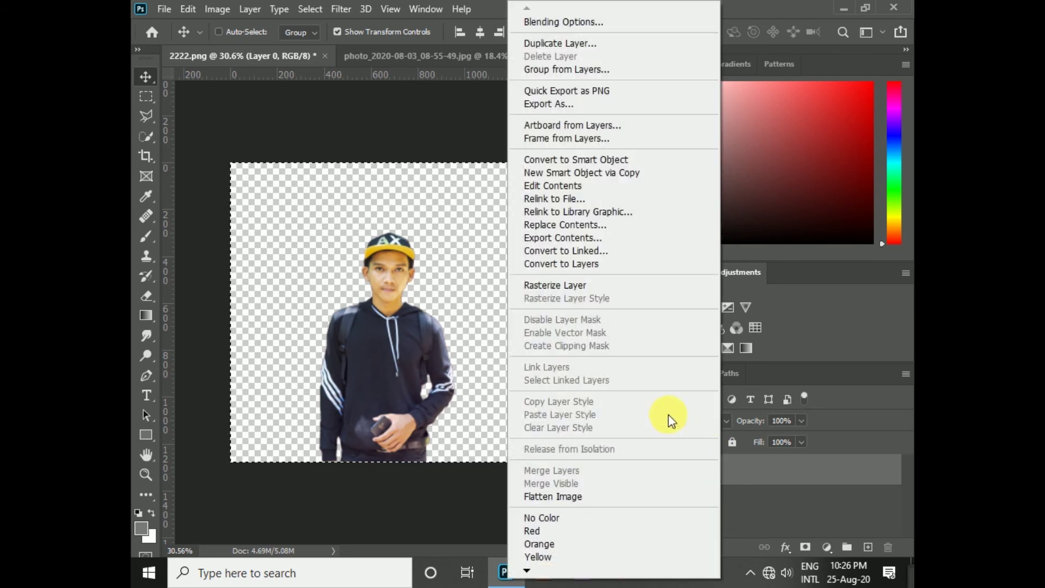
{"action": "left_click", "coordinate": [585, 285]}
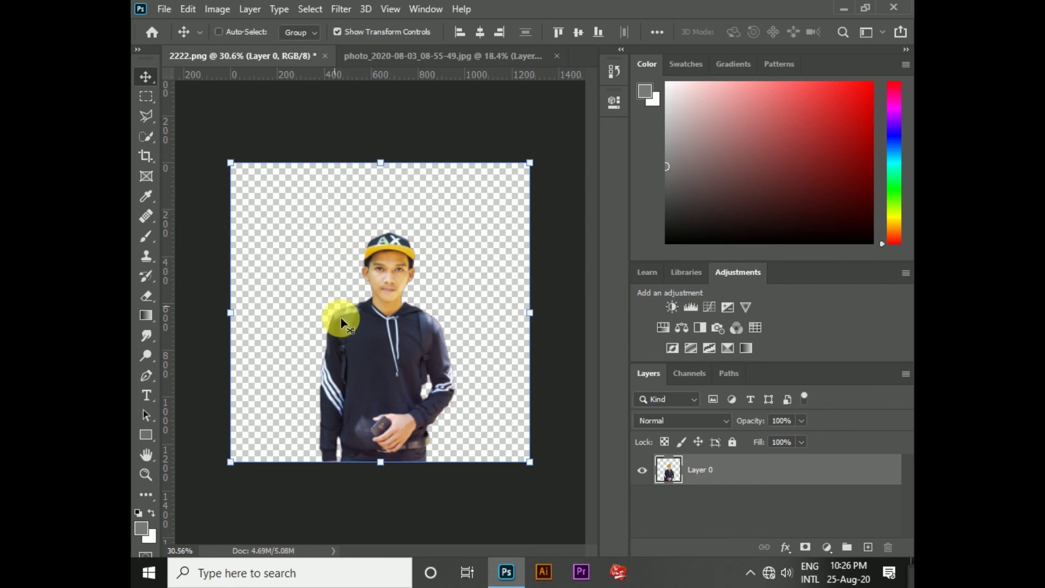
Switch to photo_2020-08-03_08-55-49.jpg and paste the cut-out man inside the active selection using Paste Into.
{"action": "left_click", "coordinate": [374, 54]}
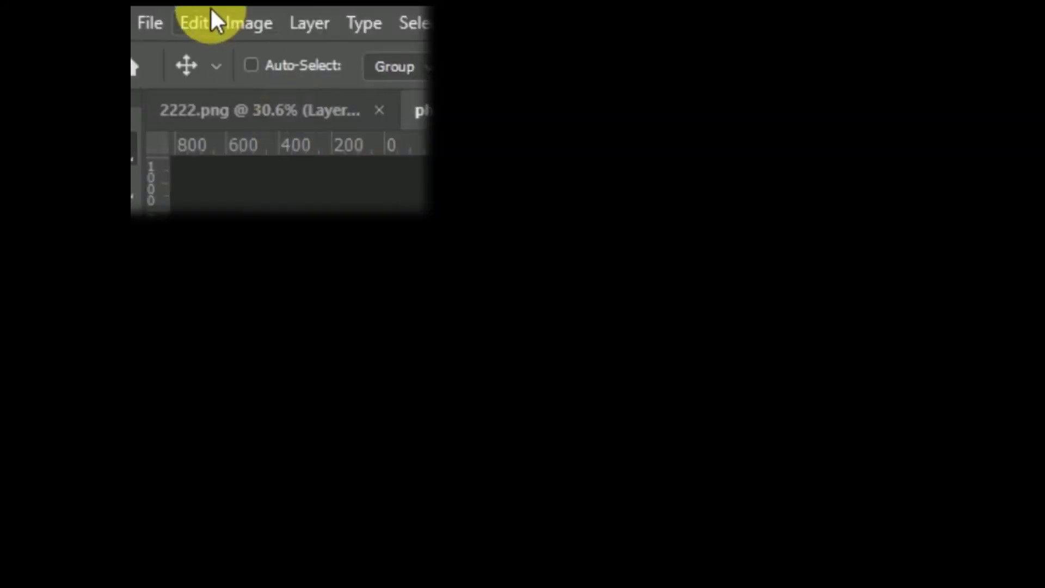
{"action": "left_click", "coordinate": [189, 9]}
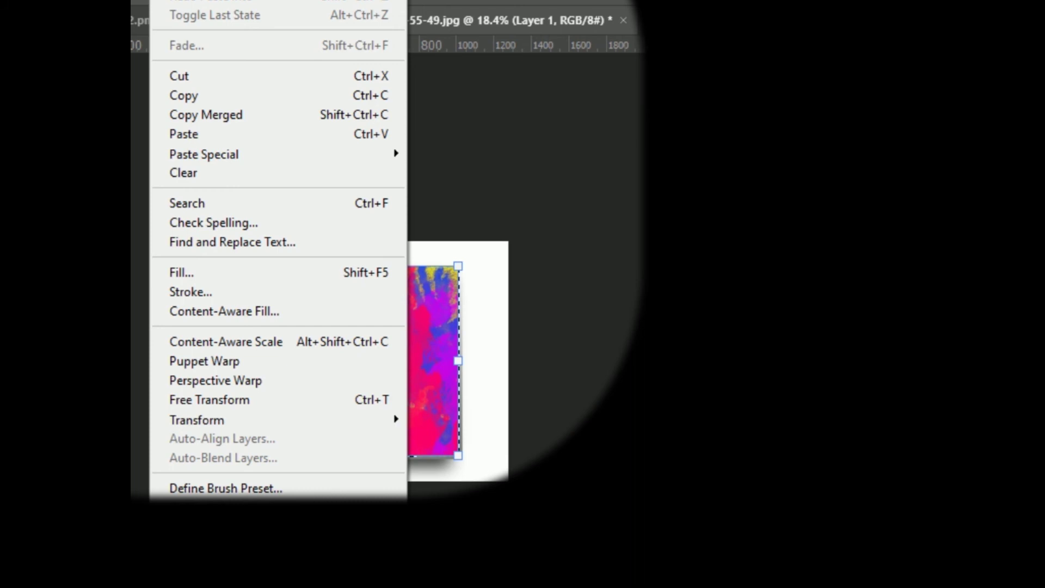
{"action": "mouse_move", "coordinate": [302, 154]}
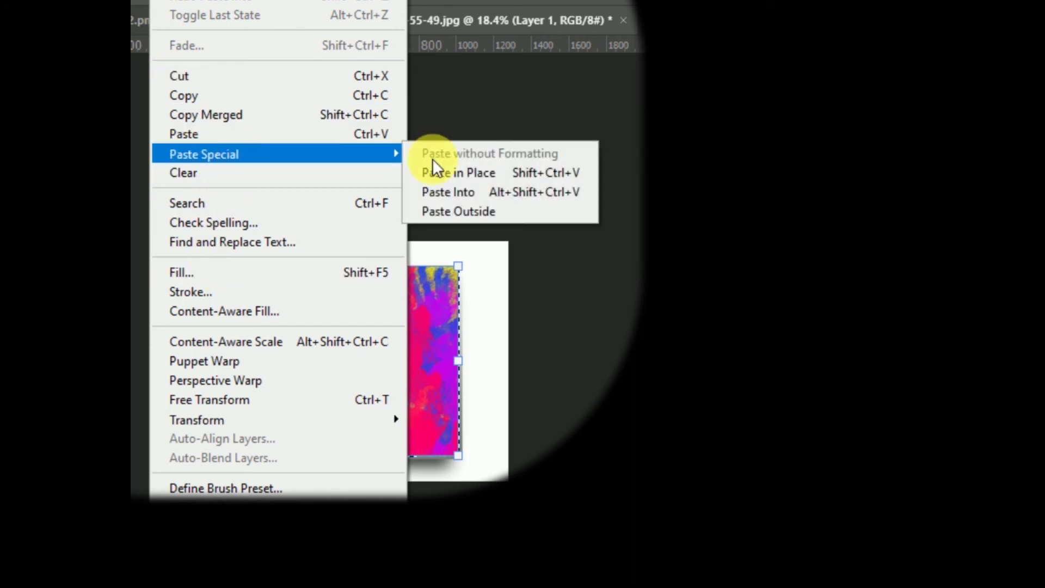
{"action": "left_click", "coordinate": [503, 194]}
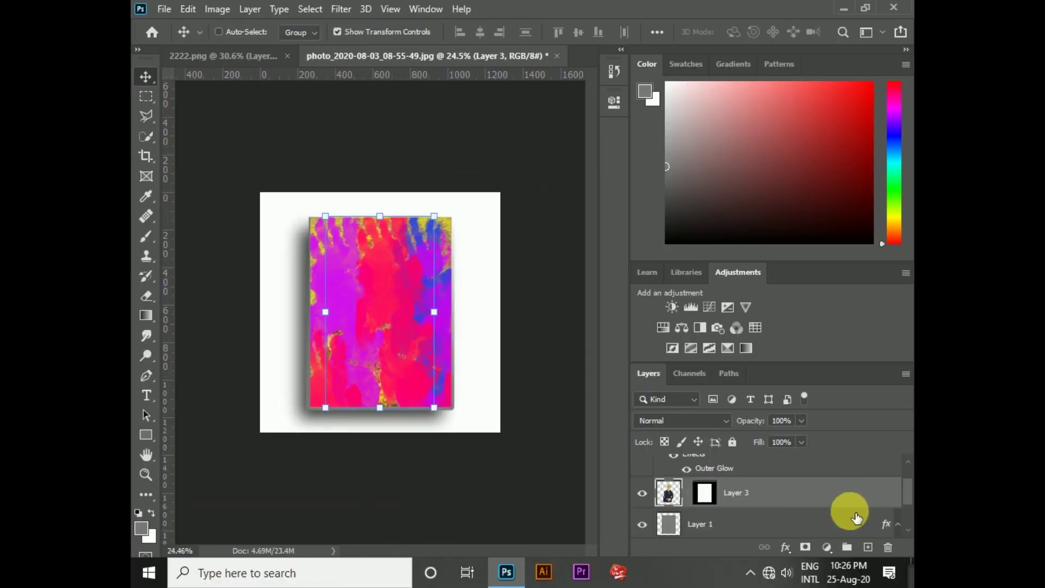
Move the pasted man on Layer 3 above the handprint background on Layer 2.
{"action": "scroll", "coordinate": [762, 500], "scroll_direction": "down", "scroll_amount": 3}
{"action": "scroll", "coordinate": [761, 504], "scroll_direction": "up", "scroll_amount": 3}
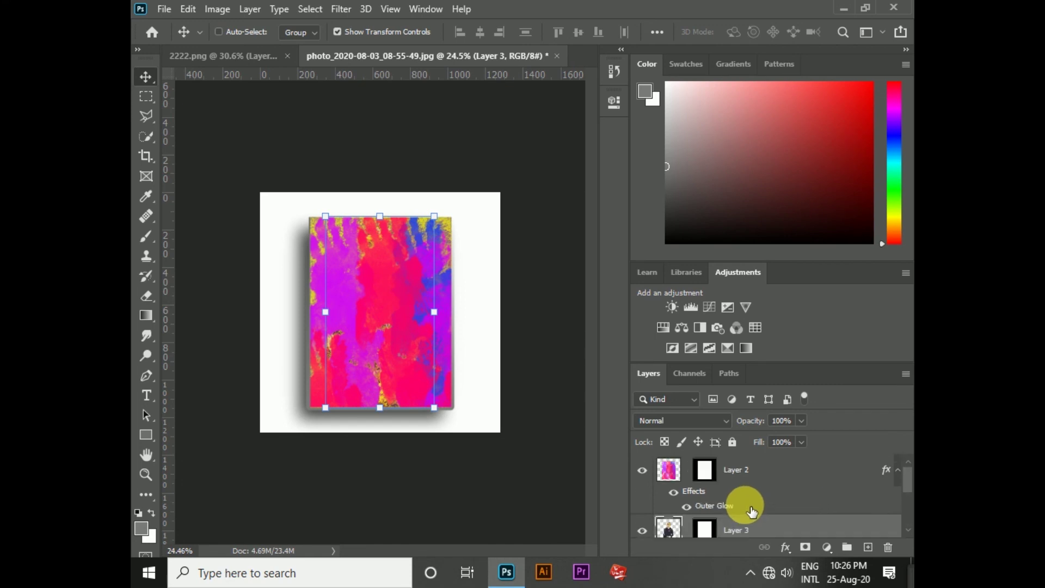
{"action": "left_click_drag", "start_coordinate": [754, 530], "coordinate": [740, 458]}
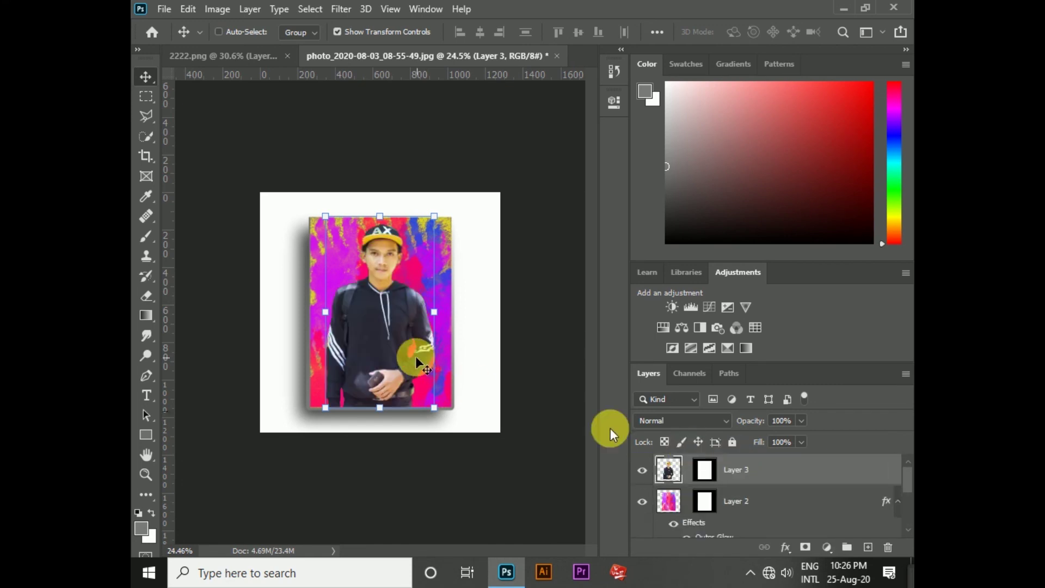
Shift the man on Layer 3 slightly to the right and down within the frame.
{"action": "scroll", "coordinate": [375, 336], "scroll_direction": "up", "scroll_amount": 1}
{"action": "scroll", "coordinate": [374, 337], "scroll_direction": "up", "scroll_amount": 1}
{"action": "left_click_drag", "start_coordinate": [377, 302], "coordinate": [384, 305]}
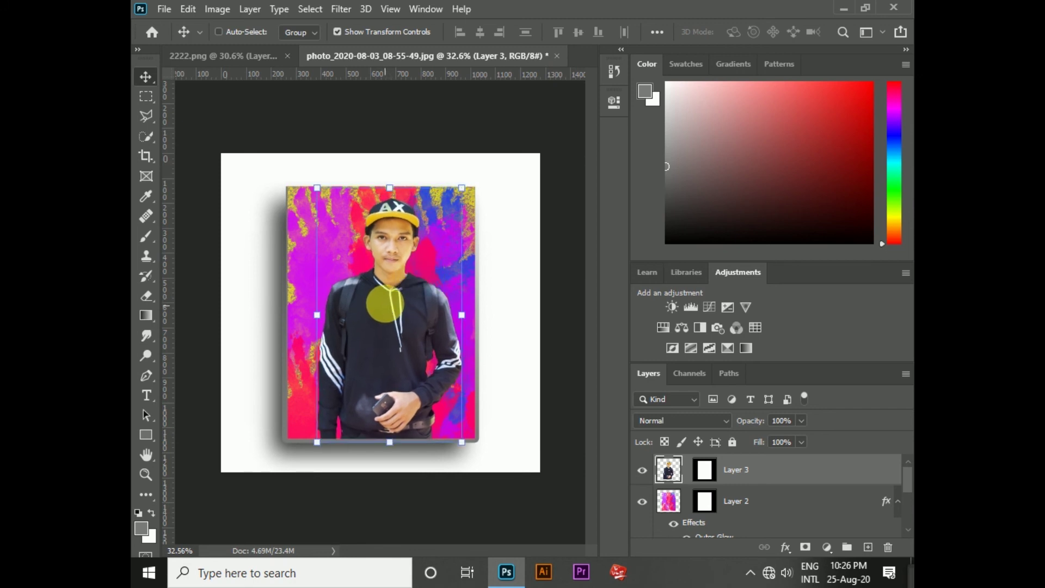
{"action": "scroll", "coordinate": [482, 319], "scroll_direction": "down", "scroll_amount": 2}
{"action": "scroll", "coordinate": [552, 415], "scroll_direction": "up", "scroll_amount": 1}
{"action": "scroll", "coordinate": [542, 370], "scroll_direction": "down", "scroll_amount": 1}
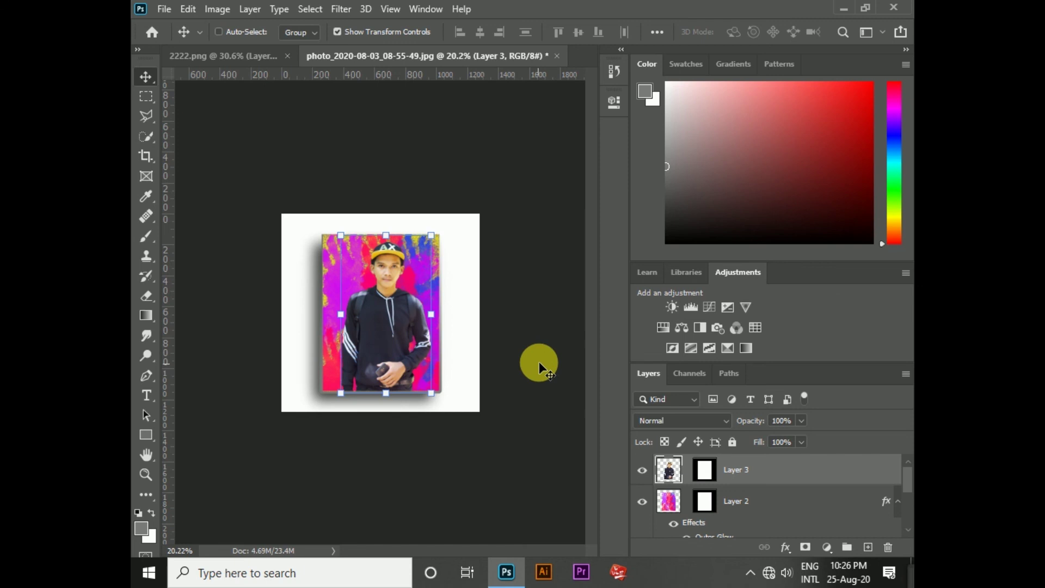
Adjust the position of the handprint background on Layer 2, and nudge the man on Layer 3 slightly left.
{"action": "left_click", "coordinate": [768, 503]}
{"action": "left_click_drag", "start_coordinate": [399, 322], "coordinate": [399, 322]}
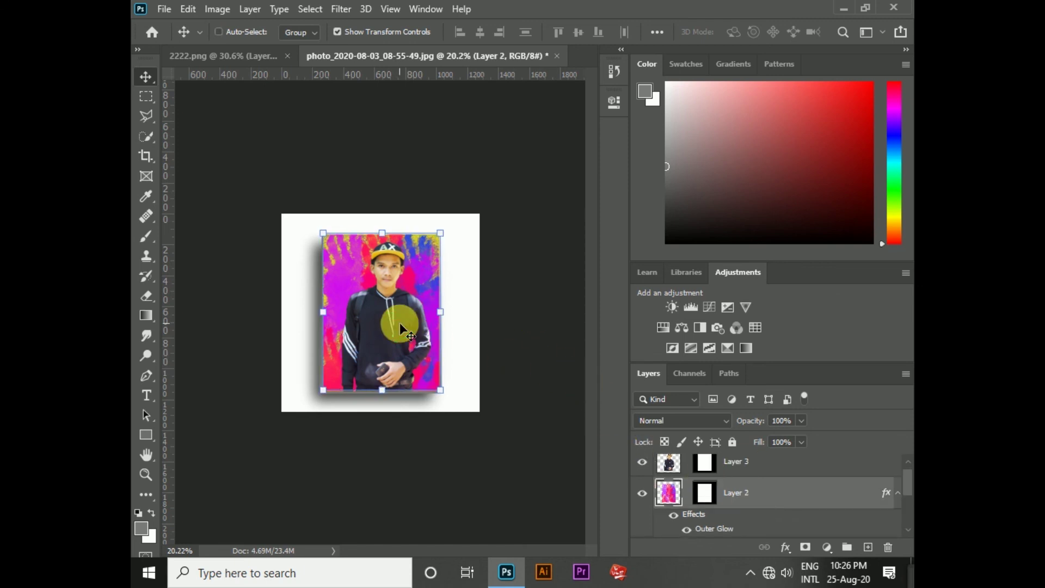
{"action": "left_click", "coordinate": [757, 462]}
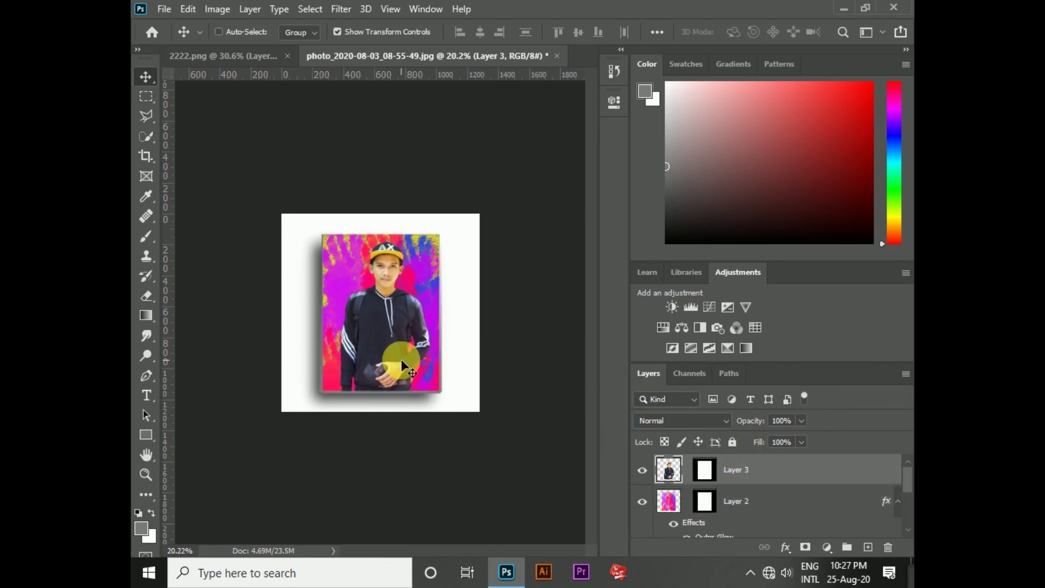
{"action": "left_click", "coordinate": [449, 452]}
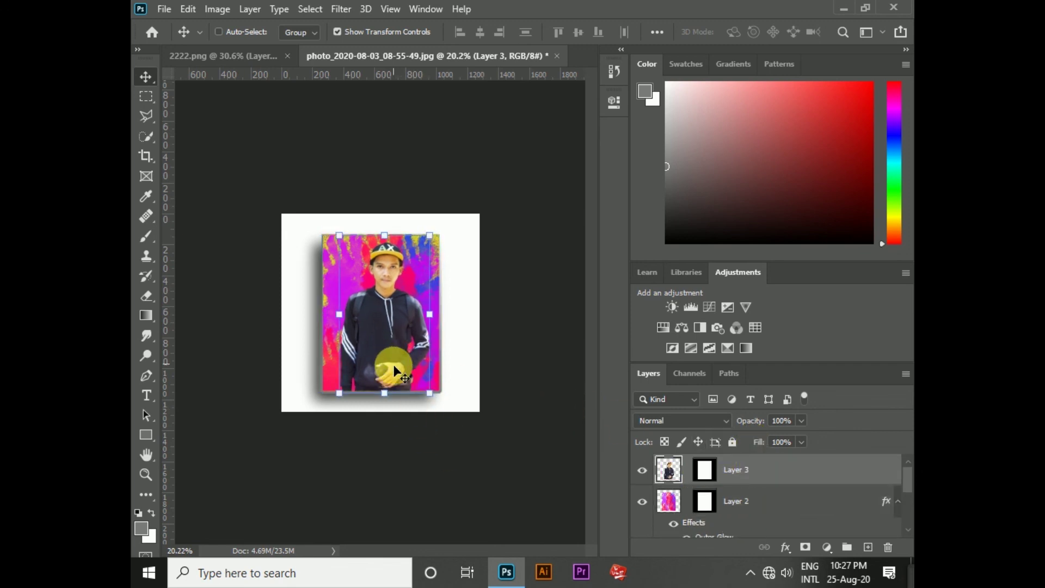
{"action": "scroll", "coordinate": [394, 303], "scroll_direction": "up", "scroll_amount": 3}
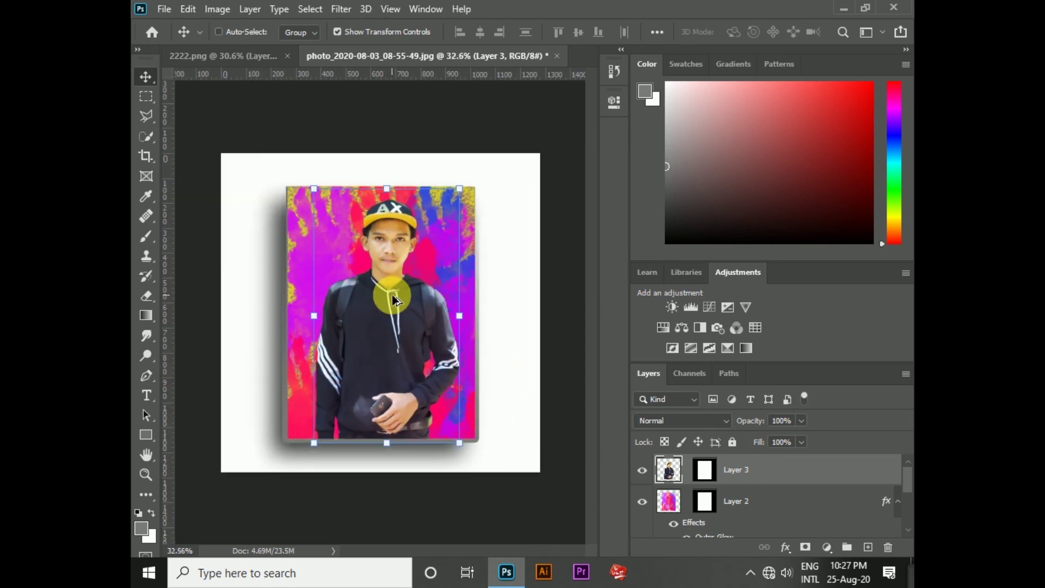
{"action": "scroll", "coordinate": [391, 327], "scroll_direction": "up", "scroll_amount": 1}
{"action": "scroll", "coordinate": [392, 312], "scroll_direction": "down", "scroll_amount": 2}
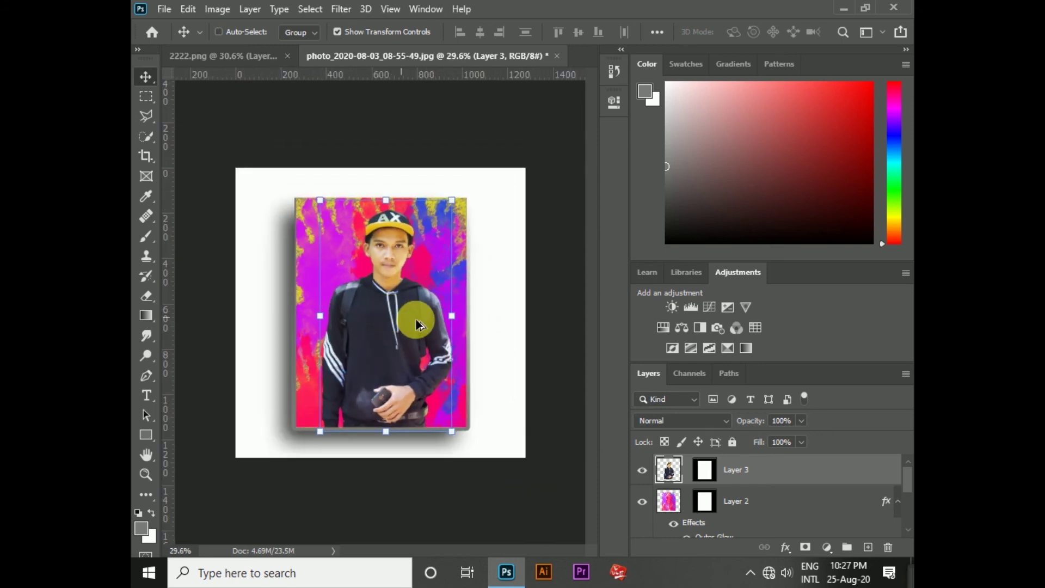
{"action": "scroll", "coordinate": [489, 419], "scroll_direction": "down", "scroll_amount": 1}
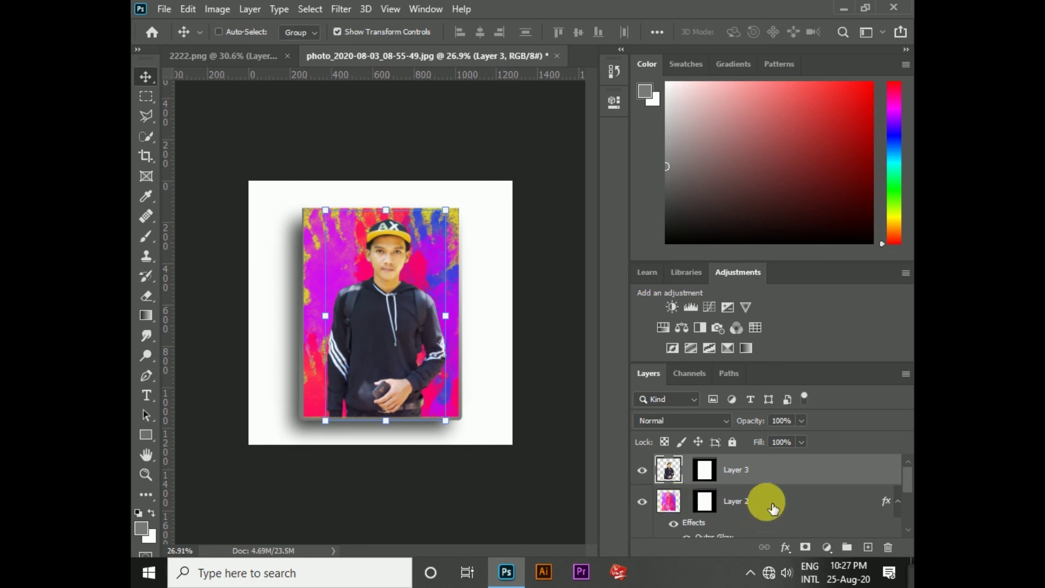
Open the layer style settings of Layer 2 and enable Bevel & Emboss.
{"action": "double_click", "coordinate": [773, 508]}
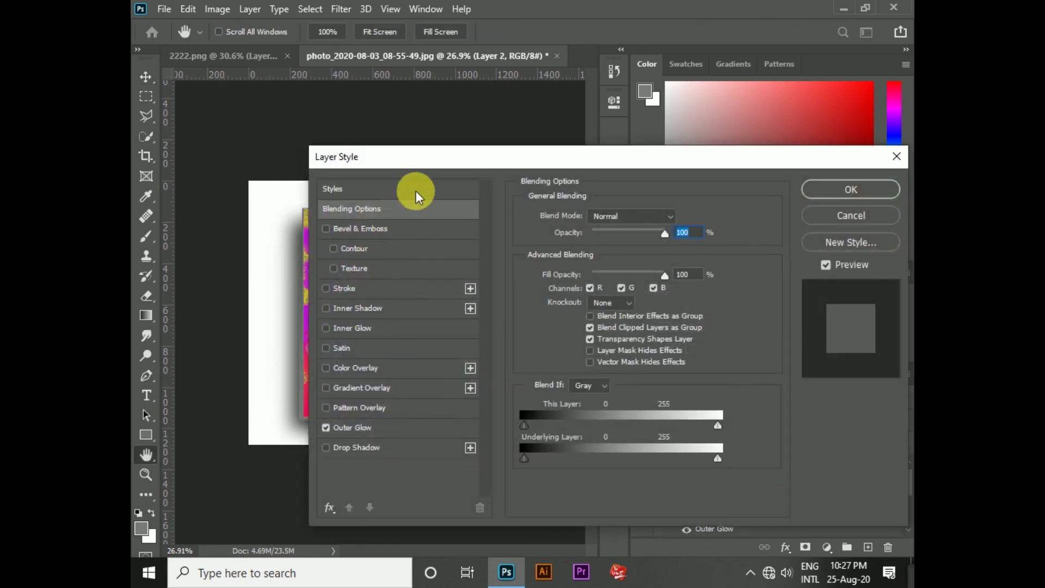
{"action": "left_click_drag", "start_coordinate": [456, 154], "coordinate": [640, 120]}
{"action": "left_click", "coordinate": [514, 229]}
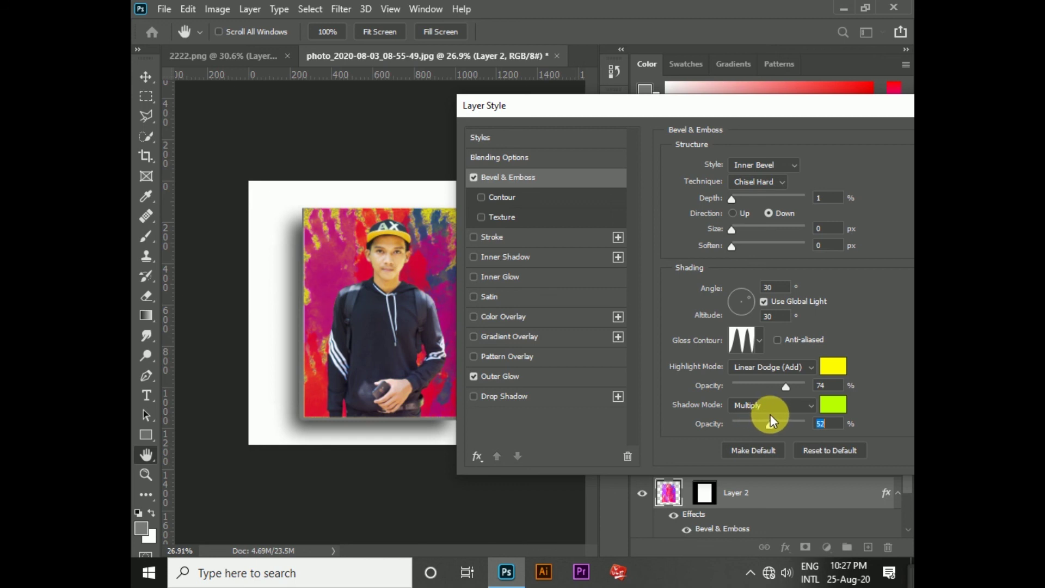
Set the Bevel & Emboss shadow color of Layer 2 to a saturated blue.
{"action": "mouse_move", "coordinate": [772, 421]}
{"action": "left_mouse_down"}
{"action": "mouse_move", "coordinate": [795, 401]}
{"action": "mouse_move", "coordinate": [756, 409]}
{"action": "left_mouse_up"}
{"action": "left_click", "coordinate": [832, 404]}
{"action": "left_click", "coordinate": [604, 199]}
{"action": "left_click_drag", "start_coordinate": [605, 198], "coordinate": [599, 328]}
{"action": "left_click_drag", "start_coordinate": [596, 171], "coordinate": [600, 235]}
{"action": "left_click", "coordinate": [750, 159]}
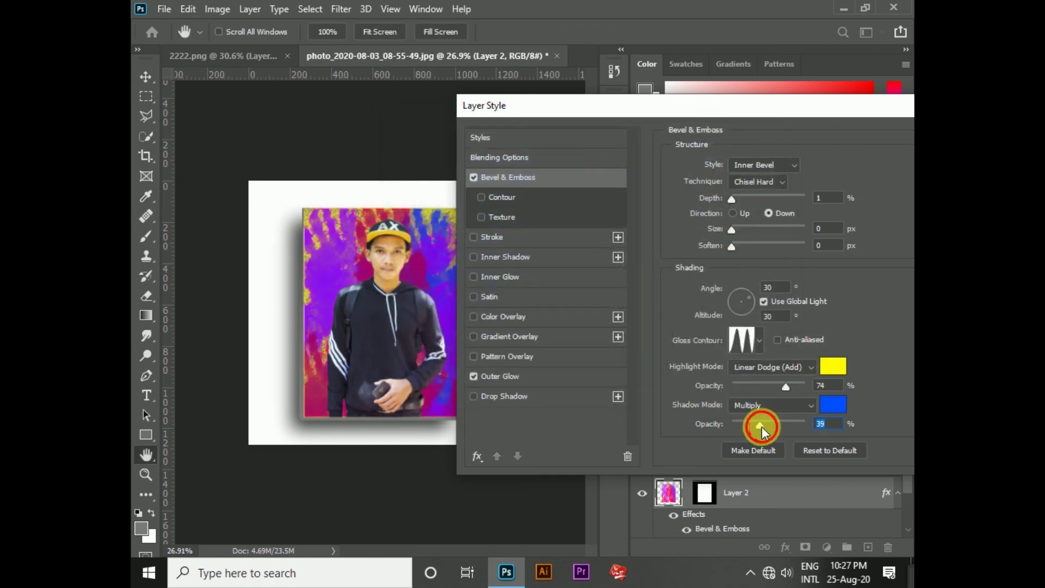
Set the Bevel & Emboss shadow opacity to about 46% and apply the layer style.
{"action": "left_click_drag", "start_coordinate": [761, 430], "coordinate": [779, 431]}
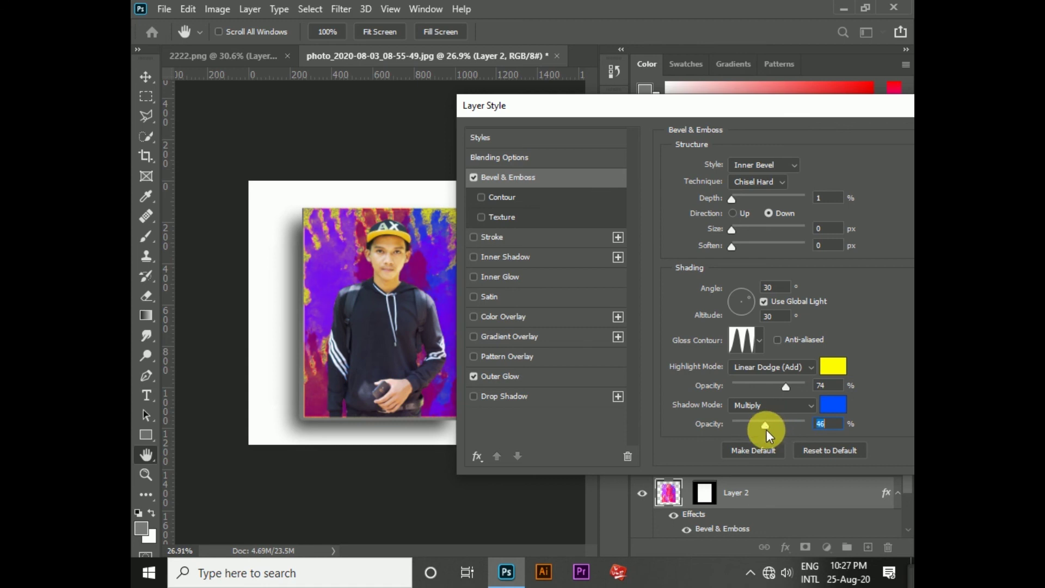
{"action": "left_click_drag", "start_coordinate": [715, 106], "coordinate": [575, 161]}
{"action": "left_click", "coordinate": [870, 197]}
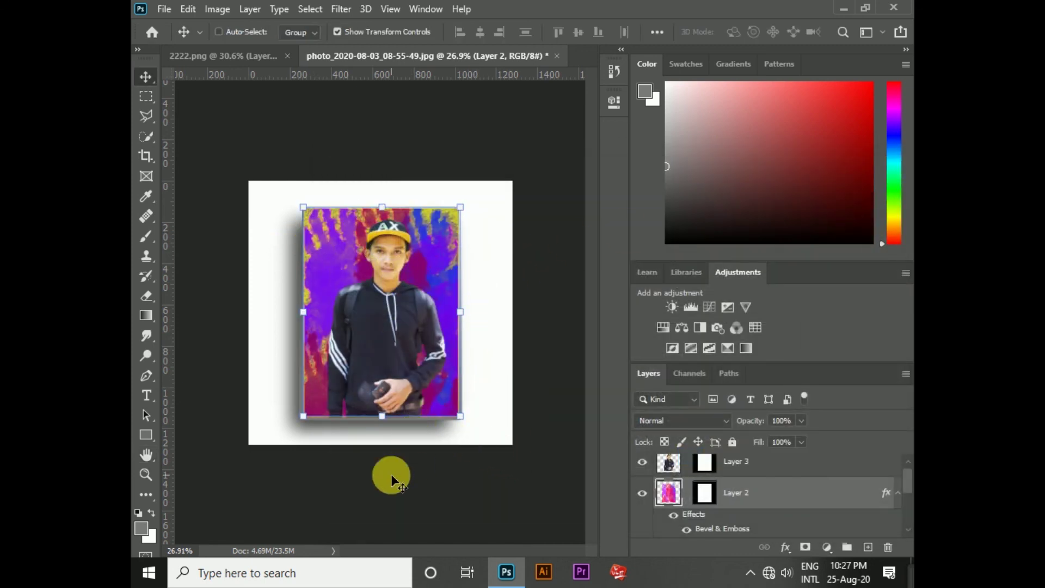
Select the man's Layer 3 and examine how he blends with the restyled handprint background.
{"action": "left_click", "coordinate": [753, 471]}
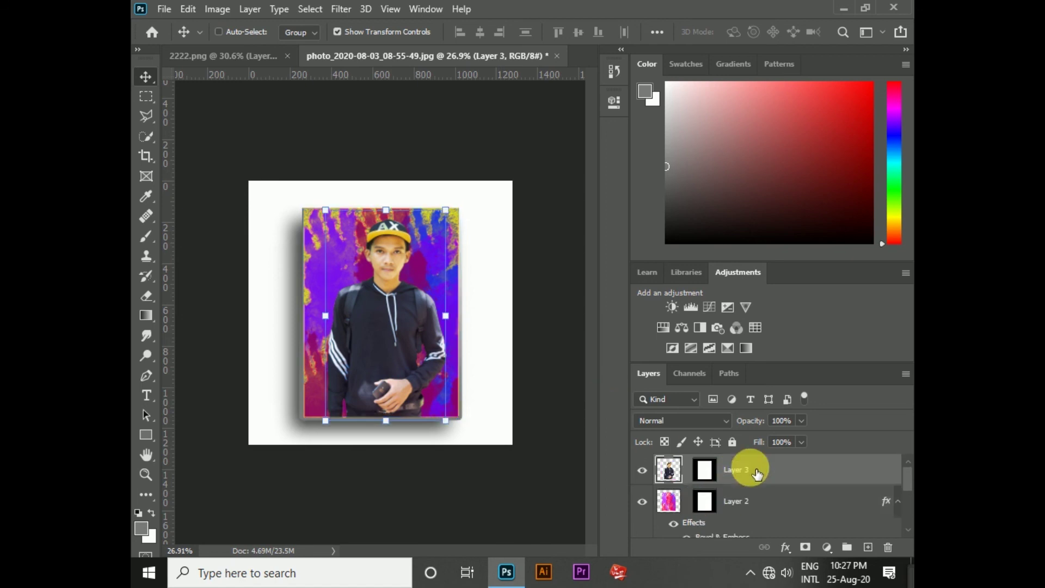
{"action": "scroll", "coordinate": [330, 325], "scroll_direction": "up", "scroll_amount": 3}
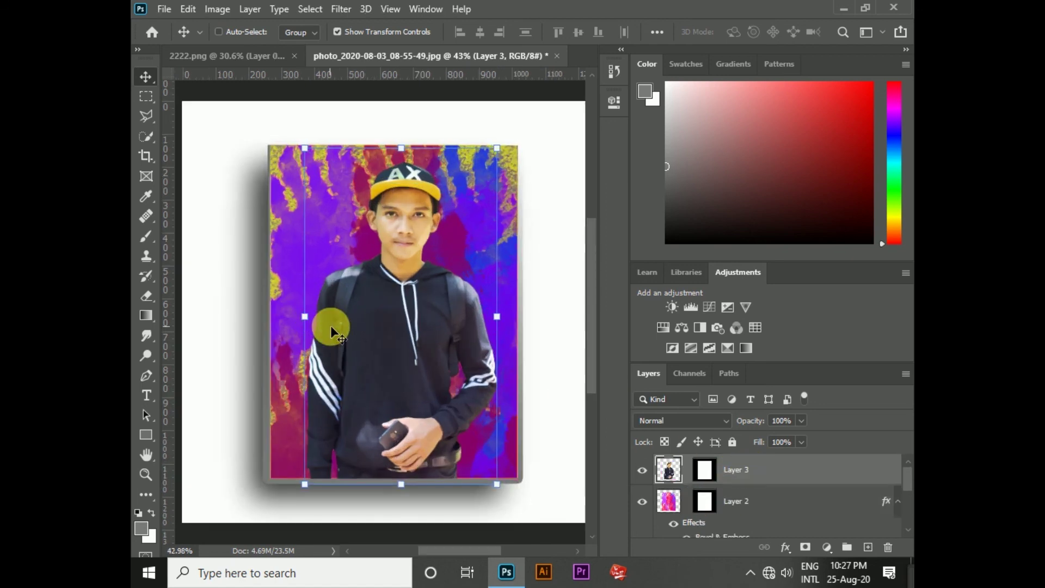
{"action": "scroll", "coordinate": [330, 325], "scroll_direction": "down", "scroll_amount": 1}
{"action": "scroll", "coordinate": [331, 325], "scroll_direction": "down", "scroll_amount": 3}
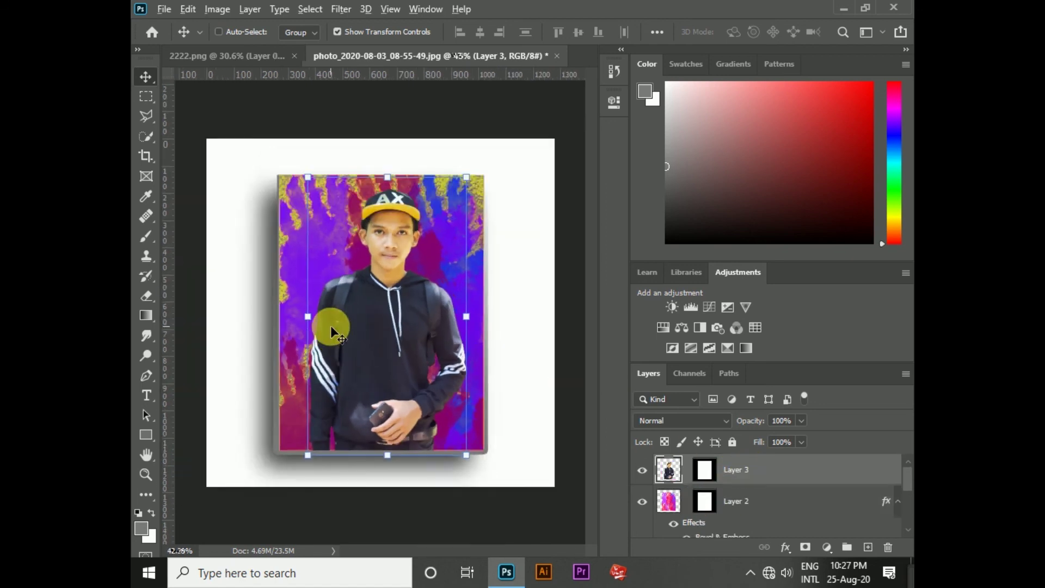